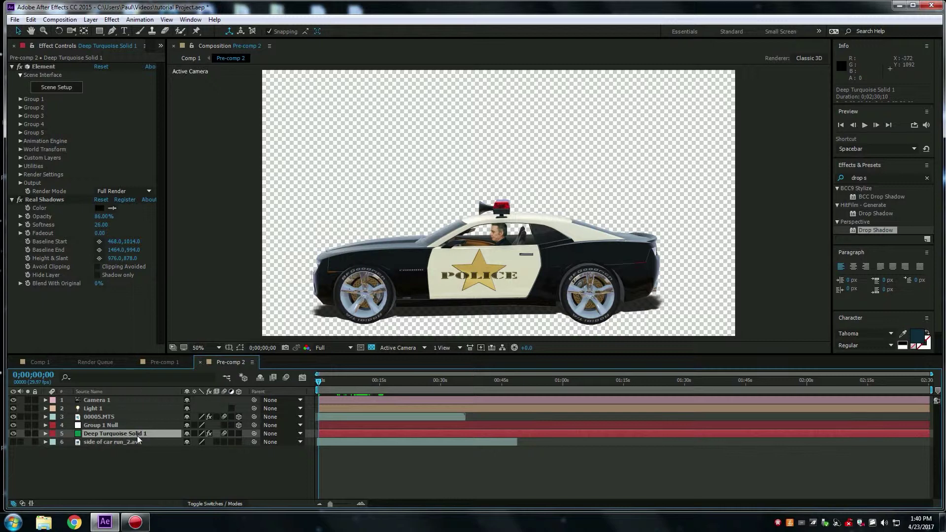
Open Element's Scene Setup and show the scene as model parts instead of materials
left_click(70, 88)
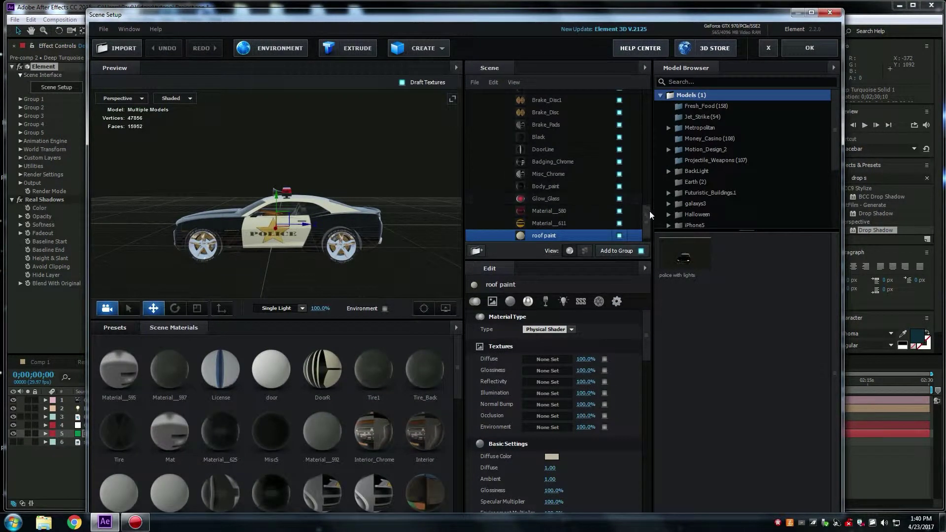
left_click(584, 251)
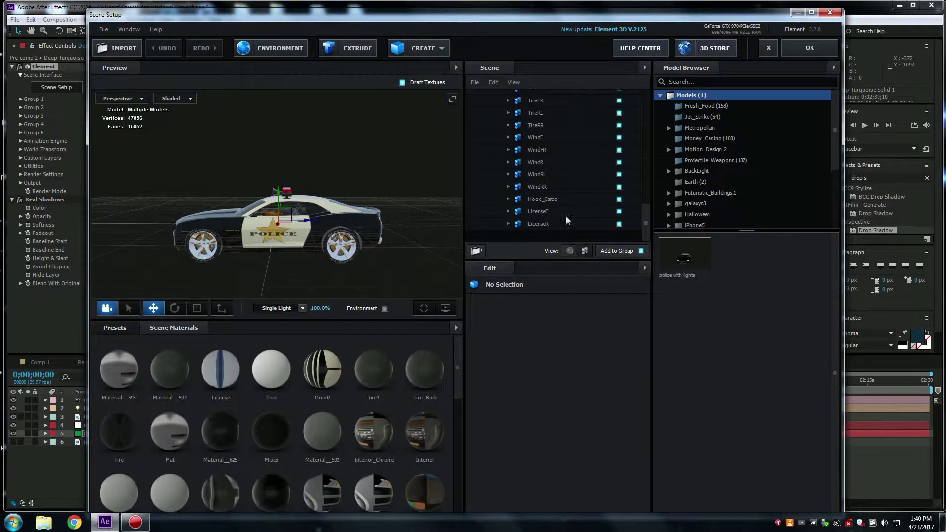
left_click_drag(647, 207, 652, 101)
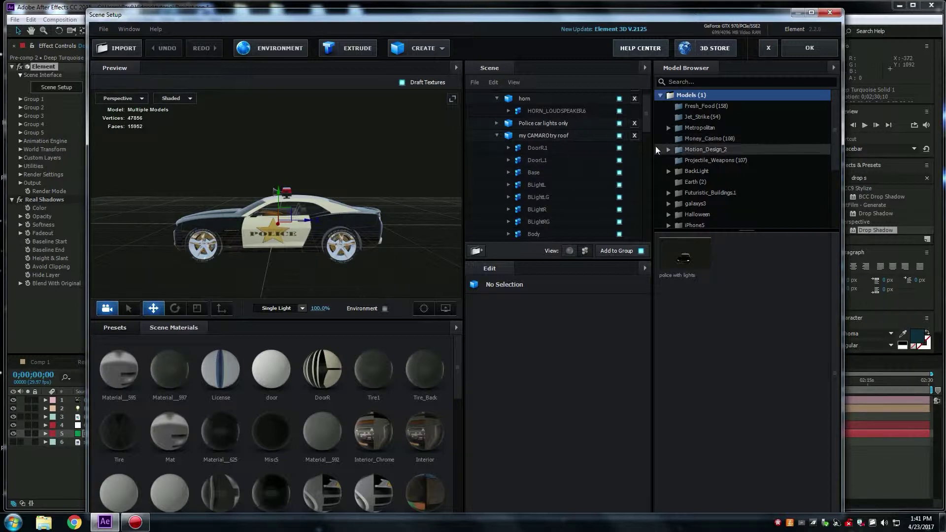
Mute the TireFL, TireFR, TireRL and TireRR parts of the my CAMARO try roof model
scroll(646, 128, "down", 1)
scroll(640, 132, "down", 1)
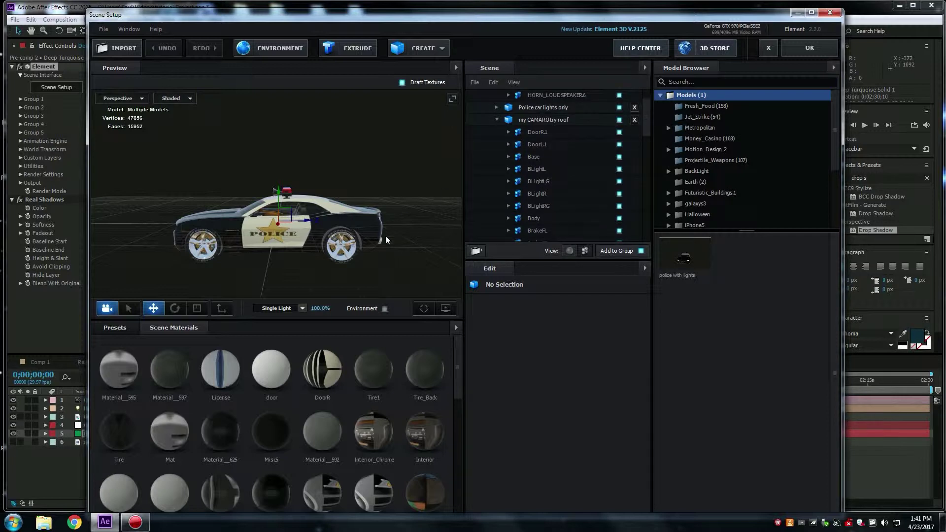
scroll(374, 243, "up", 1)
scroll(374, 244, "up", 1)
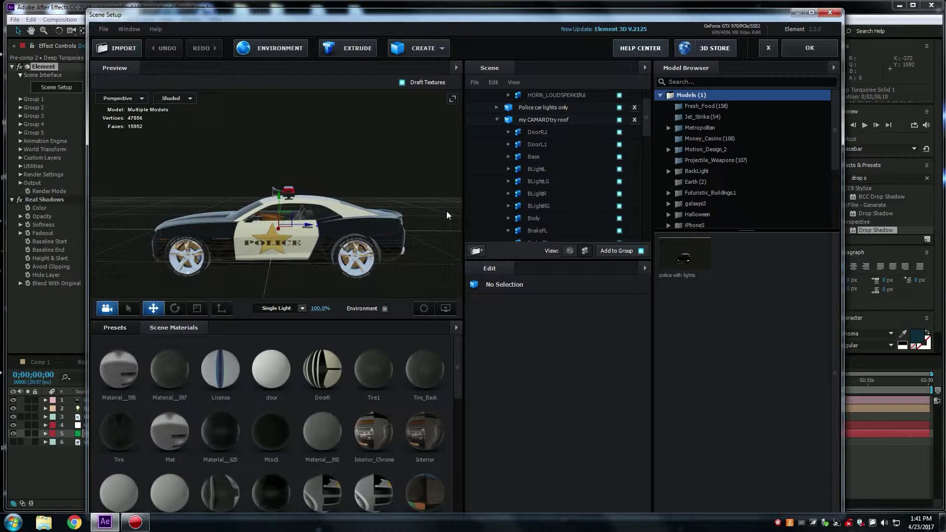
scroll(620, 193, "down", 10)
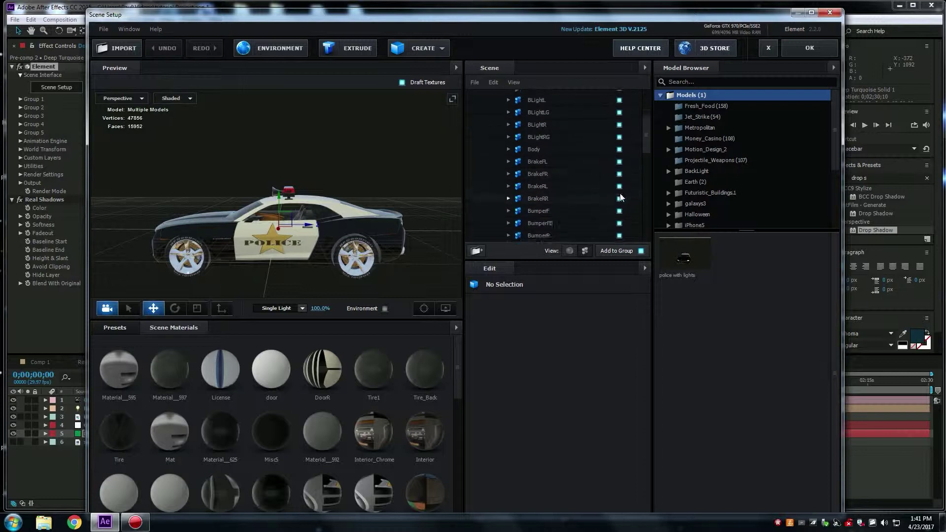
scroll(619, 209, "down", 6)
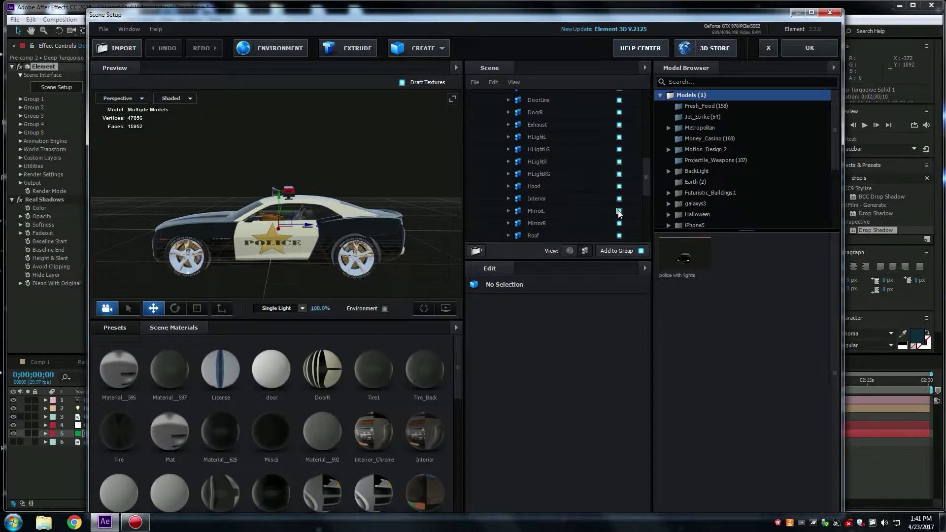
scroll(619, 212, "up", 1)
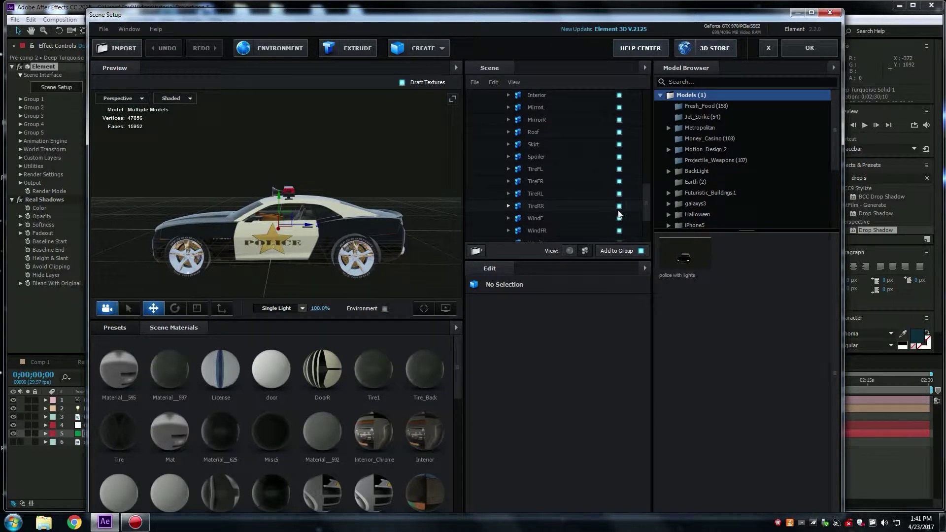
left_click(620, 169)
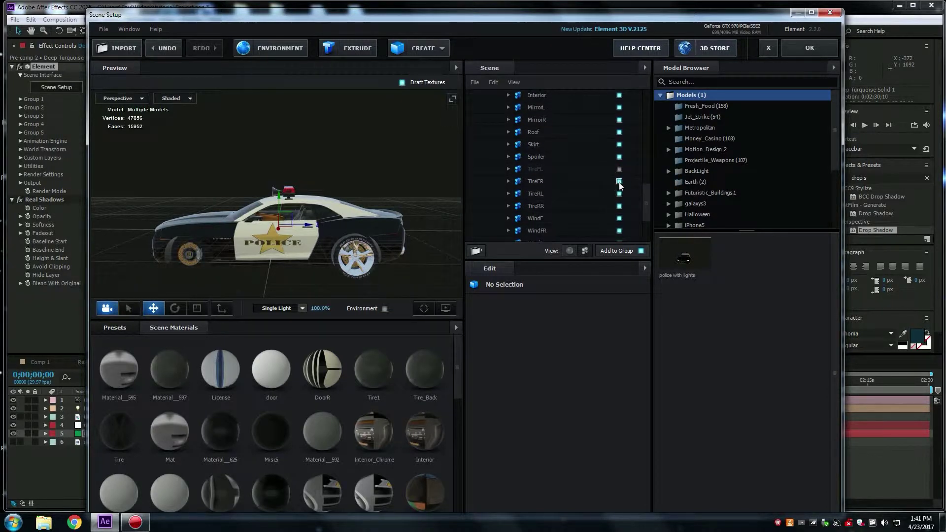
left_click(619, 181)
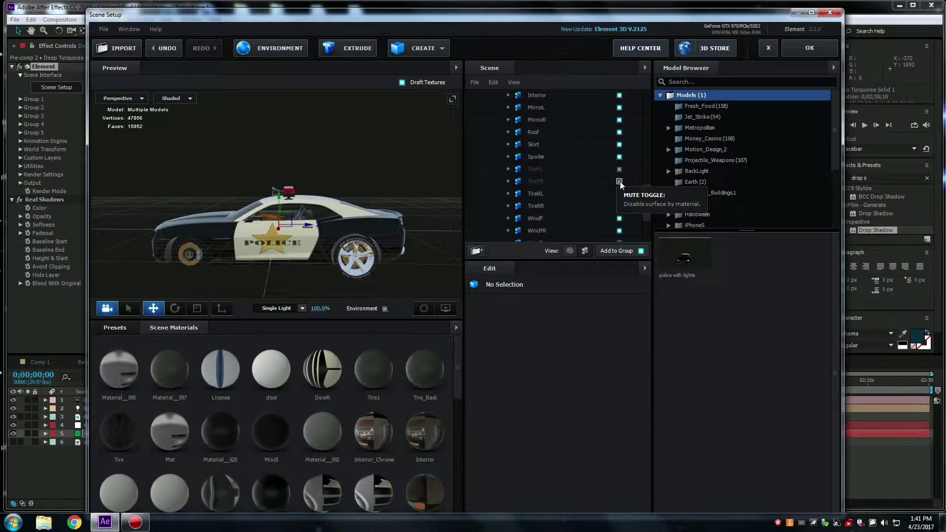
left_click(619, 193)
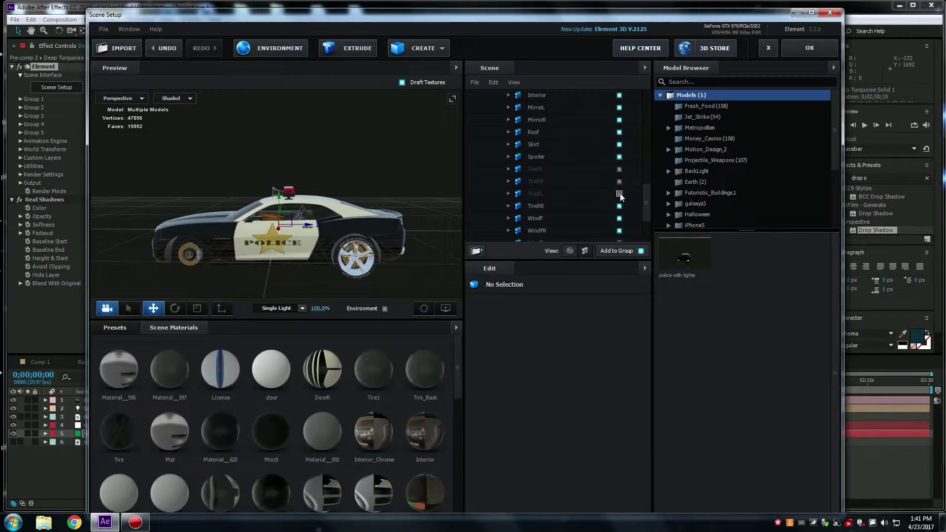
left_click(620, 205)
Collapse the my CAMARO try roof part list, select that model and accept the scene setup
mouse_move(353, 208)
left_mouse_down()
mouse_move(372, 173)
mouse_move(404, 161)
mouse_move(487, 184)
mouse_move(489, 197)
mouse_move(401, 210)
mouse_move(342, 204)
mouse_move(305, 213)
mouse_move(305, 223)
mouse_move(363, 198)
left_mouse_up()
scroll(484, 160, "up", 4)
scroll(490, 164, "up", 4)
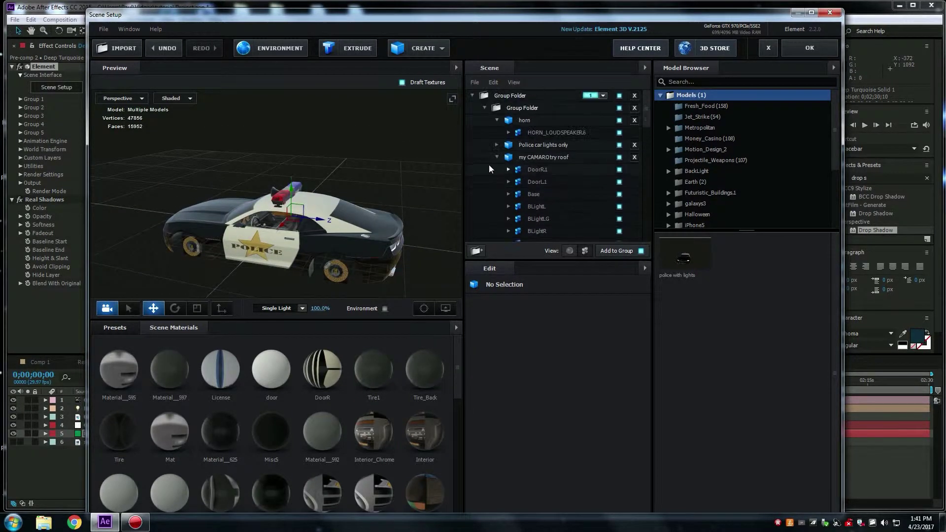
left_click(496, 158)
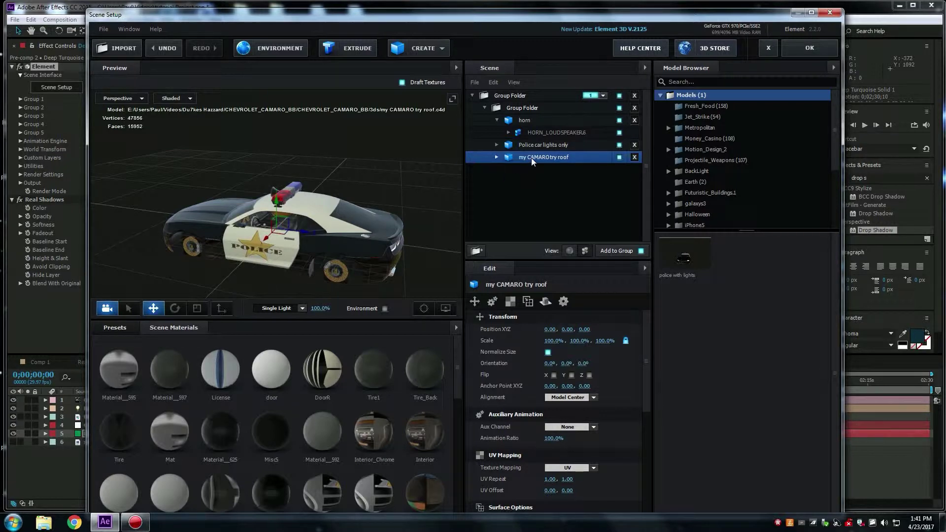
left_click(810, 48)
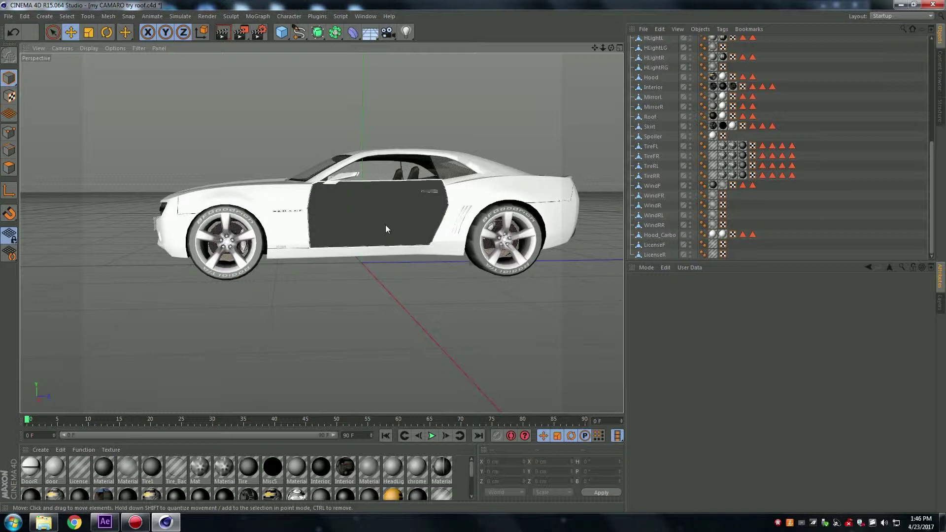
In Cinema 4D, group the car's two front tires, TireFL and TireFR, under one null
left_click_drag(610, 48, 631, 75)
left_click_drag(321, 232, 321, 233)
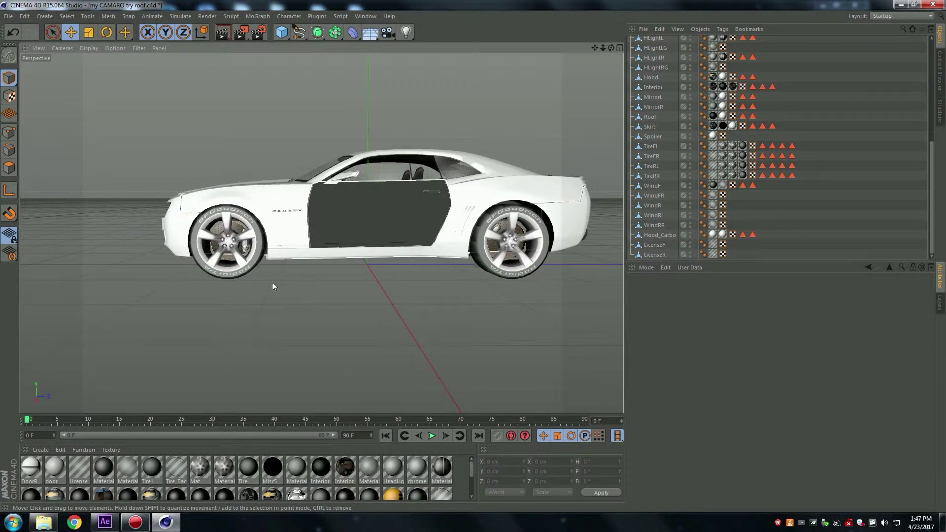
left_click(248, 265)
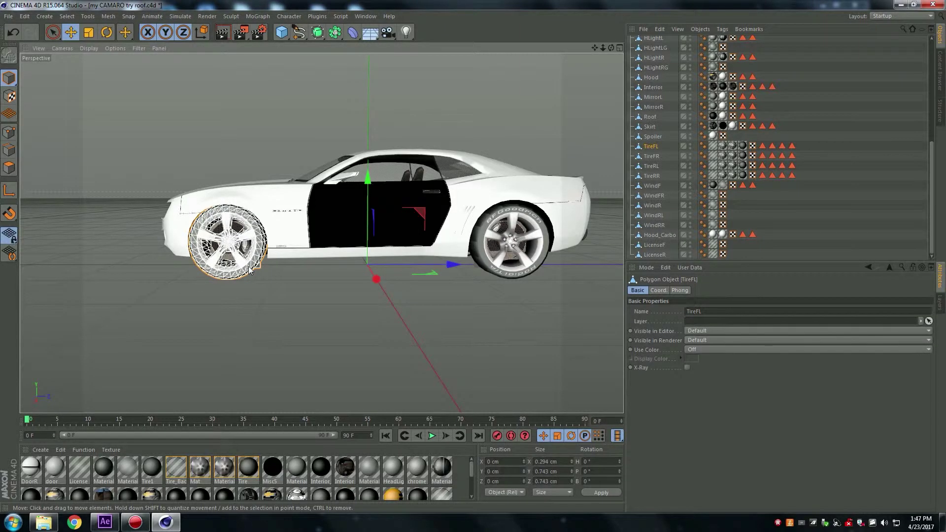
scroll(282, 290, "up", 5)
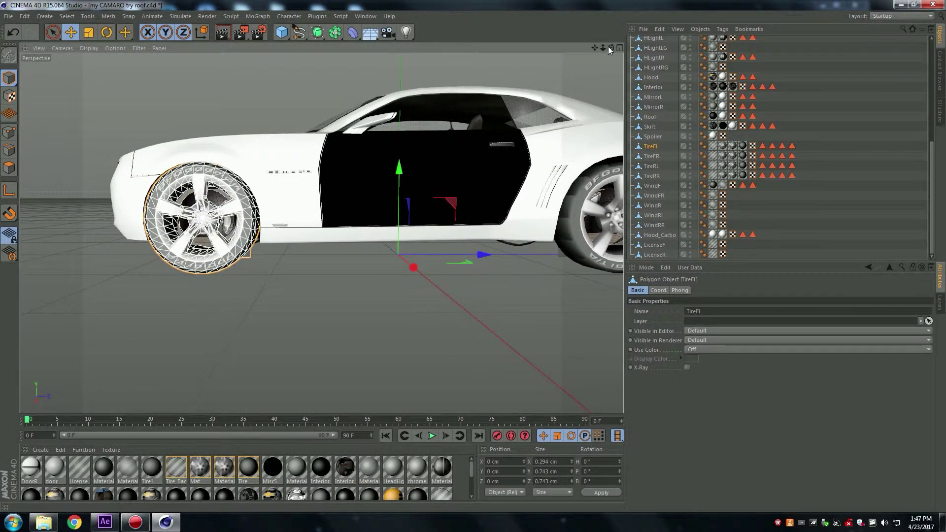
left_click_drag(611, 48, 568, 58)
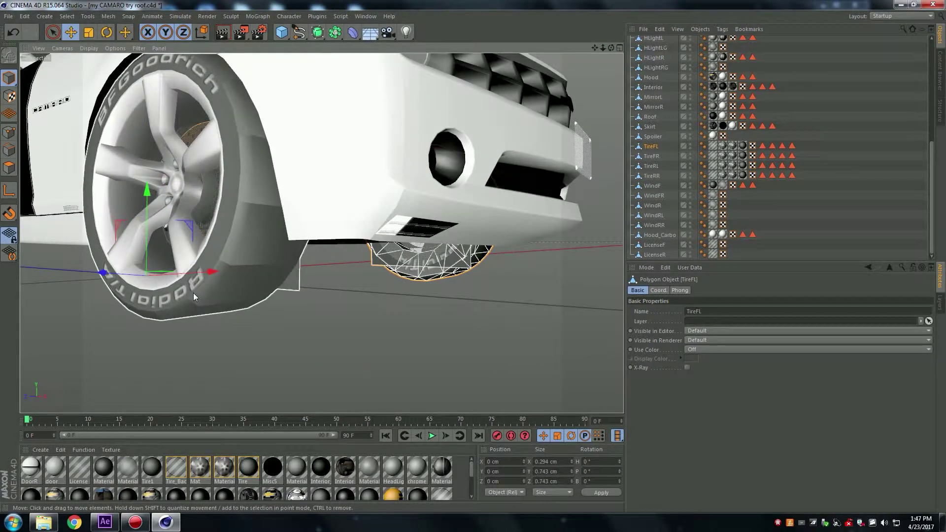
left_click(229, 271, "shift")
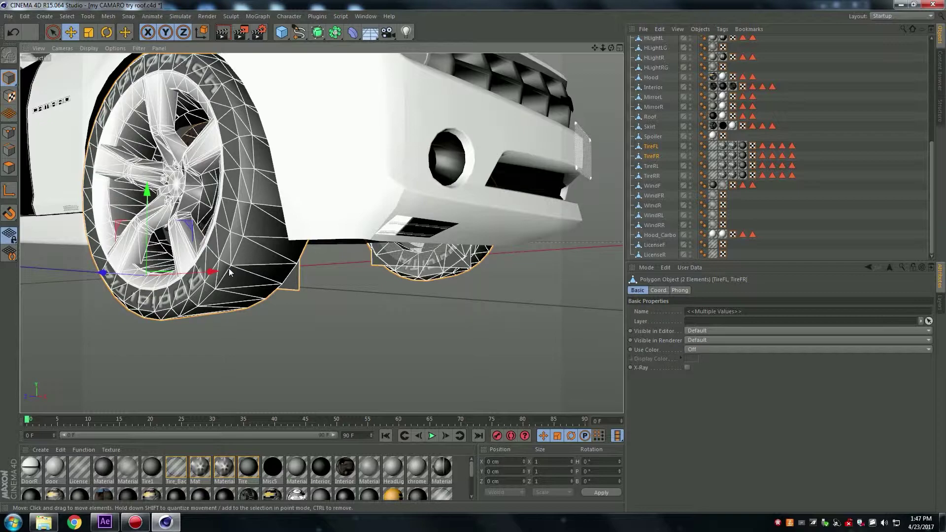
mouse_move(610, 48)
left_mouse_down()
mouse_move(562, 54)
mouse_move(611, 44)
mouse_move(603, 46)
left_mouse_up()
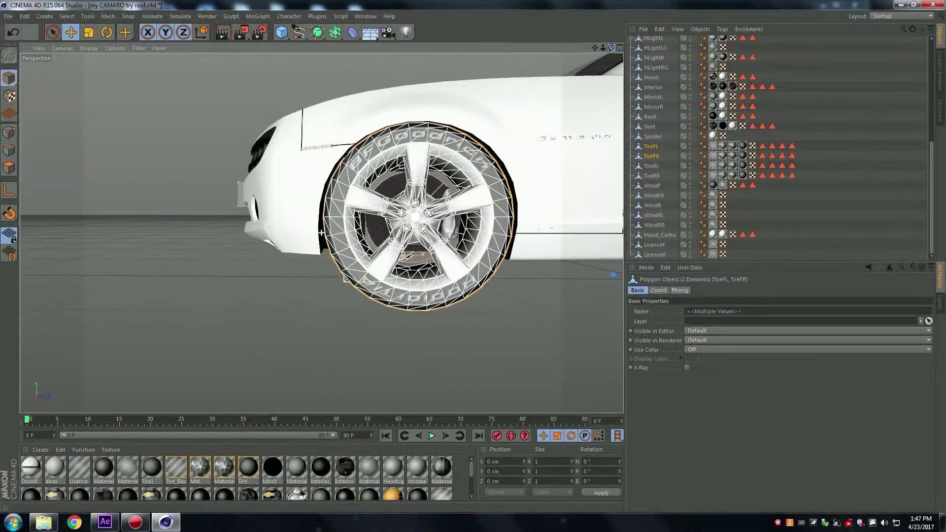
left_click_drag(321, 232, 319, 212)
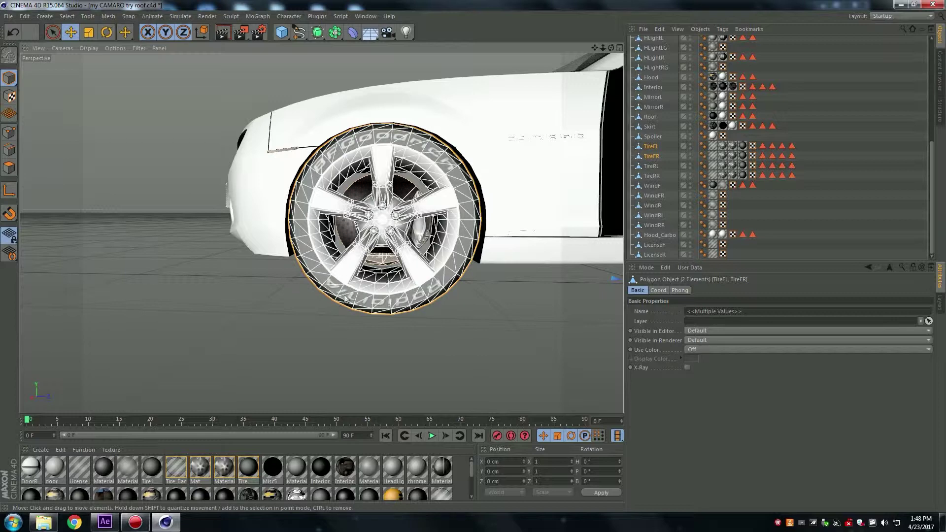
scroll(513, 183, "down", 4)
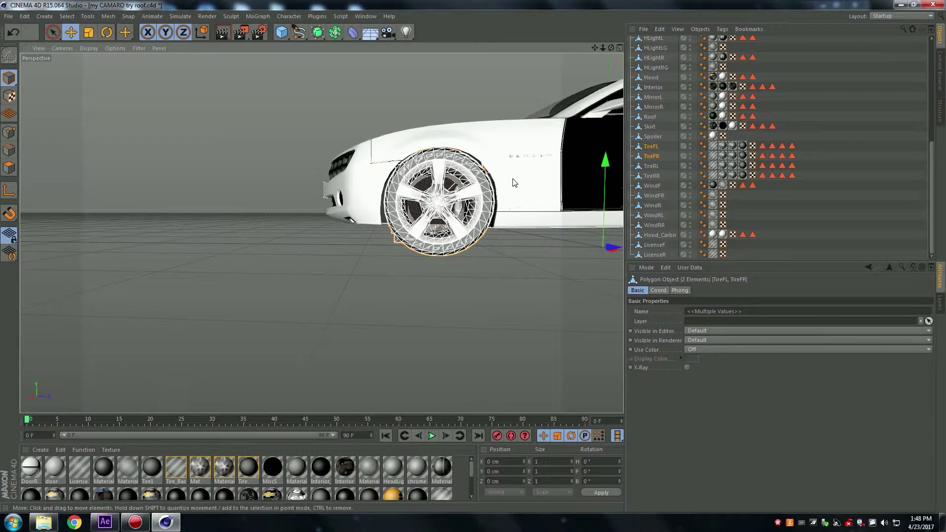
left_click_drag(610, 48, 436, 60)
left_click_drag(594, 48, 522, 74)
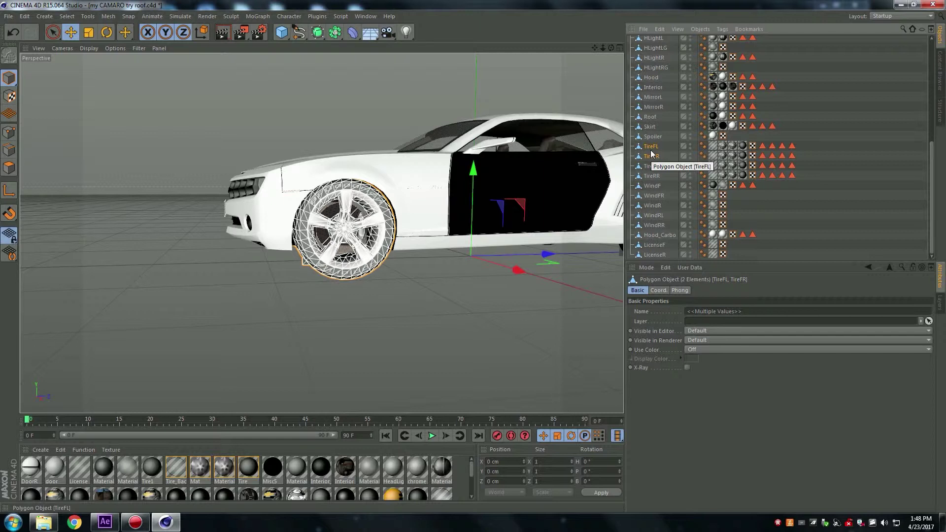
key("alt+g")
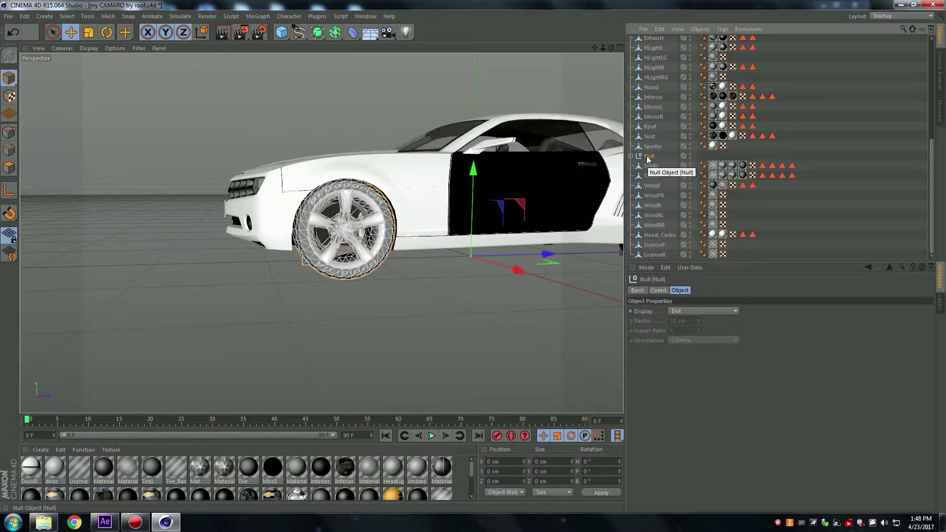
Rename the null containing the two front tires as "FR wheels"
double_click(649, 155)
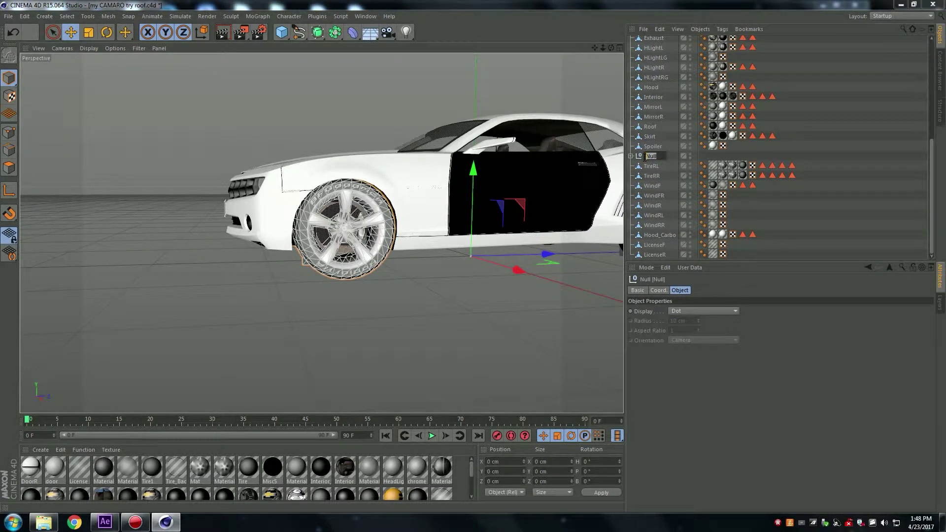
type("FR")
type(" wheels")
key("Return")
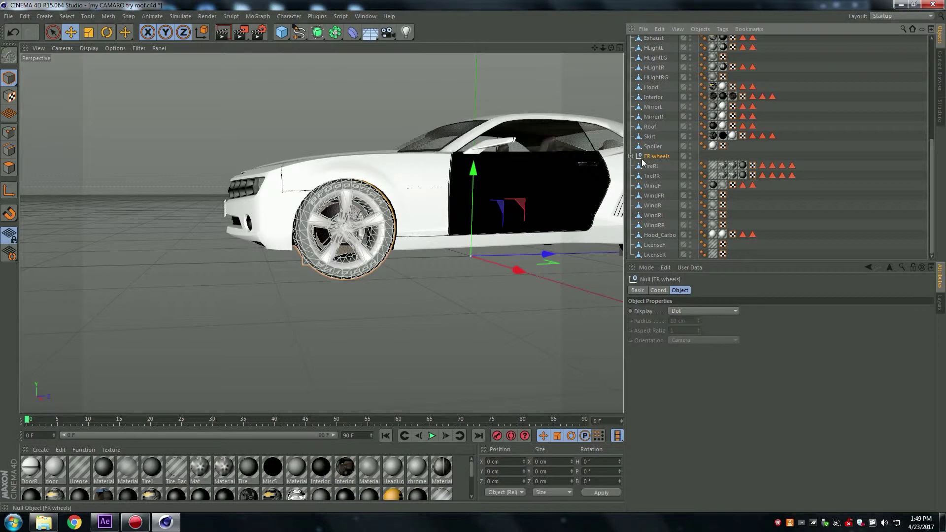
Delete all objects above the FR wheels group, from DoorR.1 through Spoiler
mouse_move(611, 47)
left_mouse_down()
mouse_move(566, 57)
mouse_move(611, 51)
left_mouse_up()
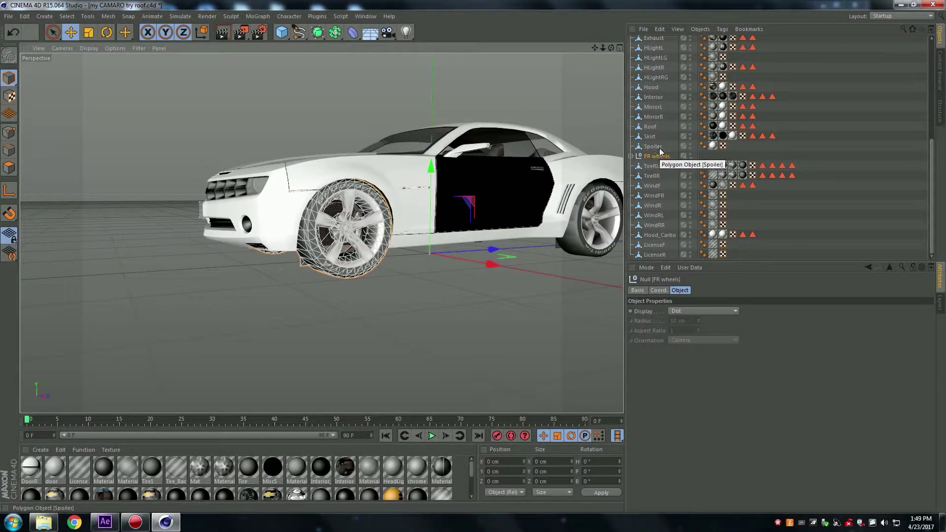
left_click(804, 148)
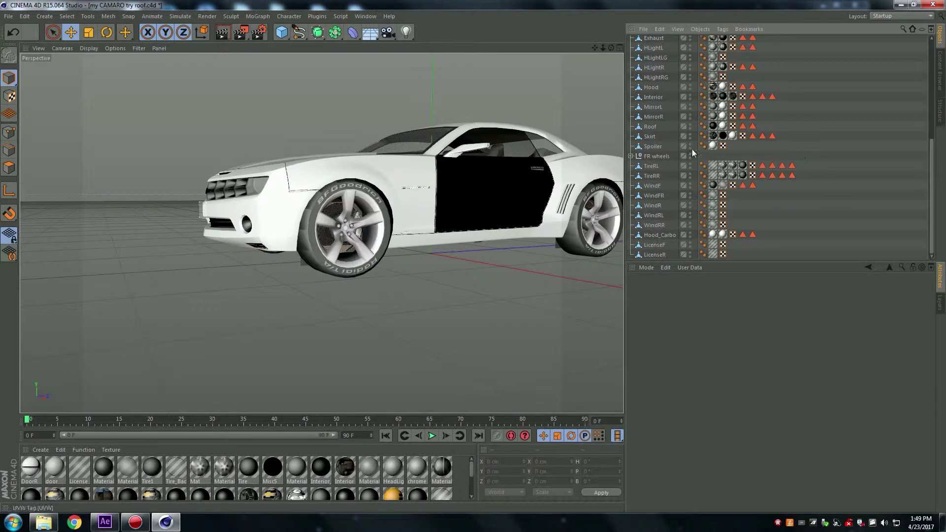
left_click(656, 146)
scroll(655, 59, "up", 6)
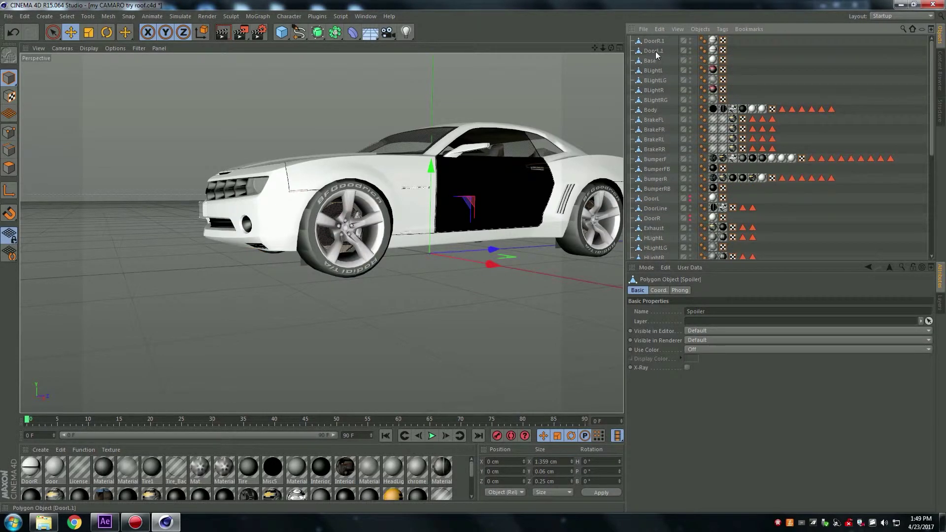
left_click(653, 41)
scroll(655, 98, "down", 6)
left_click(652, 158, "shift")
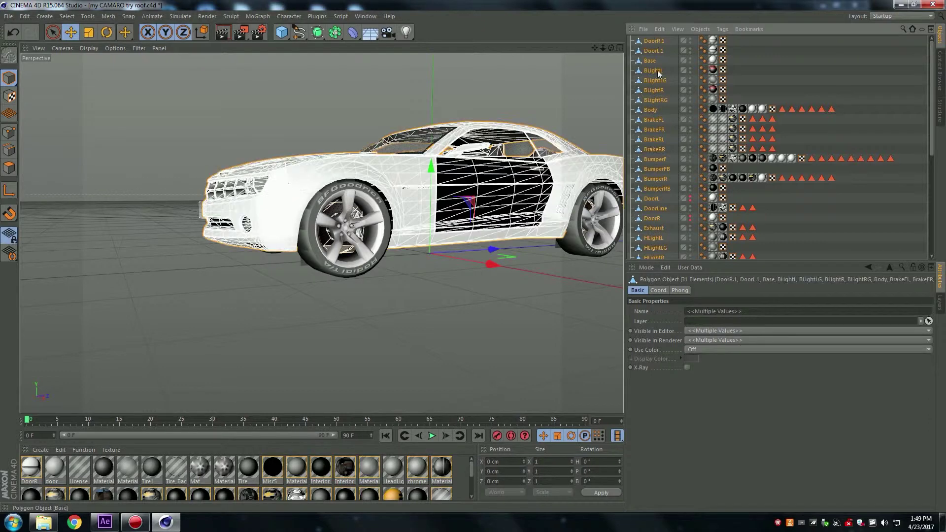
scroll(663, 168, "down", 1)
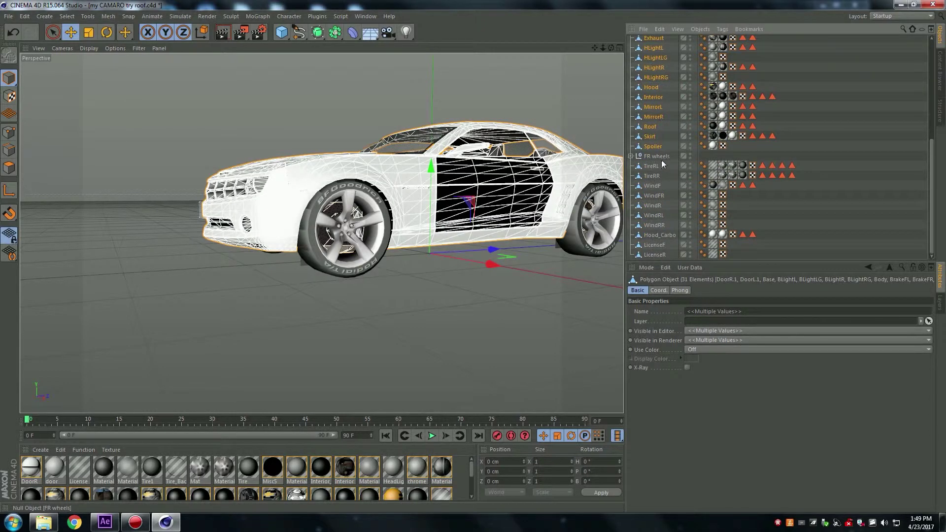
key("Delete")
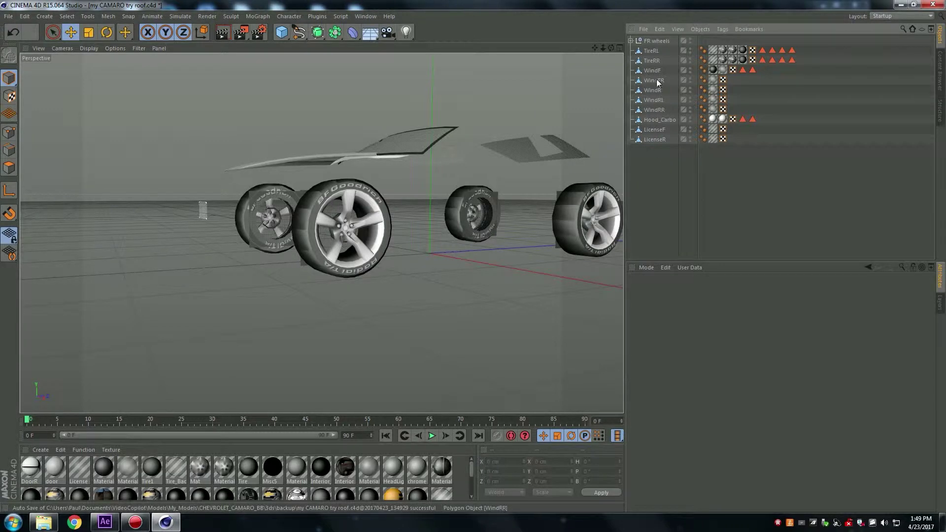
Delete all objects below the FR wheels group, from TireRL through LicenseR
left_click(651, 51)
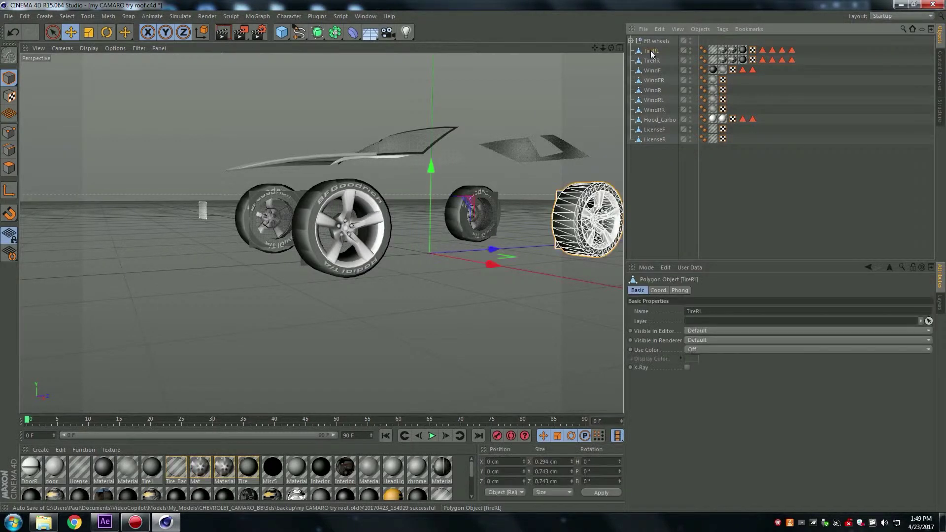
left_click(650, 140, "shift")
key("Delete")
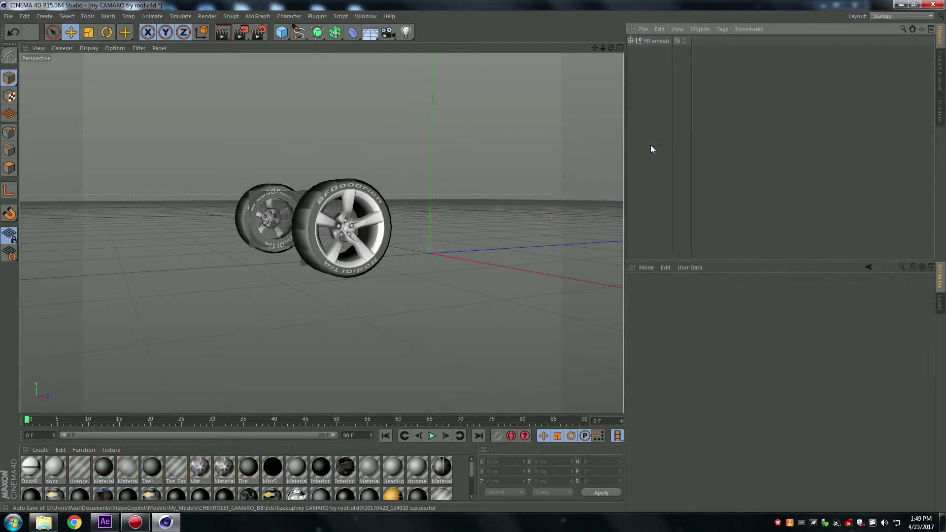
Expand the FR wheels group and select TireFL's four texture tags to identify the materials the wheels use
left_click(649, 40)
left_click_drag(501, 192, 501, 195, "alt")
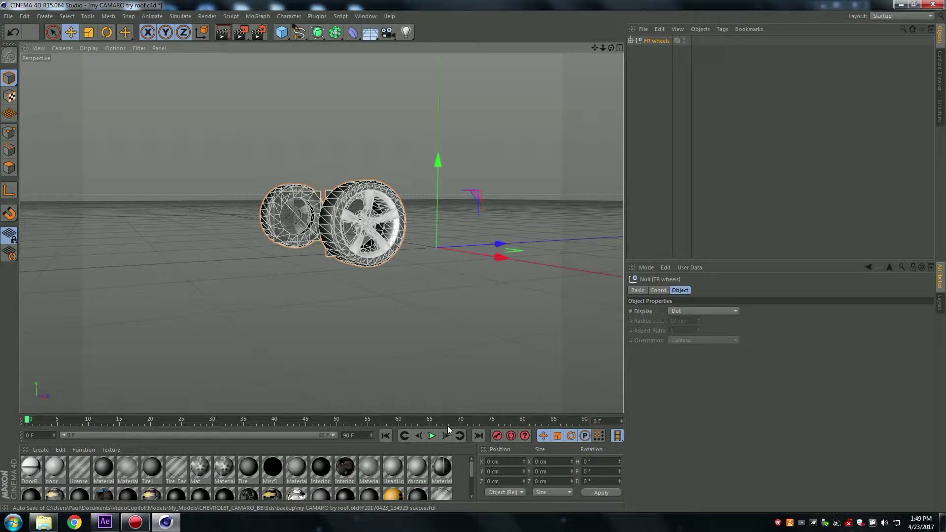
left_click_drag(453, 426, 452, 377)
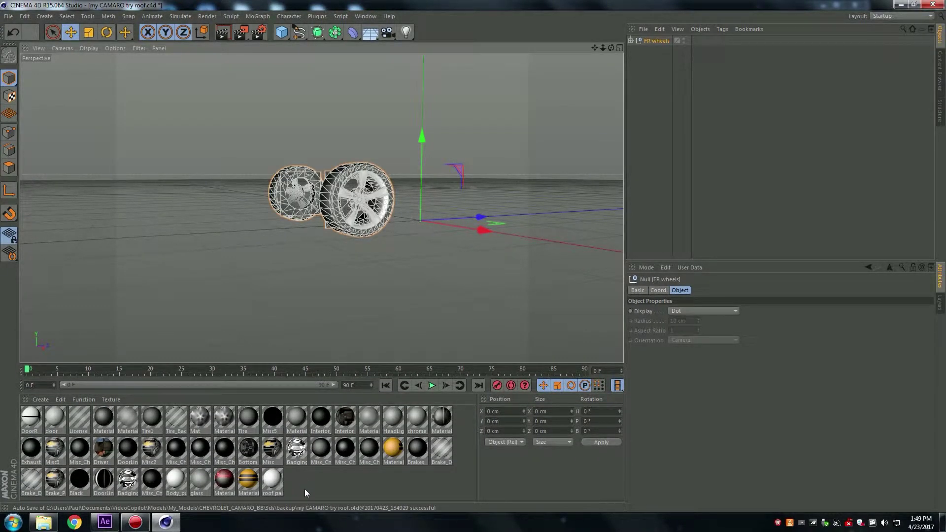
left_click(630, 40)
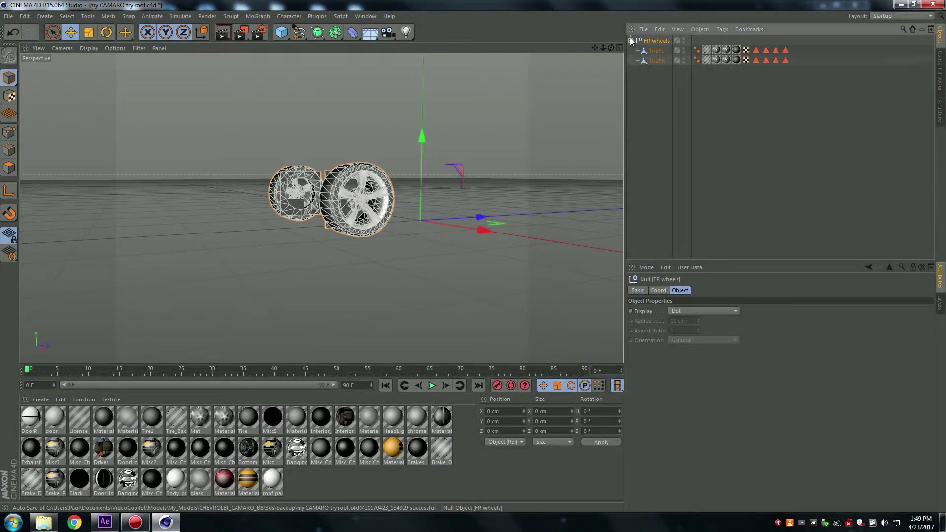
left_click(717, 50)
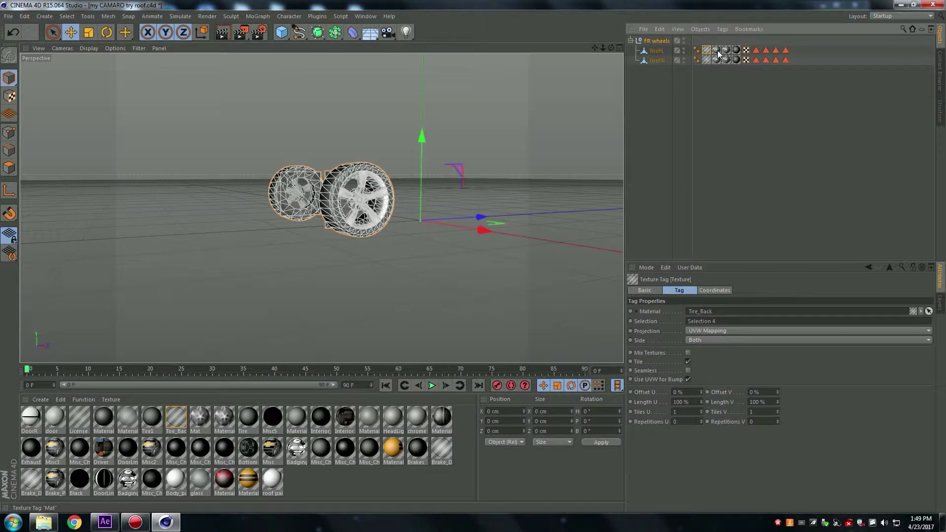
left_click(726, 50, "ctrl")
left_click(736, 51, "ctrl")
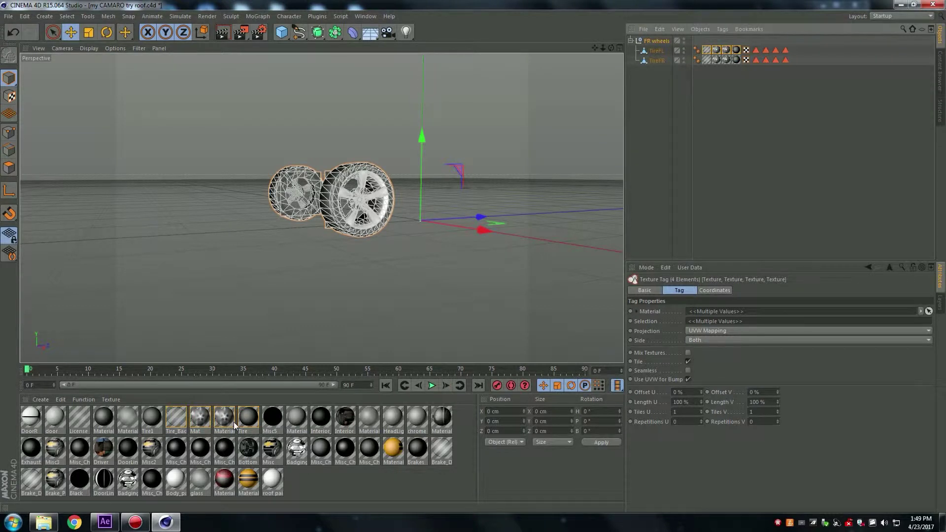
Delete all materials the wheels do not use, keeping only Tire_Back, Mat, the adjacent rim material and Tire
left_click_drag(298, 493, 40, 449)
key("Delete")
left_click_drag(186, 463, 158, 416)
key("Delete")
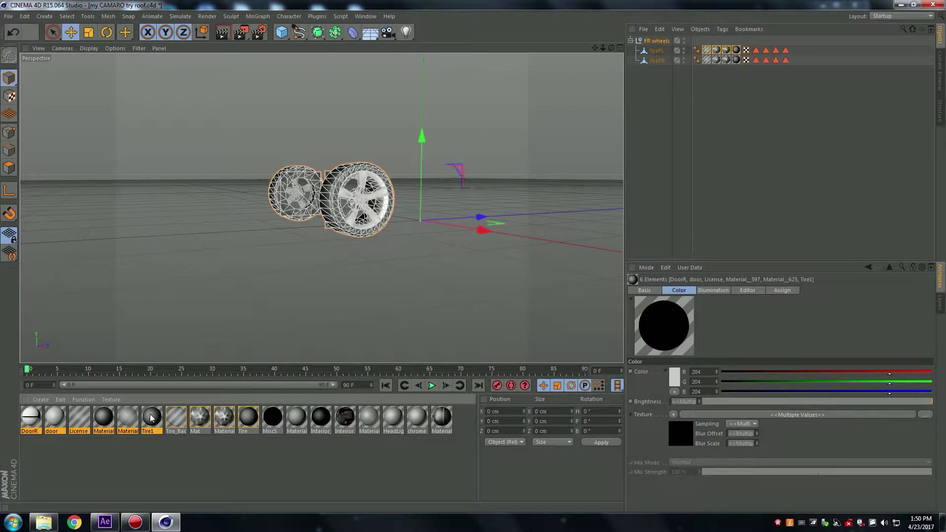
key("Delete")
left_click_drag(135, 443, 303, 415)
key("Delete")
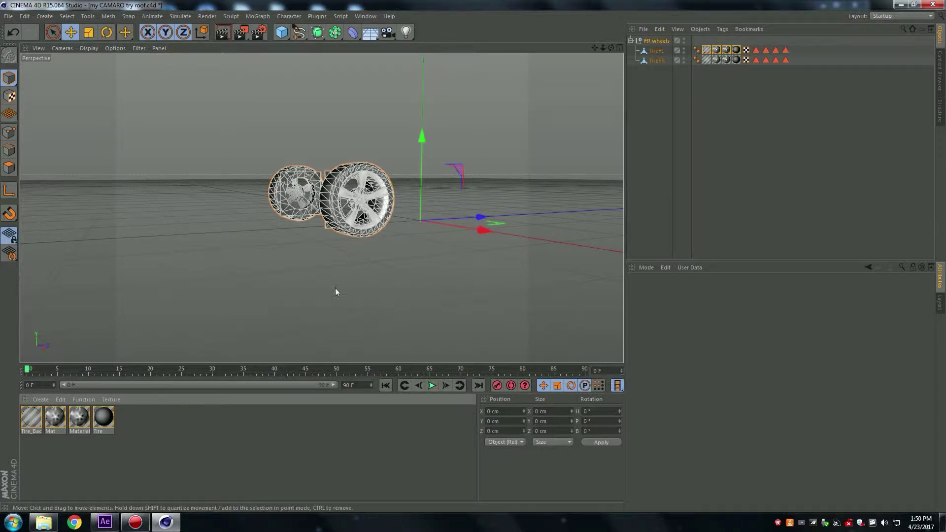
Save the project under the new name "my CAMARO FR Wheels only.c4d" in the 3ds folder
left_click_drag(611, 48, 571, 86)
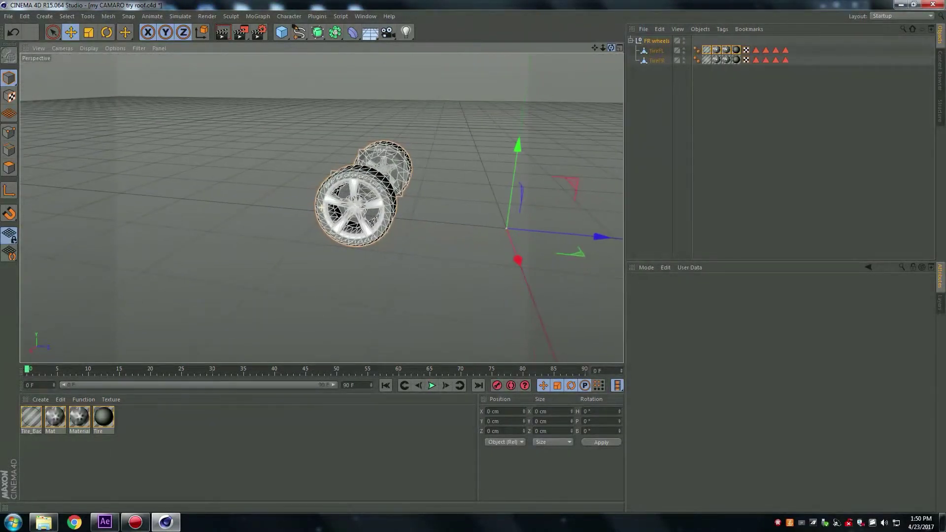
left_click(9, 16)
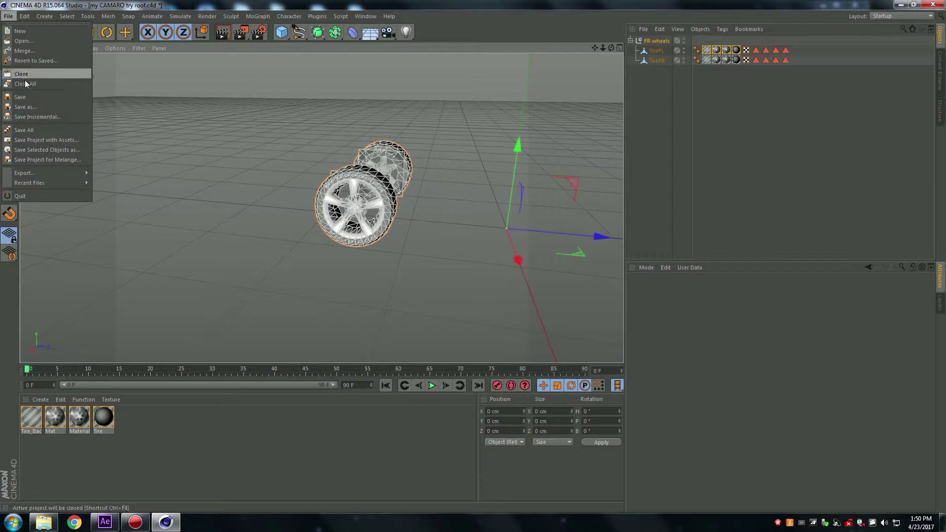
left_click(34, 106)
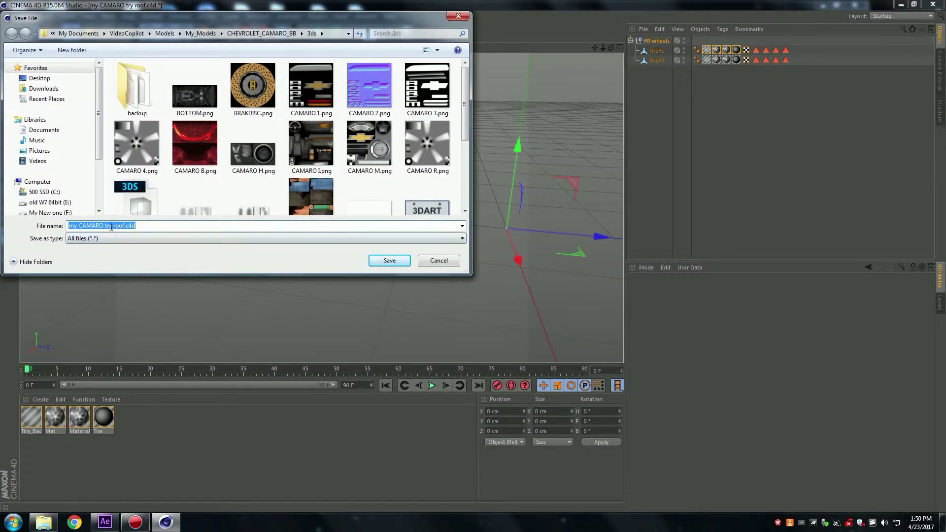
left_click_drag(104, 226, 125, 226)
type("FR Wheels only")
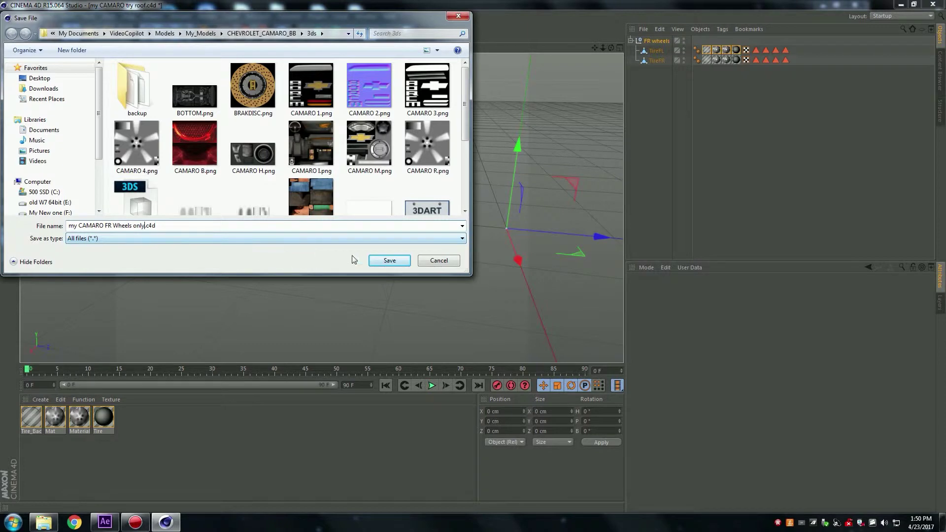
left_click(379, 264)
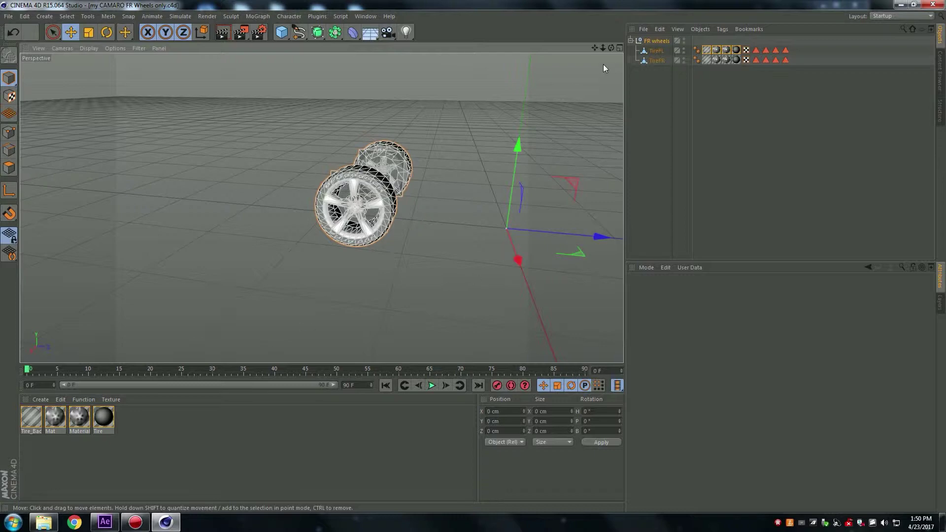
Enable axis editing and shift the FR wheels group's axis along Z to about -1.524 cm, between the two wheels
left_click_drag(611, 48, 593, 57)
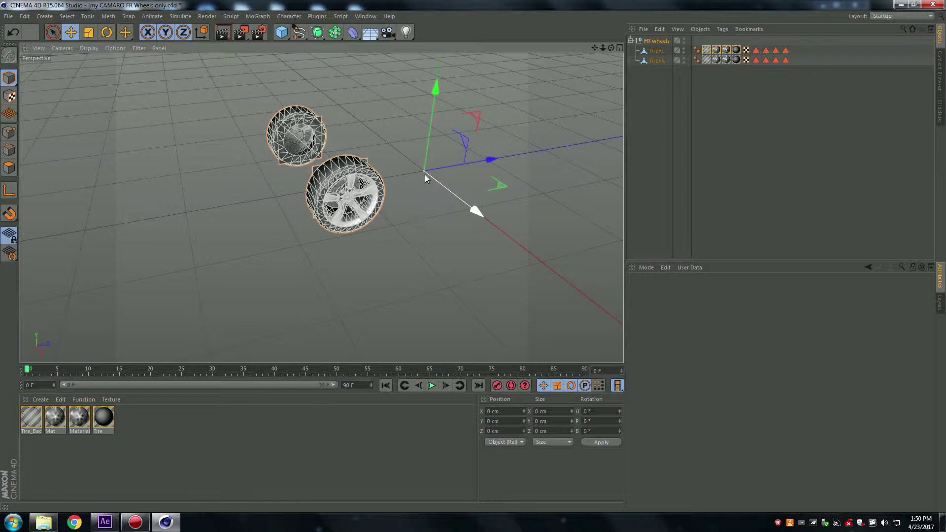
left_click_drag(610, 48, 321, 207)
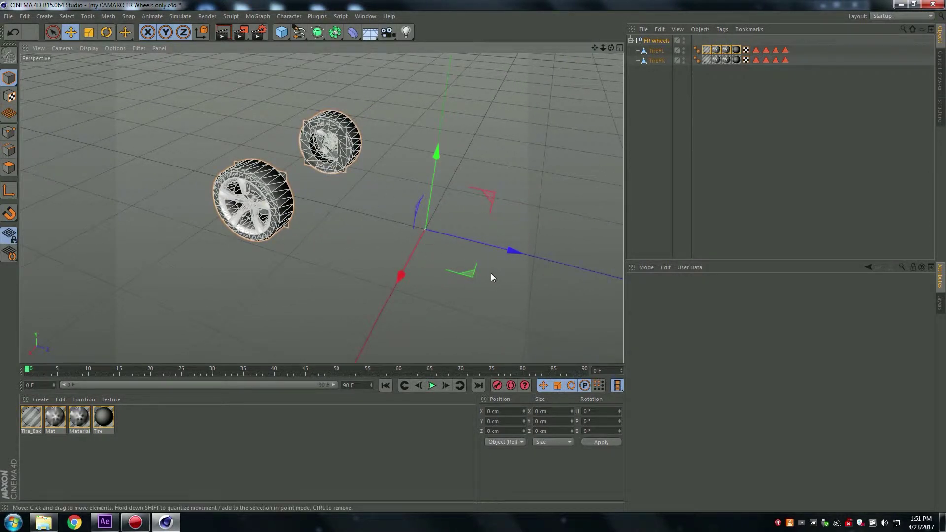
left_click(620, 49)
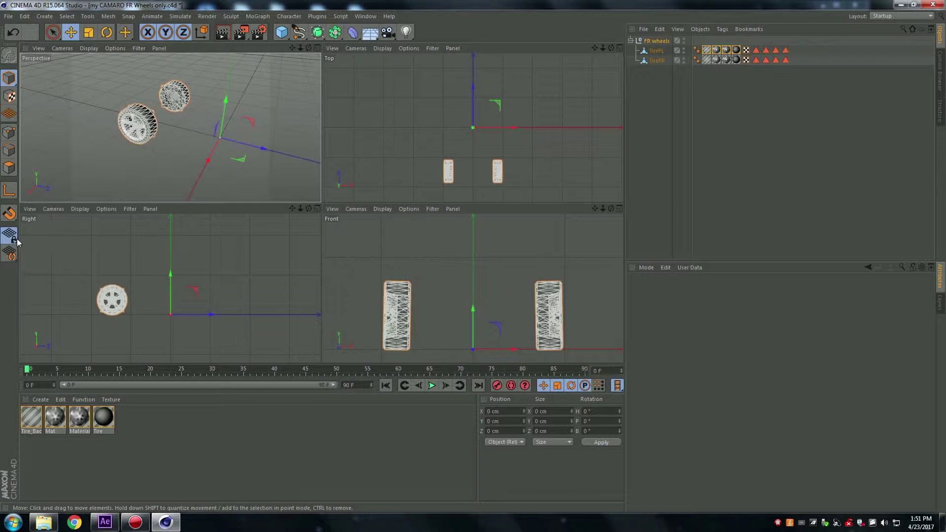
left_click(7, 196)
left_click_drag(472, 86, 477, 131)
scroll(244, 319, "up", 4)
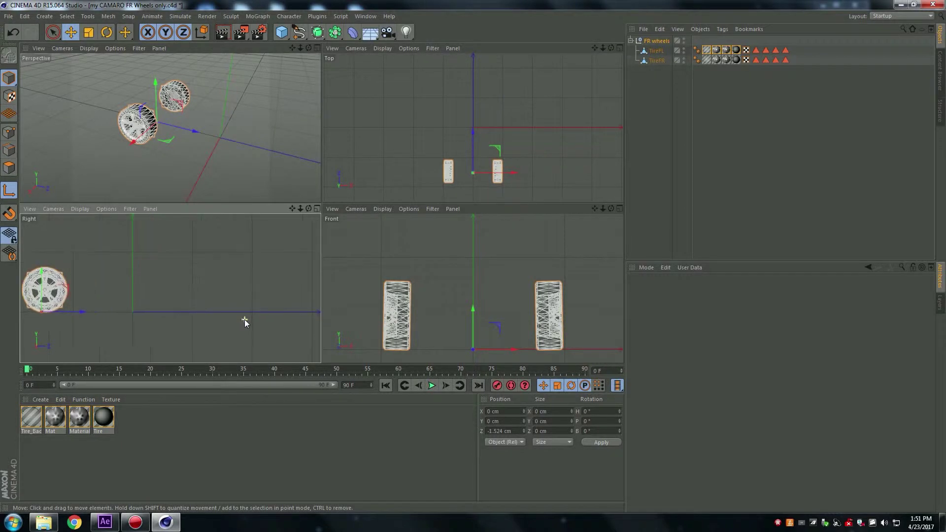
left_click_drag(292, 209, 450, 209)
scroll(211, 311, "up", 1)
scroll(224, 318, "up", 2)
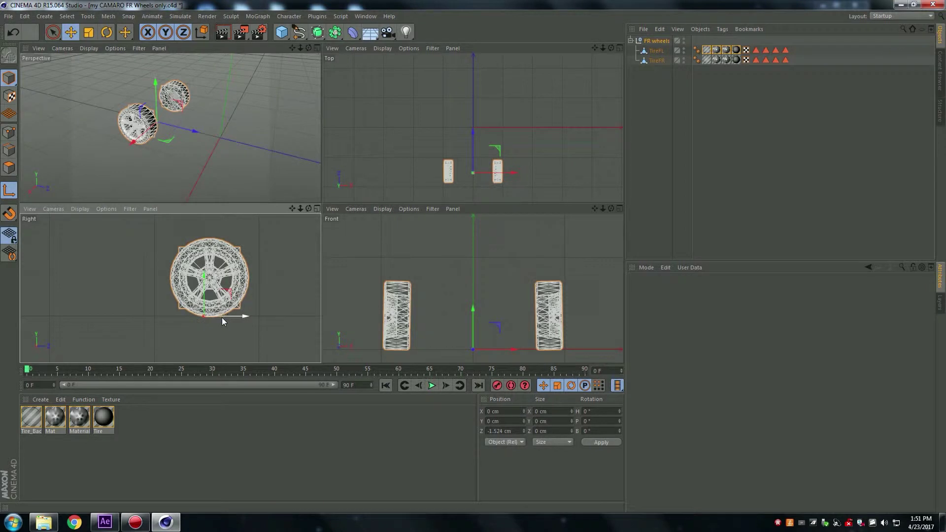
Center the group's axis on the wheel hub in the Right view, at about Y 0.371 cm and Z -1.472 cm
left_click_drag(205, 280, 212, 241)
scroll(217, 291, "up", 6)
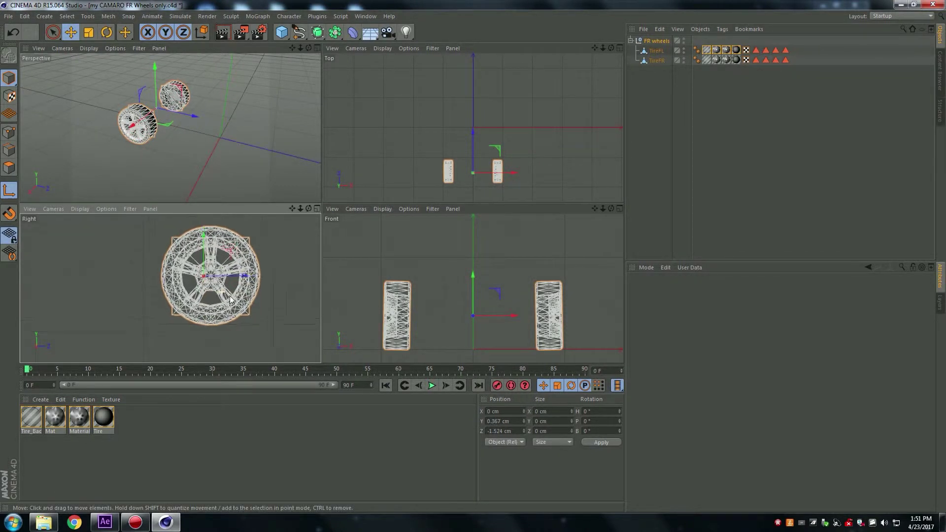
scroll(234, 300, "up", 3)
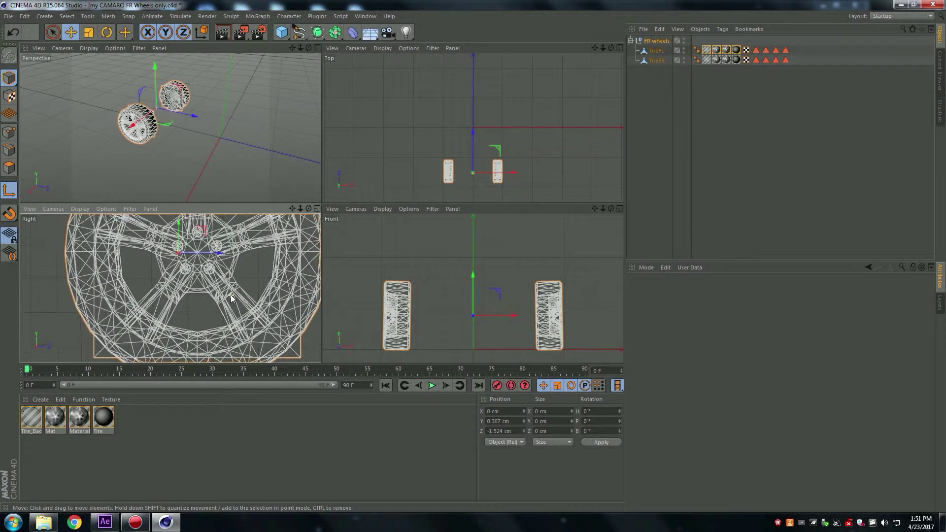
left_click_drag(215, 252, 236, 253)
scroll(227, 263, "up", 1)
scroll(216, 267, "up", 3)
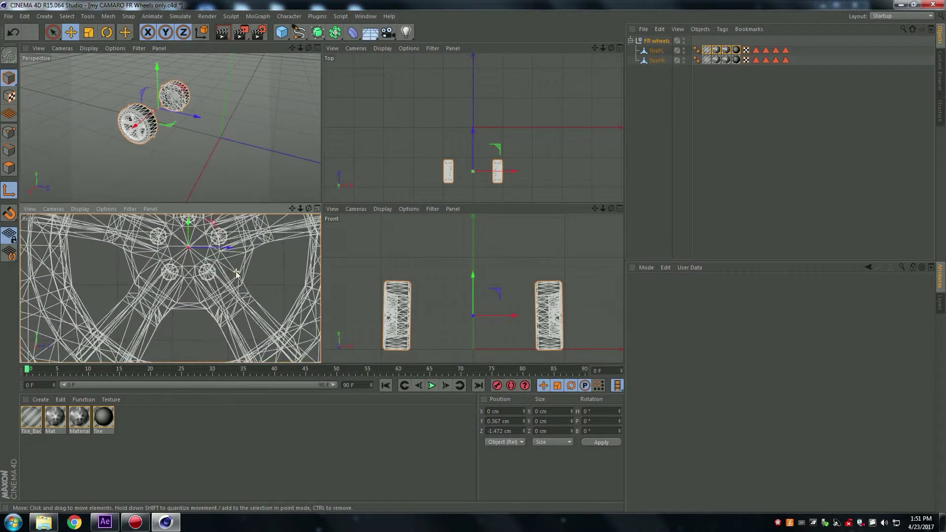
left_click_drag(183, 226, 182, 224)
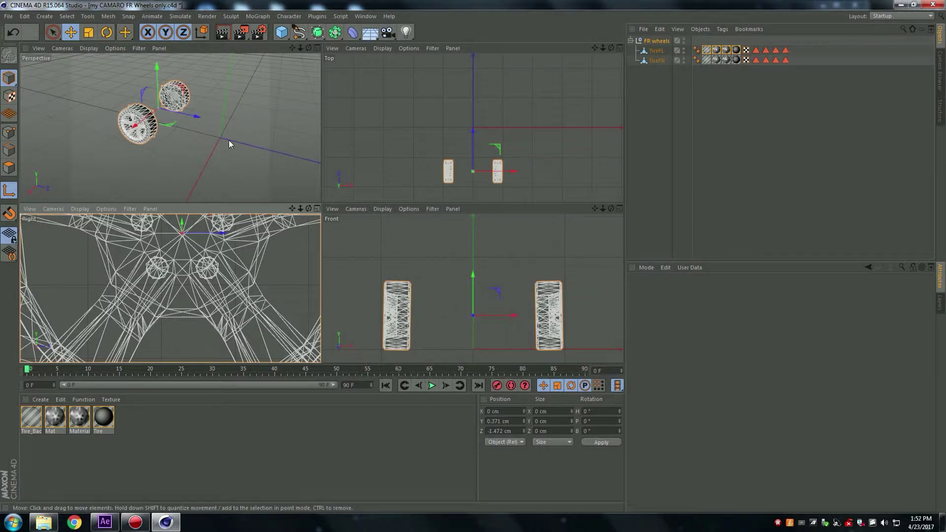
With axis editing off, move the FR wheels group to the world origin, about Y 0.001 cm and Z -0.001 cm
mouse_move(308, 48)
left_mouse_down()
mouse_move(285, 58)
mouse_move(399, 44)
mouse_move(326, 41)
mouse_move(347, 28)
mouse_move(309, 51)
left_mouse_up()
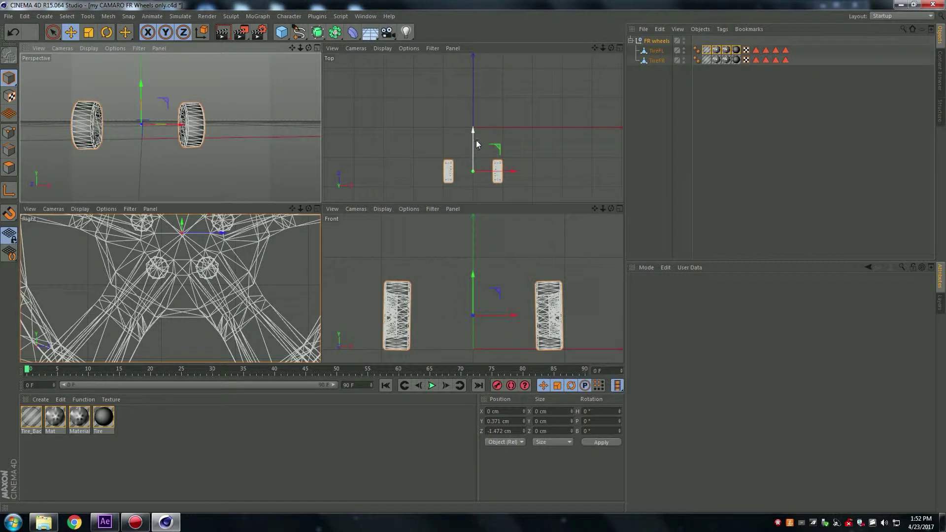
scroll(483, 144, "up", 2)
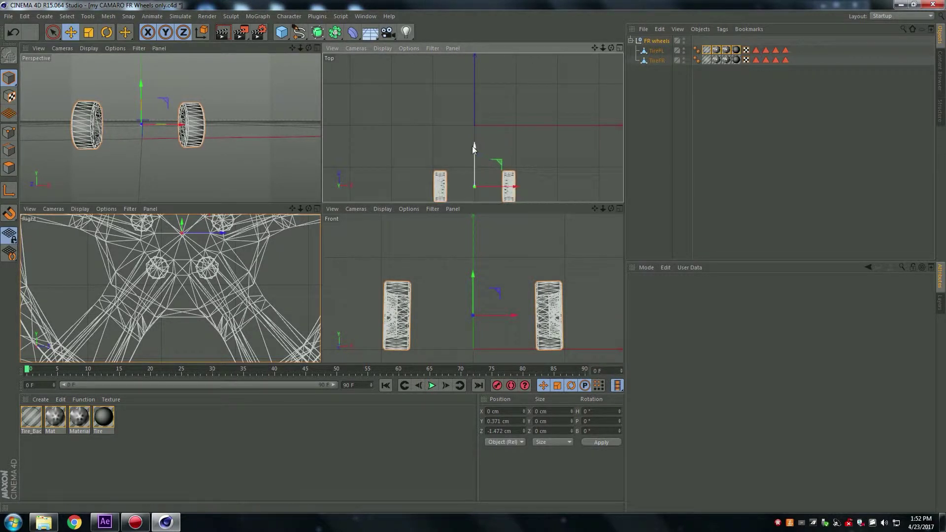
left_click_drag(475, 147, 483, 90)
scroll(493, 146, "up", 3)
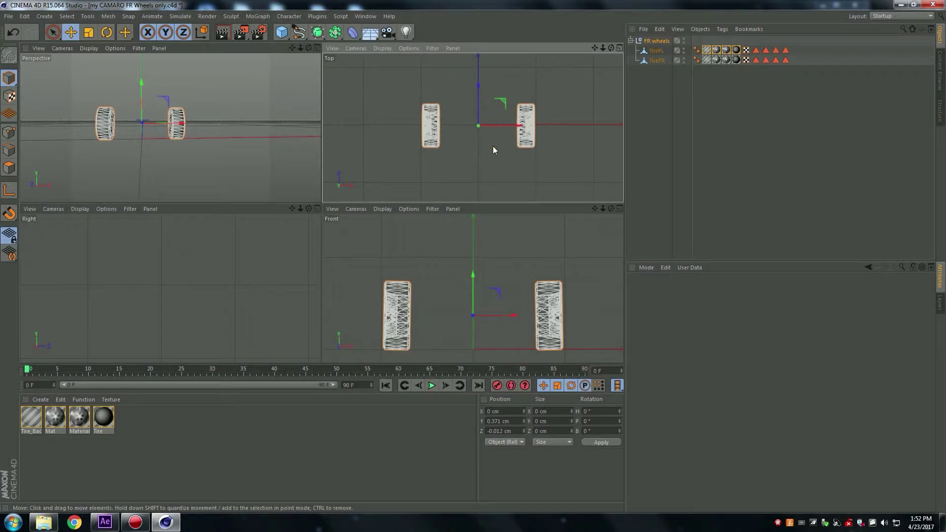
left_click_drag(473, 76, 475, 77)
left_click_drag(472, 275, 471, 308)
Check the centered wheels in the Perspective view and save the project over "my CAMARO FR Wheels only.c4d"
left_click_drag(219, 154, 219, 154, "alt")
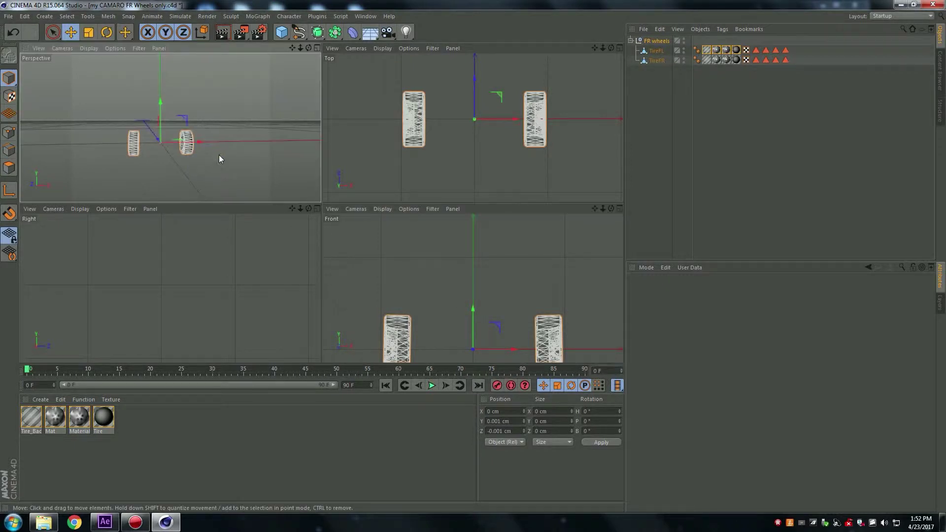
scroll(248, 274, "down", 3)
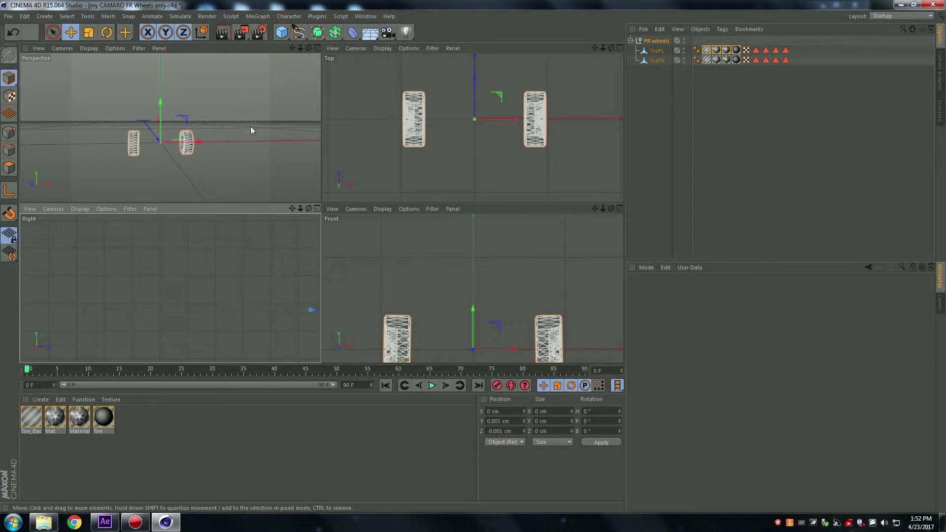
left_click(317, 48)
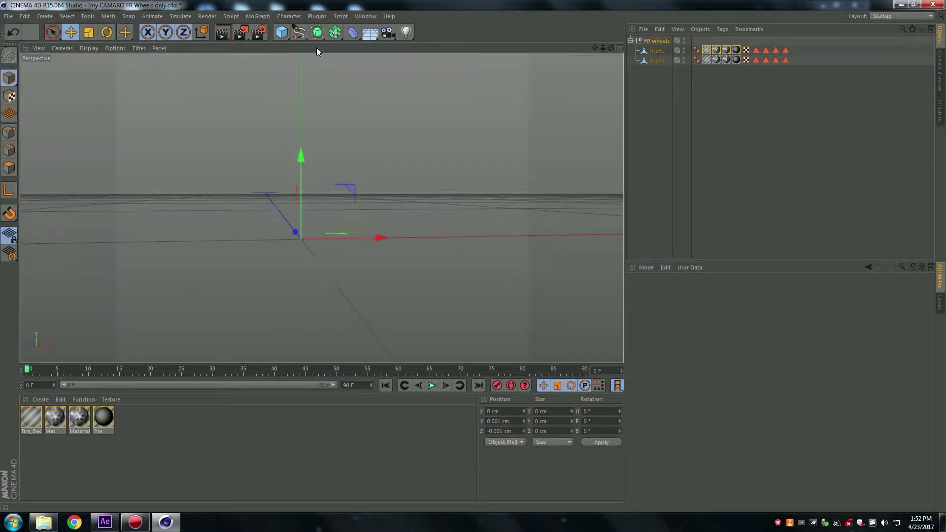
left_click_drag(611, 47, 485, 47)
left_click_drag(321, 208, 296, 147)
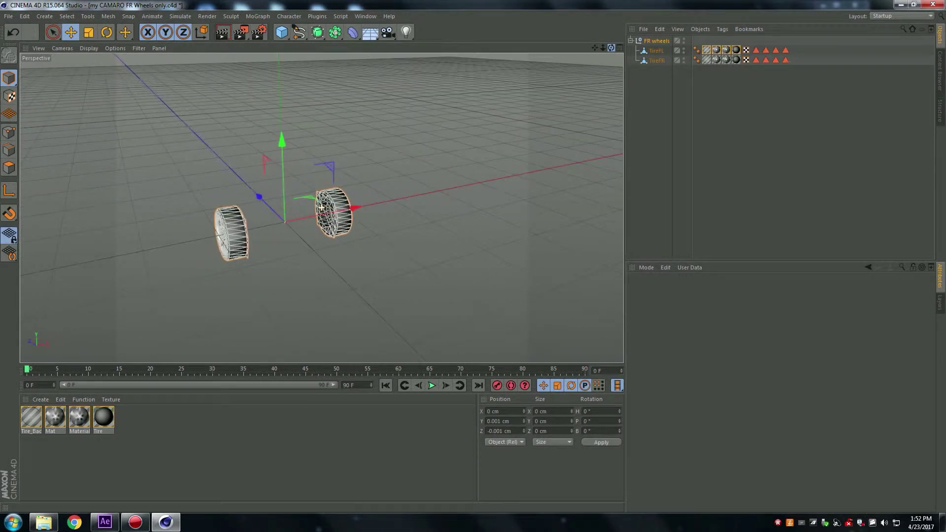
left_click(8, 16)
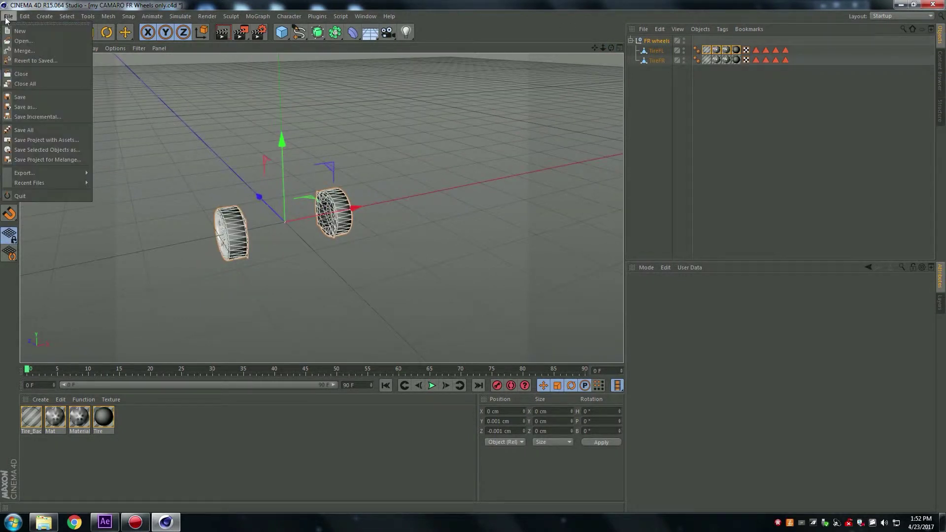
left_click(28, 108)
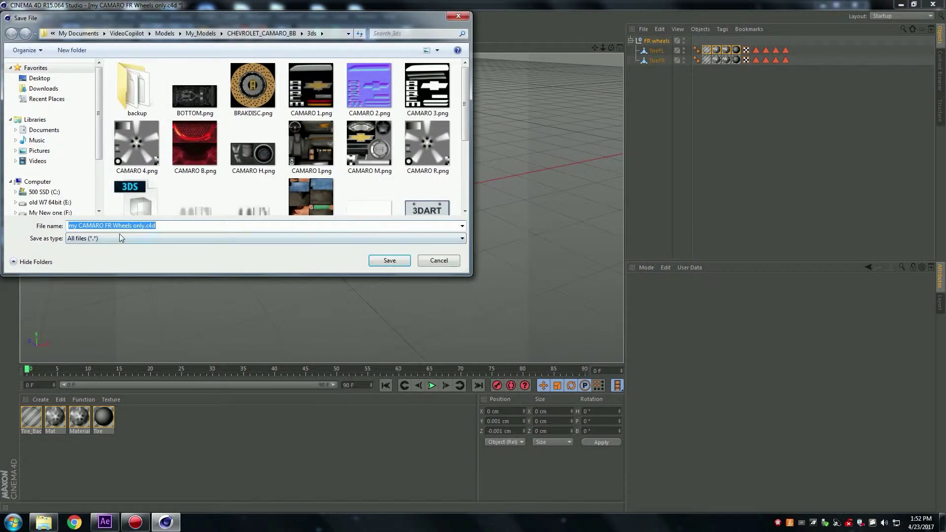
left_click(387, 261)
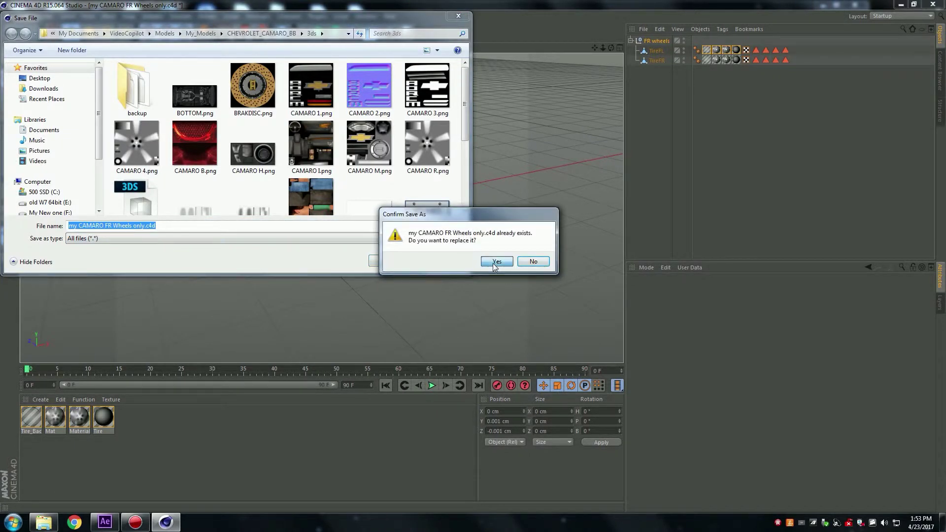
left_click(494, 261)
Undo the wheel positioning and deletions back to the full car, keeping the FR wheels group
scroll(438, 176, "down", 2)
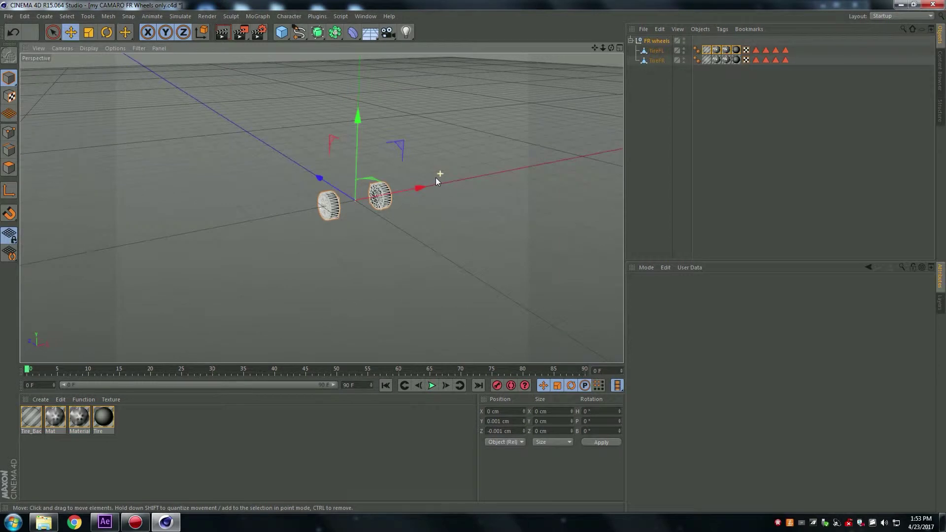
scroll(434, 179, "down", 1)
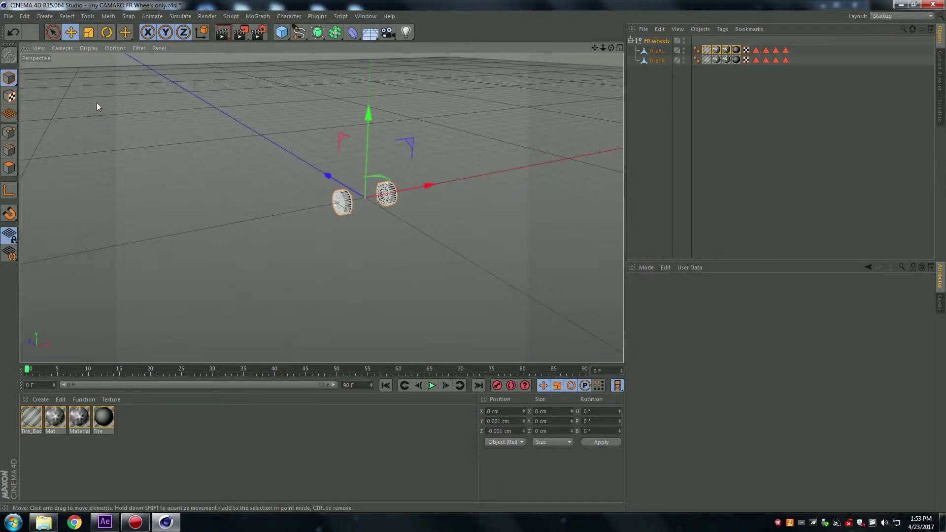
left_click(13, 34)
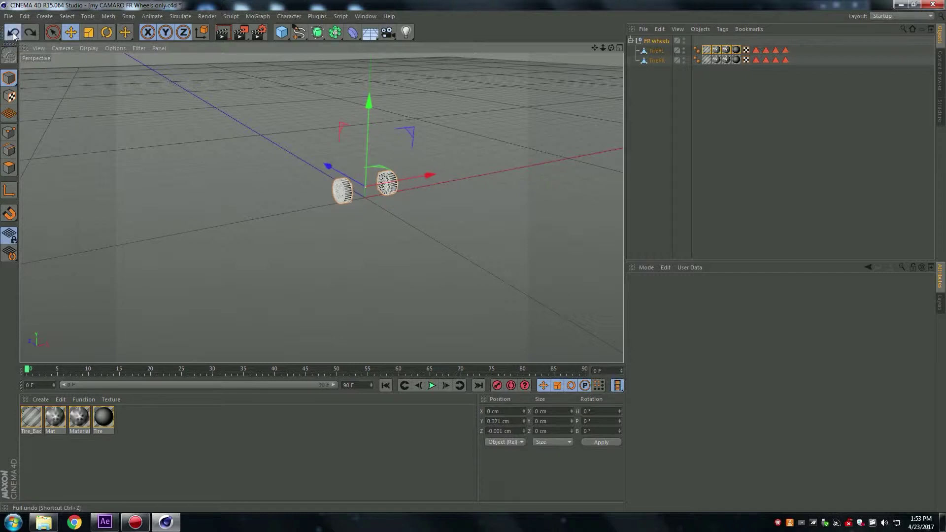
left_click(13, 33)
left_click(13, 33)
left_click(13, 34)
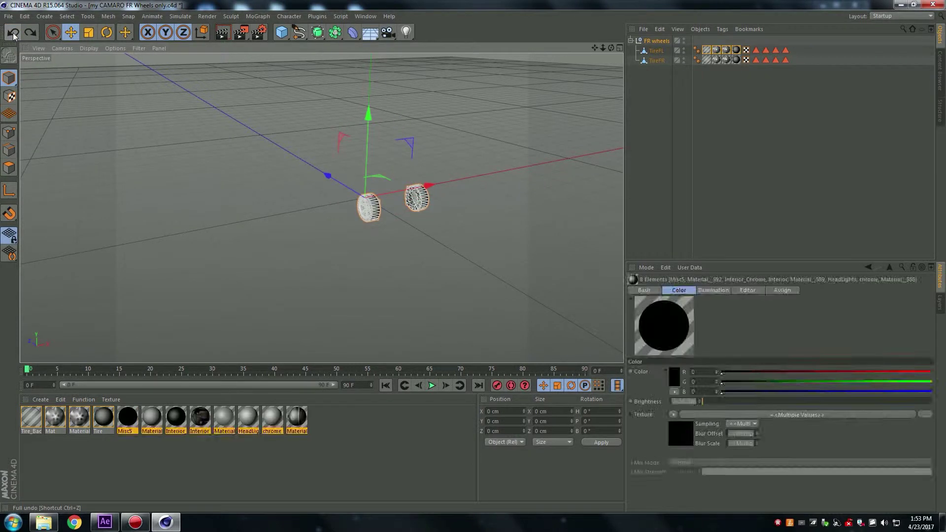
left_click(13, 33)
left_click(13, 34)
left_click(13, 33)
left_click(13, 34)
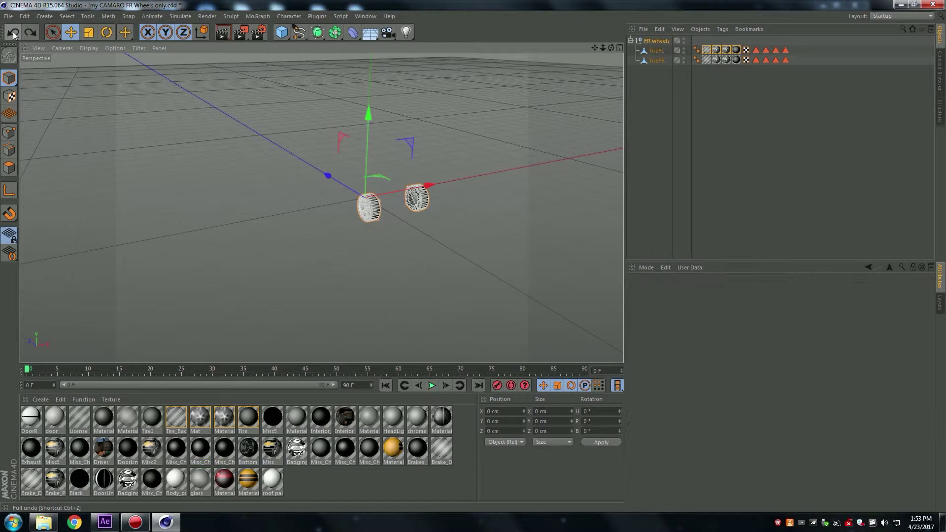
left_click(13, 34)
left_click(14, 34)
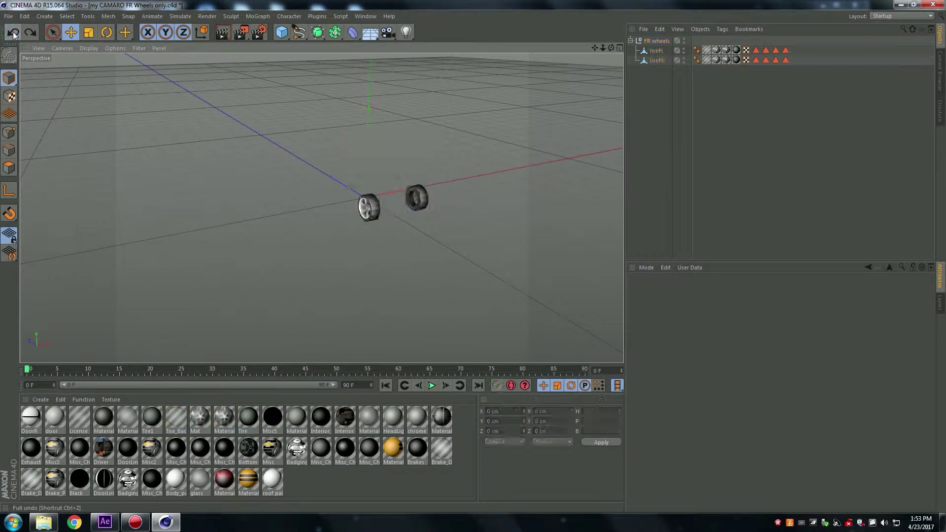
left_click(13, 34)
left_click(13, 34)
left_click(13, 33)
left_click(13, 34)
left_click(13, 34)
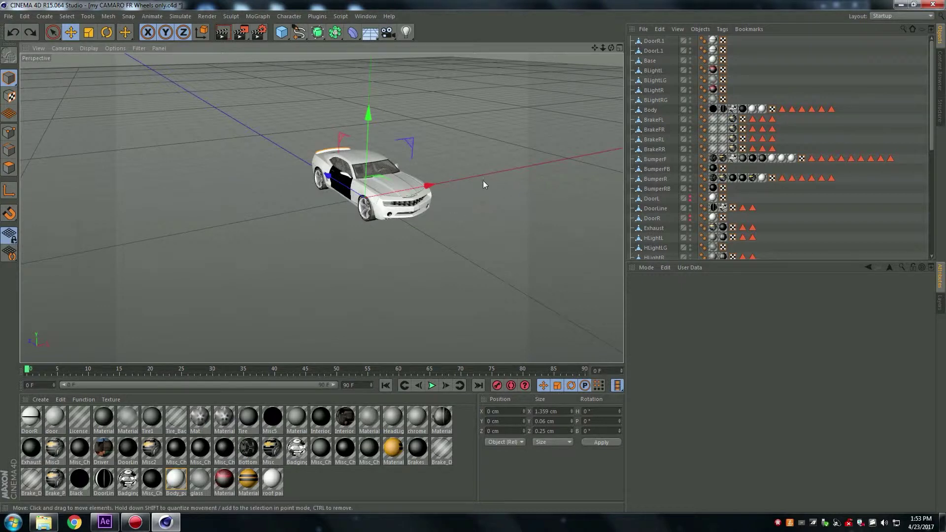
Select both rear wheels, TireRL and TireRR, together on the car model
left_click_drag(612, 48, 597, 163)
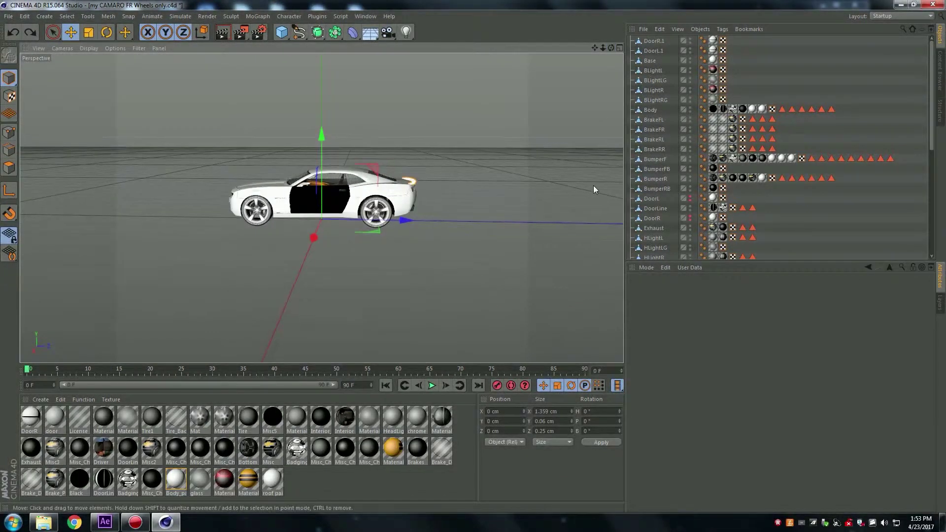
left_click(566, 204)
scroll(365, 258, "up", 3)
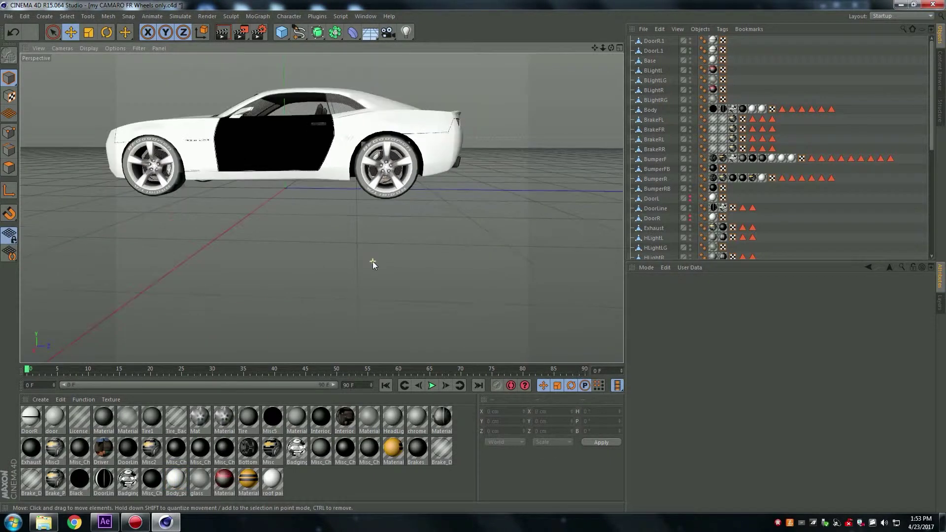
scroll(372, 256, "down", 2)
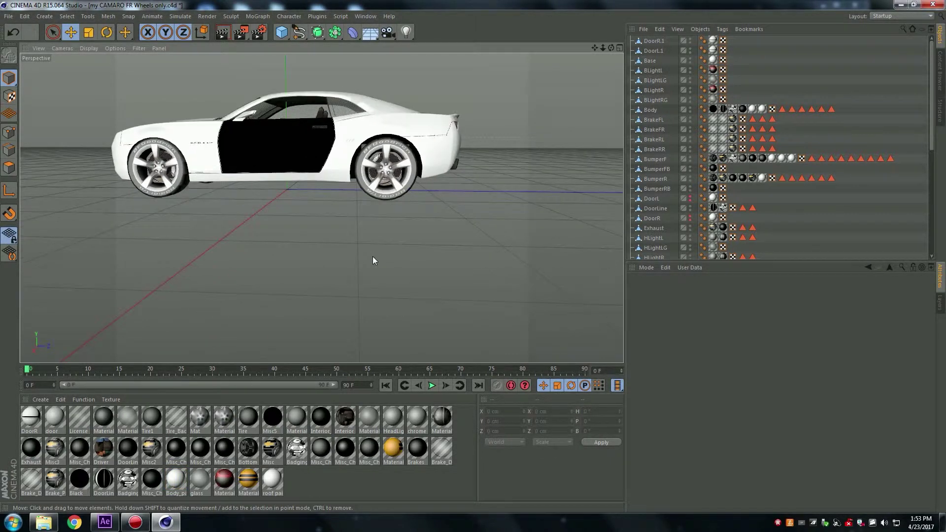
left_click(406, 194)
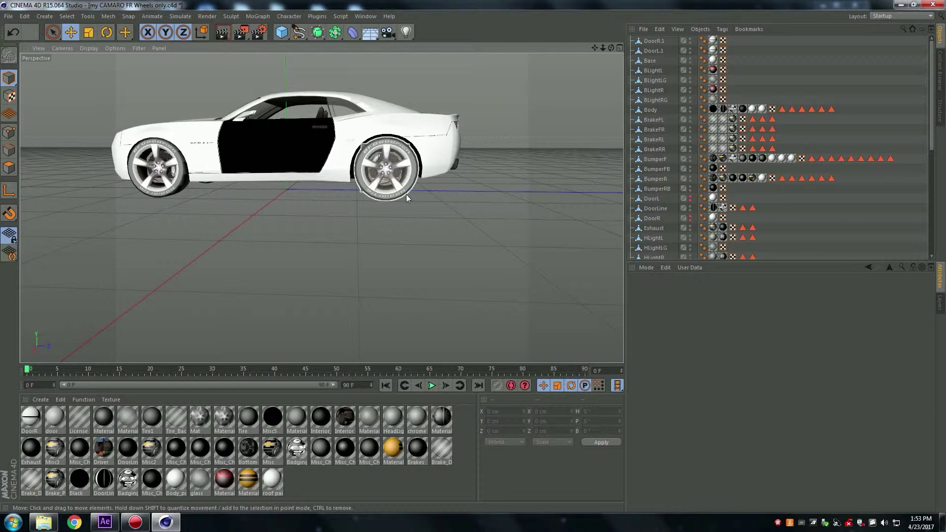
left_click_drag(611, 48, 492, 51)
left_click_drag(321, 207, 569, 120)
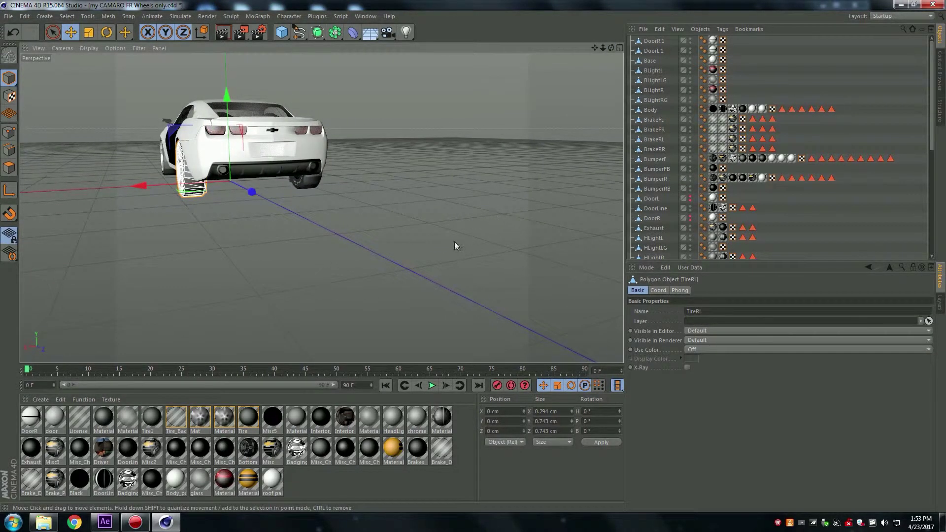
left_click(308, 188, "shift")
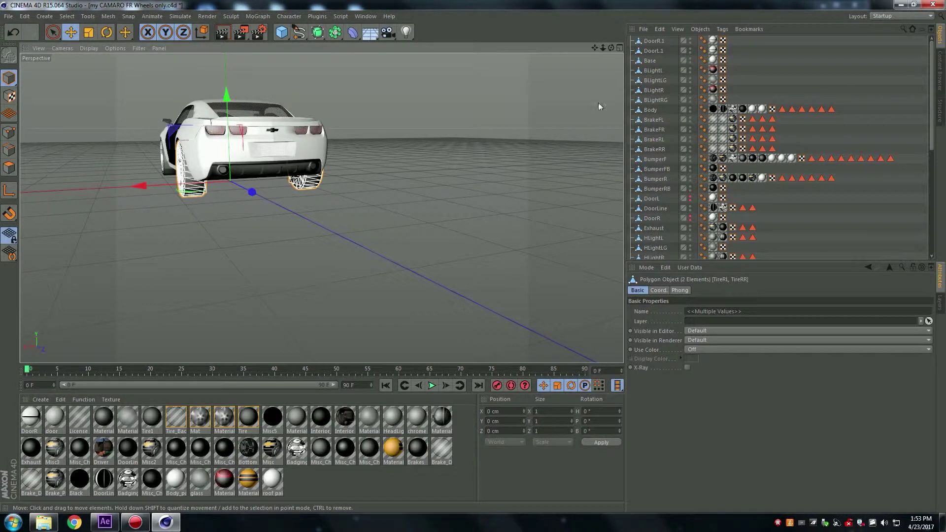
Group the selected TireRL and TireRR objects under a null and name it "BK wheels"
left_click_drag(611, 47, 684, 49)
scroll(457, 197, "up", 3)
scroll(457, 202, "down", 4)
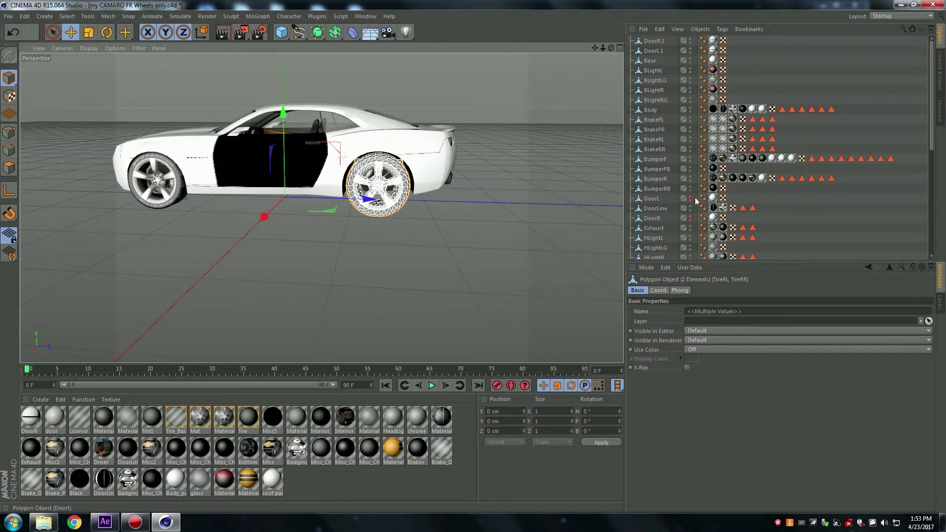
scroll(830, 201, "down", 6)
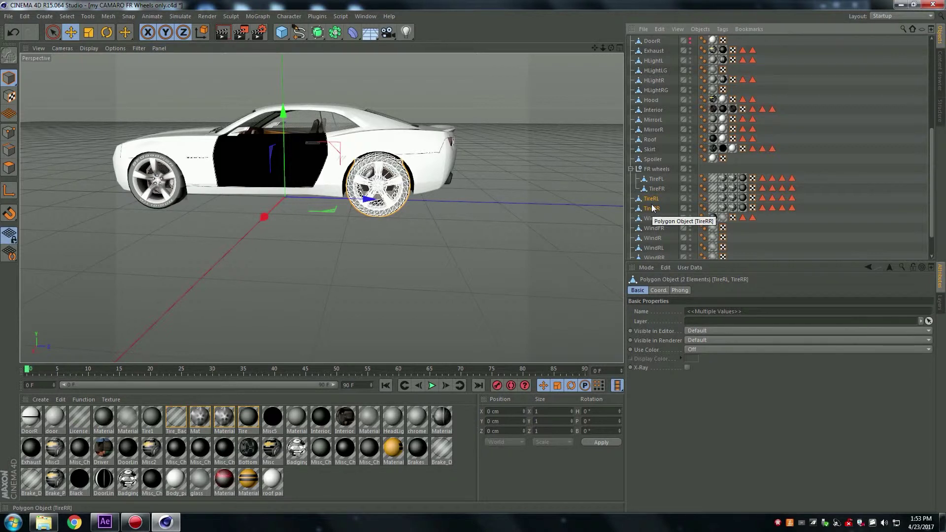
key("alt+g")
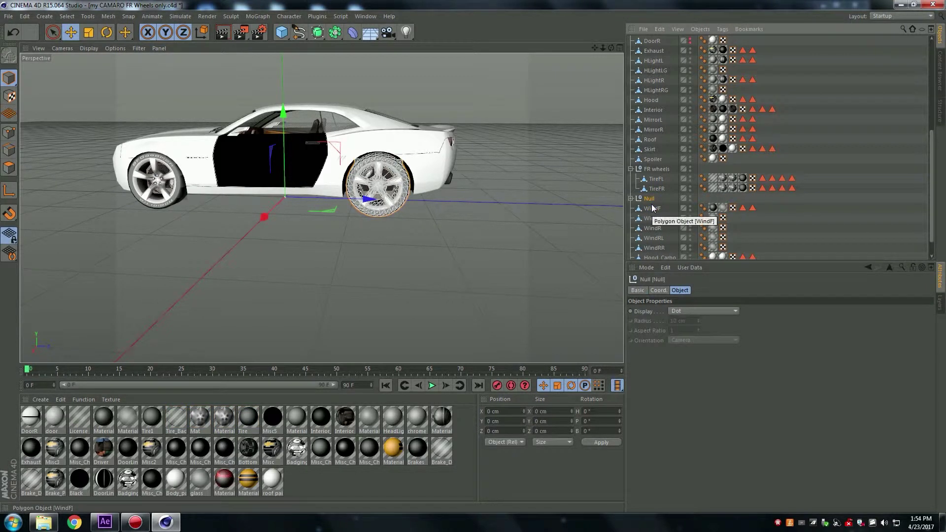
double_click(649, 199)
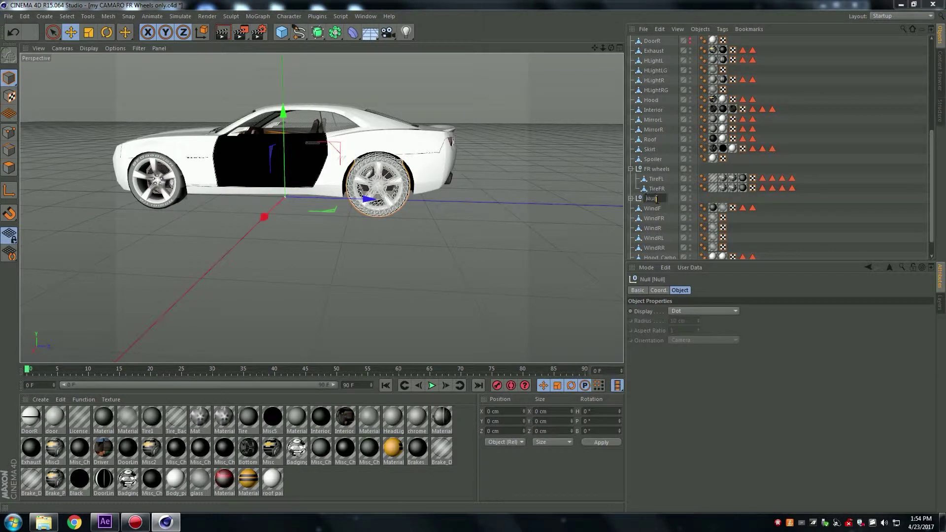
type("BK wheels")
key("Return")
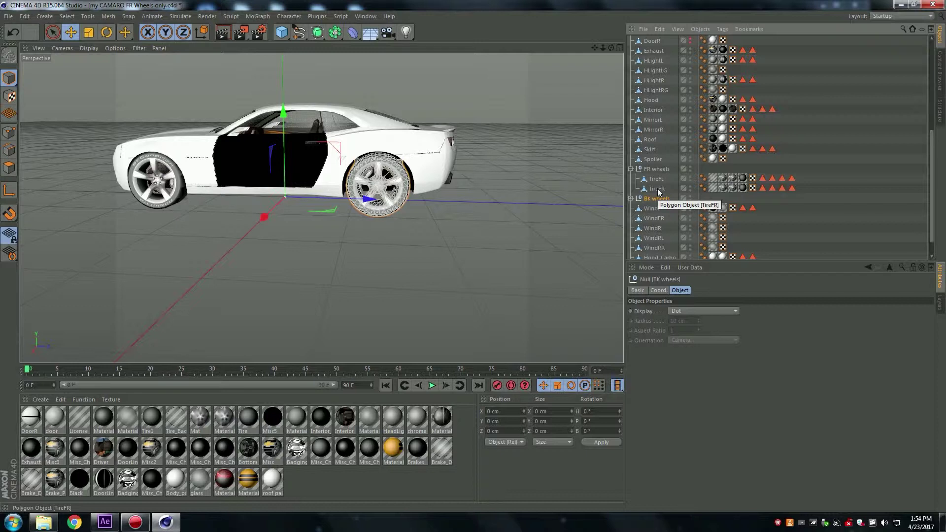
Delete the FR wheels group and all other car parts, from DoorR.1 to LicenseR, except the BK wheels group
left_click(631, 169)
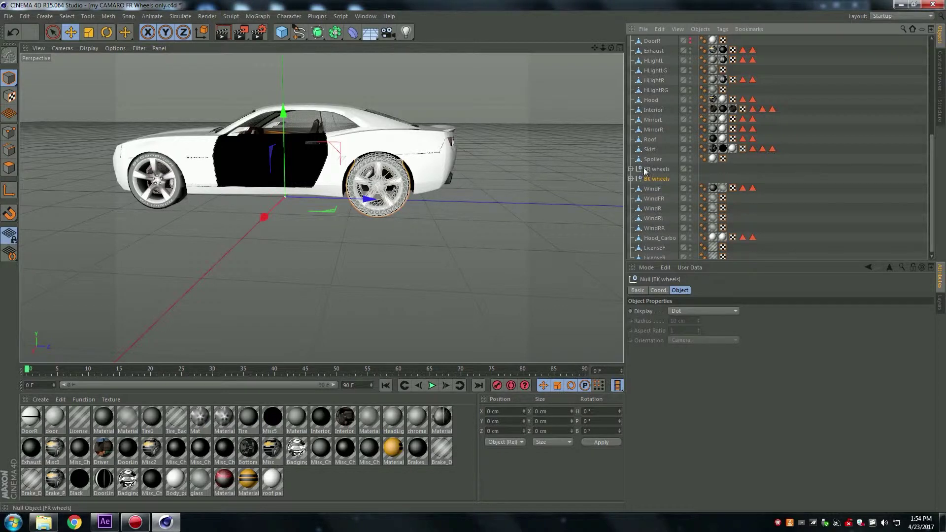
left_click(645, 170)
scroll(650, 69, "up", 5)
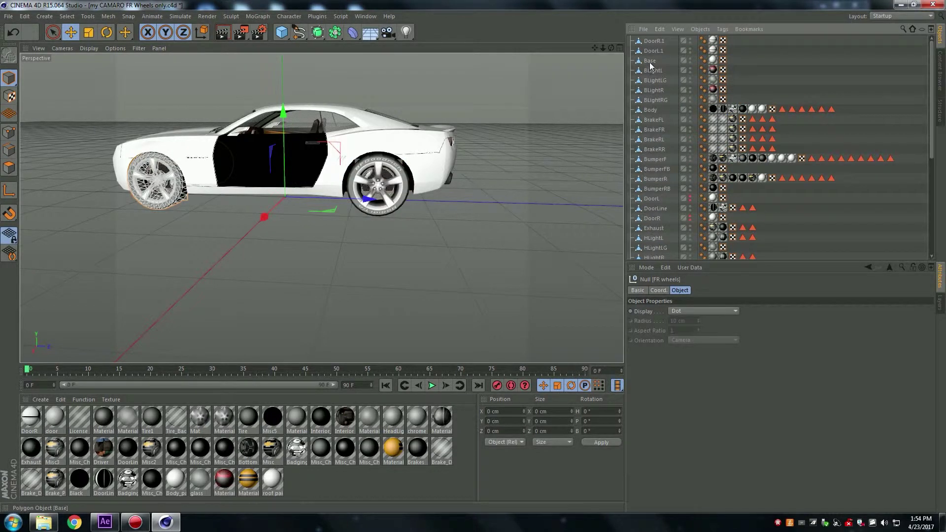
key("ctrl+a")
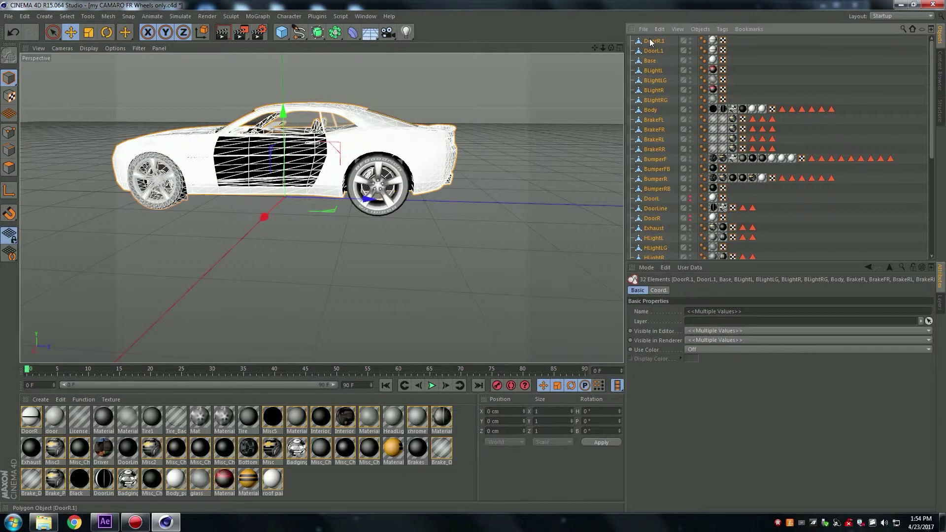
key("Delete")
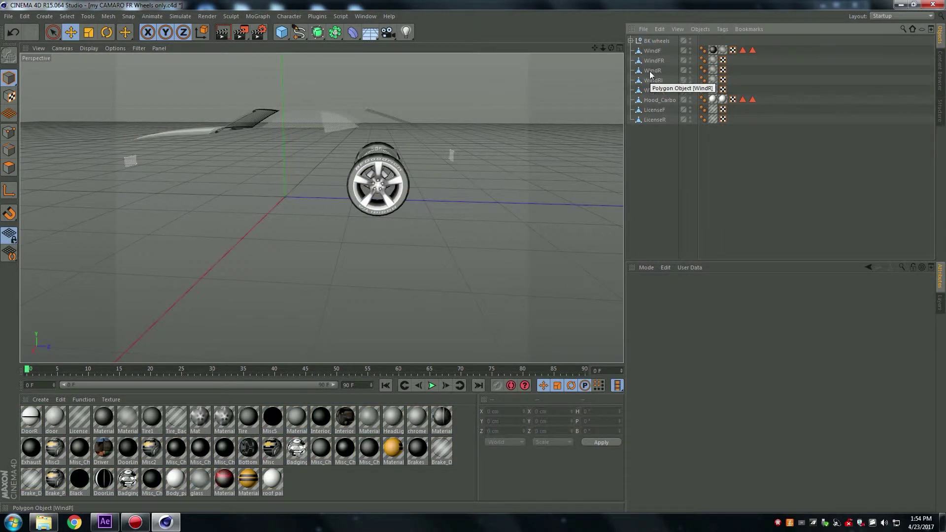
left_click(651, 51)
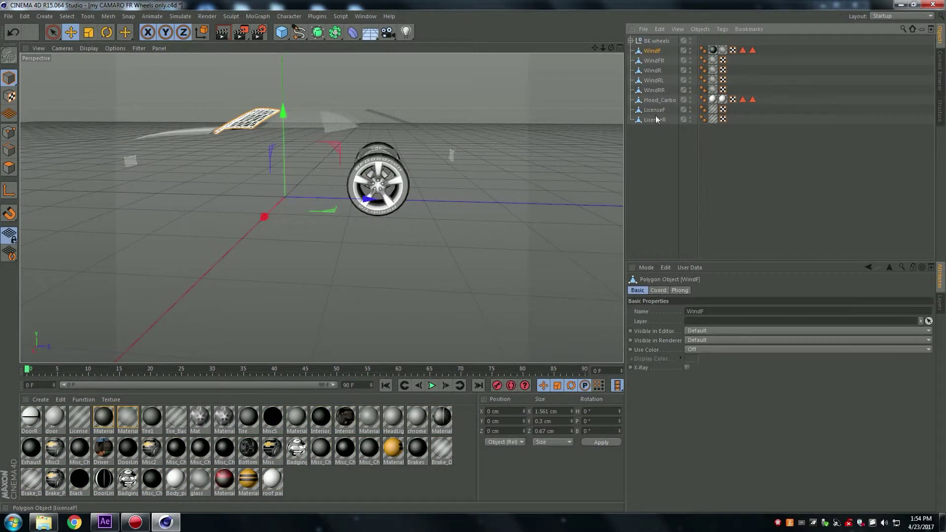
left_click(655, 120, "shift")
key("Delete")
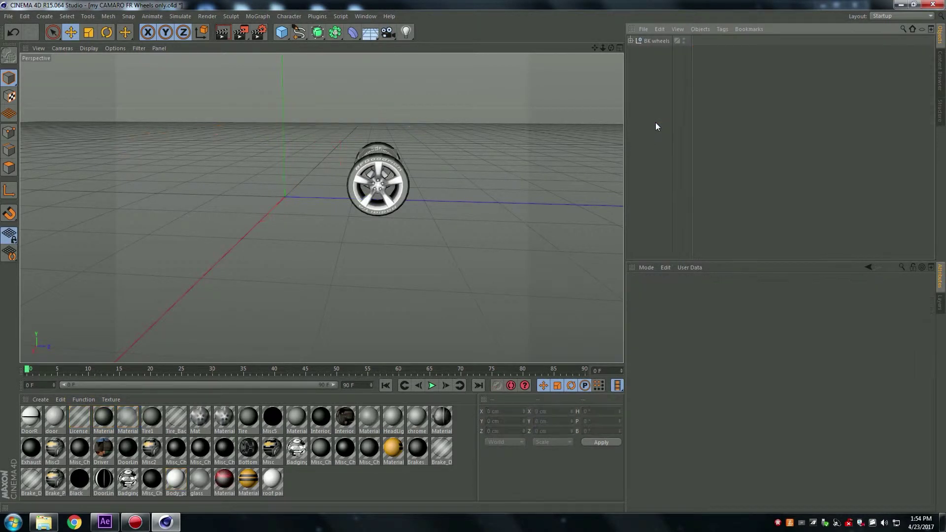
Expand the BK wheels group and select TireRL's four texture tags to mark the materials in use
left_click(652, 41)
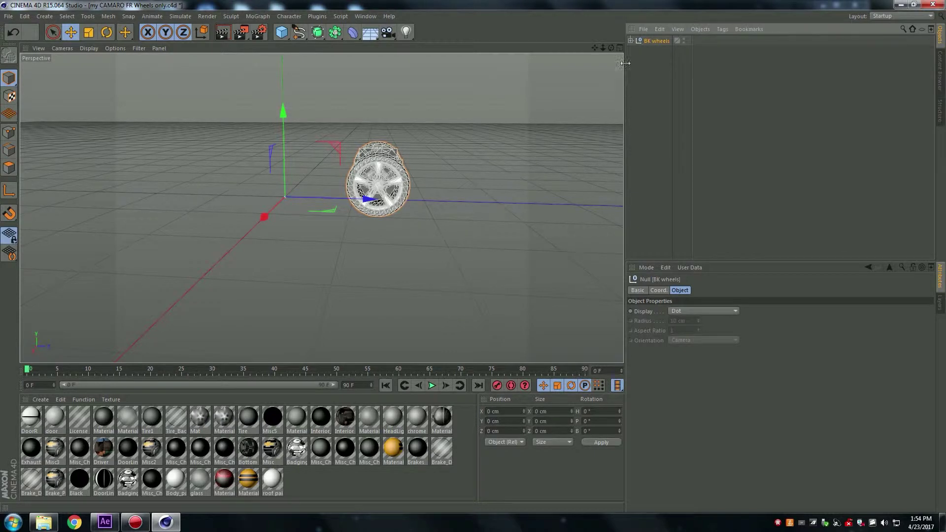
left_click(630, 40)
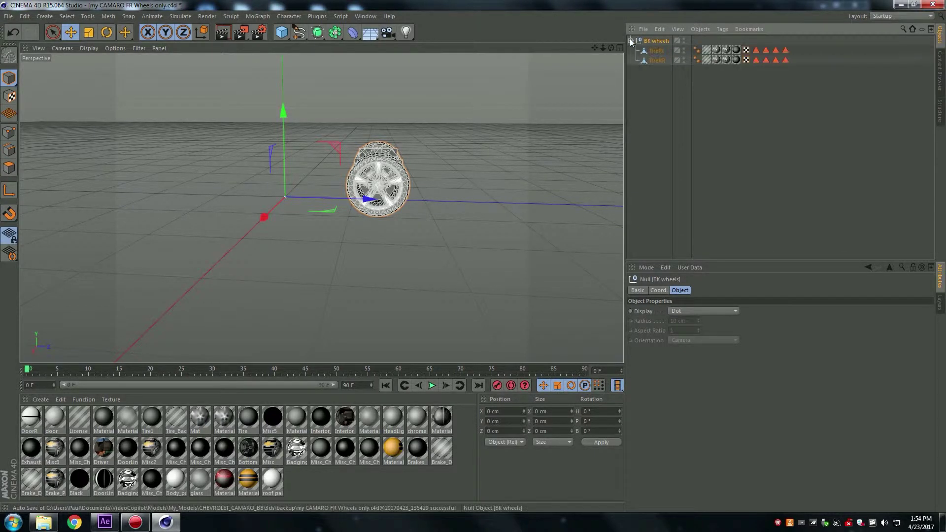
left_click(707, 50)
left_click(717, 51, "ctrl")
left_click(726, 51, "ctrl")
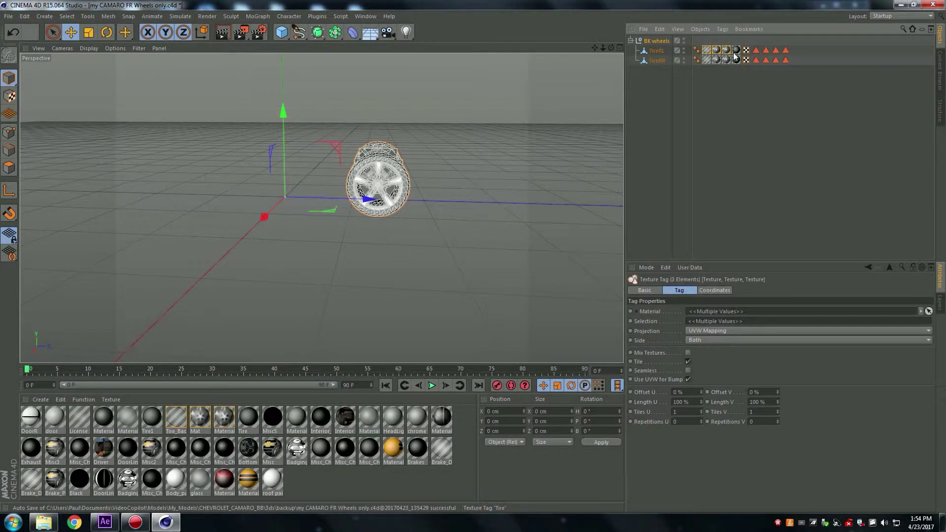
left_click(736, 51, "ctrl")
Delete all unused materials, keeping only the four wheel materials marked as in use
left_click_drag(312, 495, 32, 446)
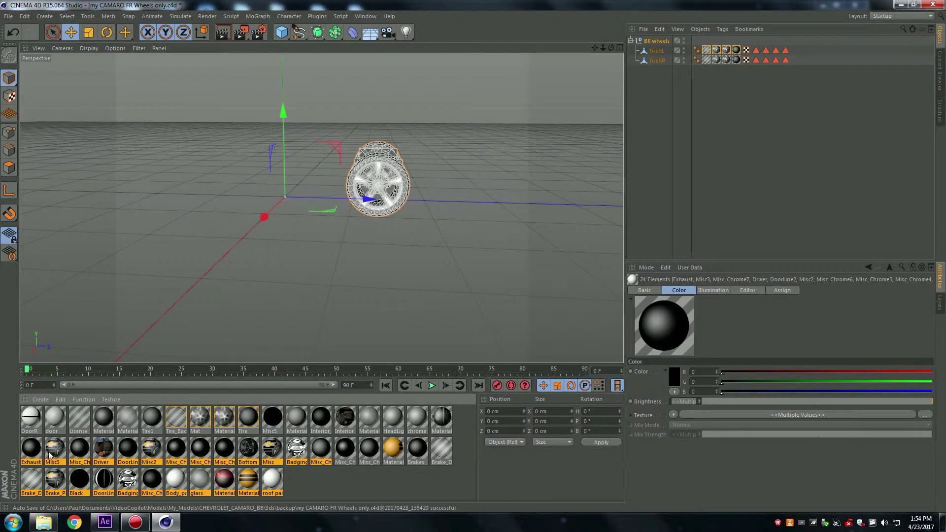
key("Delete")
left_click_drag(156, 472, 77, 447)
key("Delete")
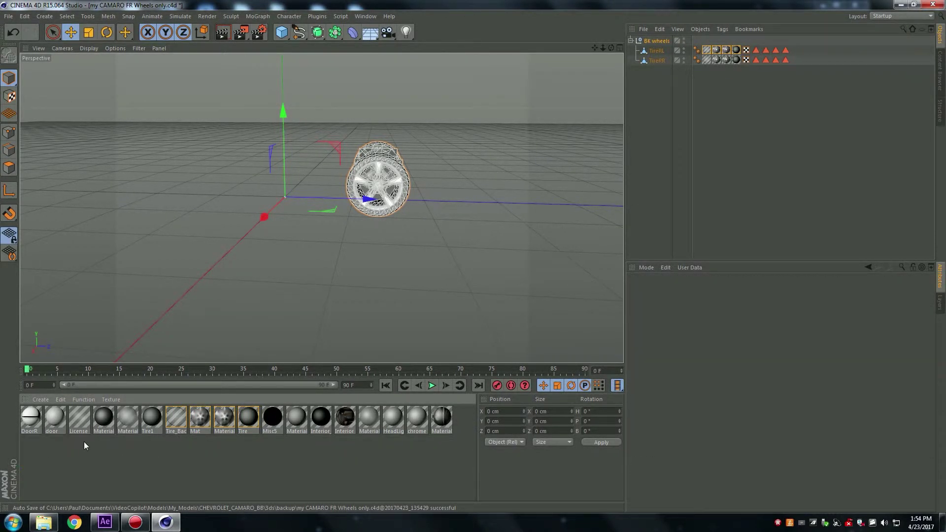
left_click_drag(145, 446, 20, 405)
key("Delete")
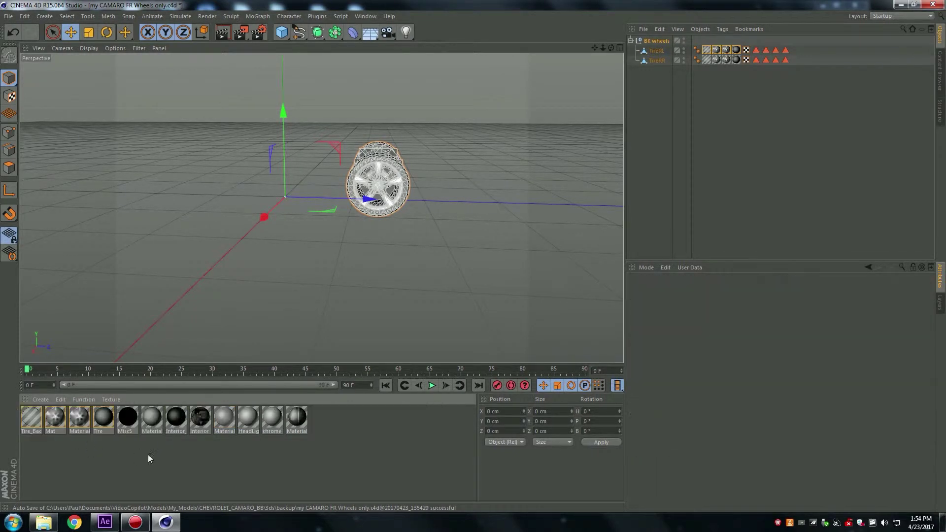
left_click_drag(127, 439, 301, 419)
key("Delete")
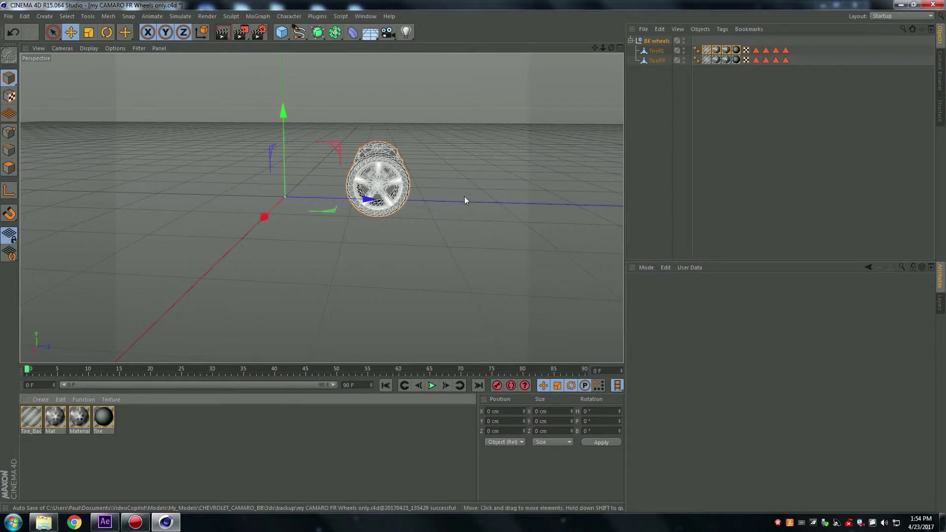
scroll(464, 196, "down", 2)
left_click_drag(612, 47, 387, 148)
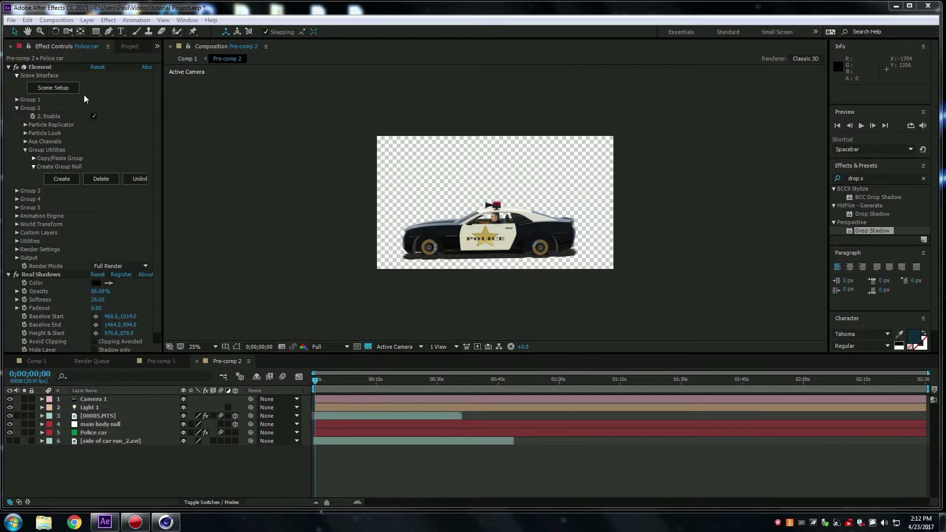
In the Police car's Element scene, import the my CAMARO FR Wheels model from the 3ds folder with Model Center alignment
left_click(64, 88)
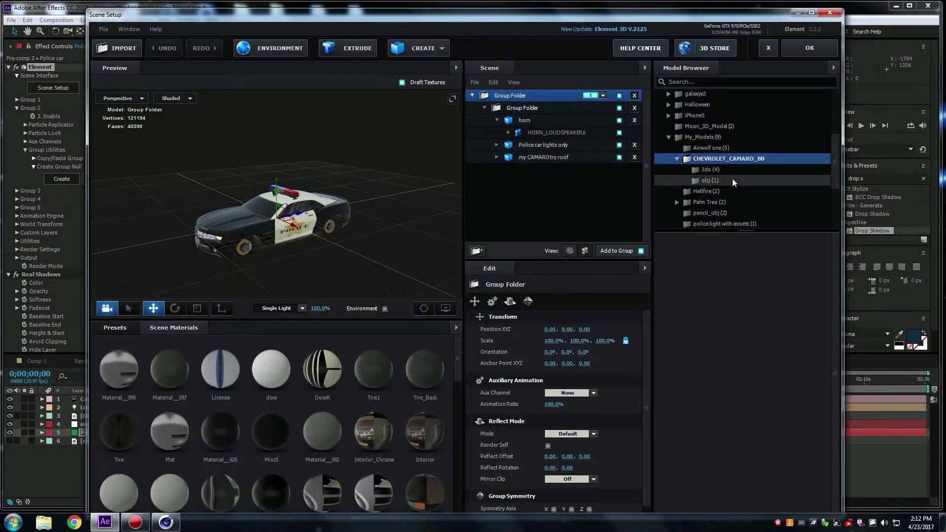
left_click(710, 169)
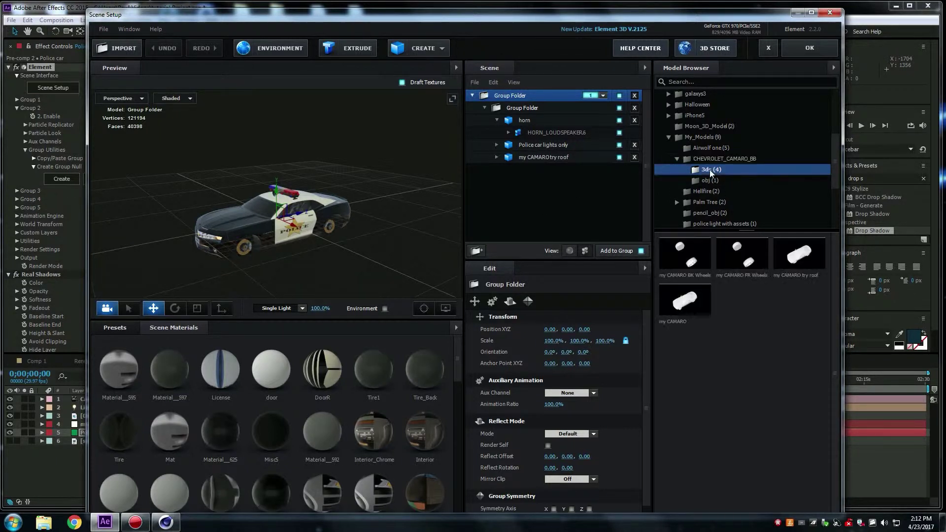
double_click(727, 263)
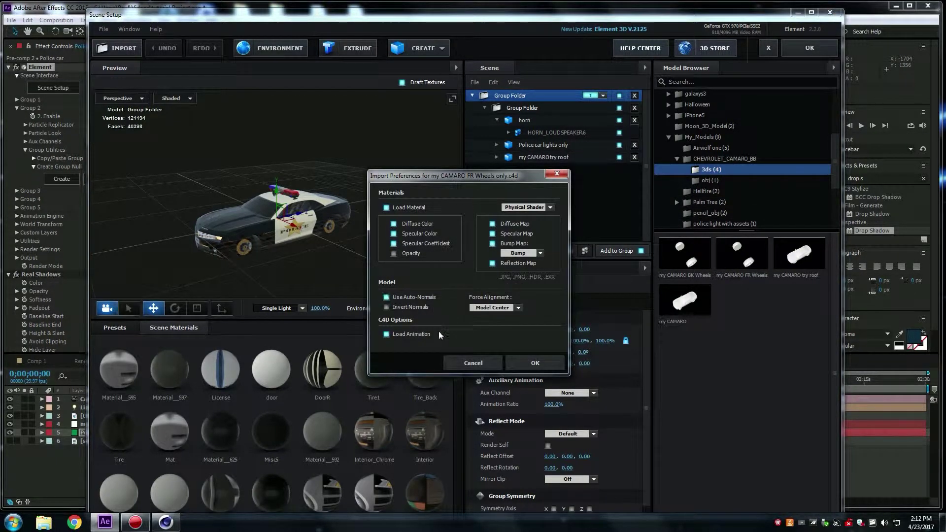
left_click(535, 363)
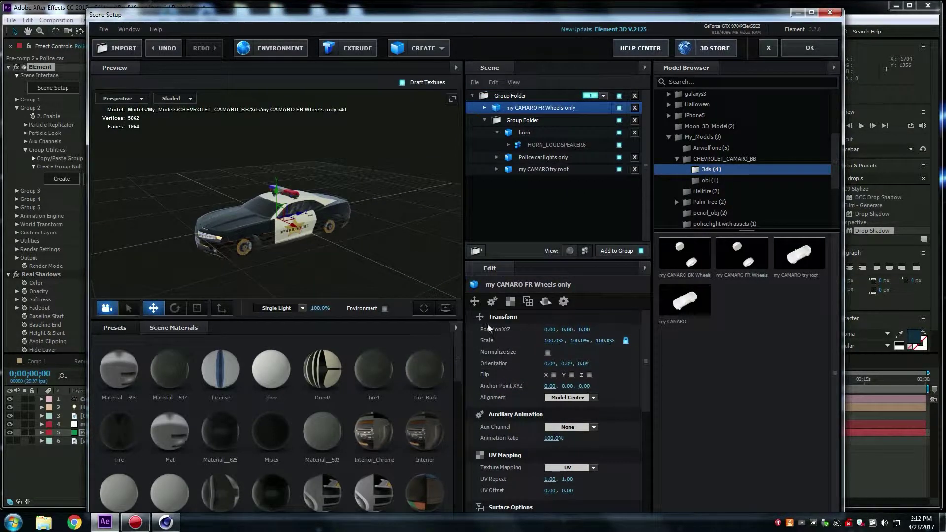
Normalize the size of the FR wheels model and scale it uniformly to 44.5%
left_click(548, 352)
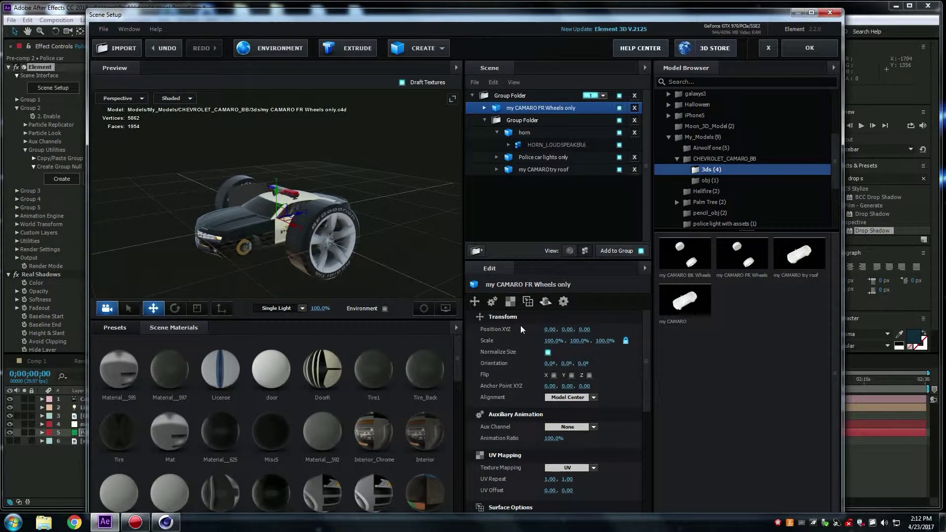
left_click_drag(550, 341, 512, 377)
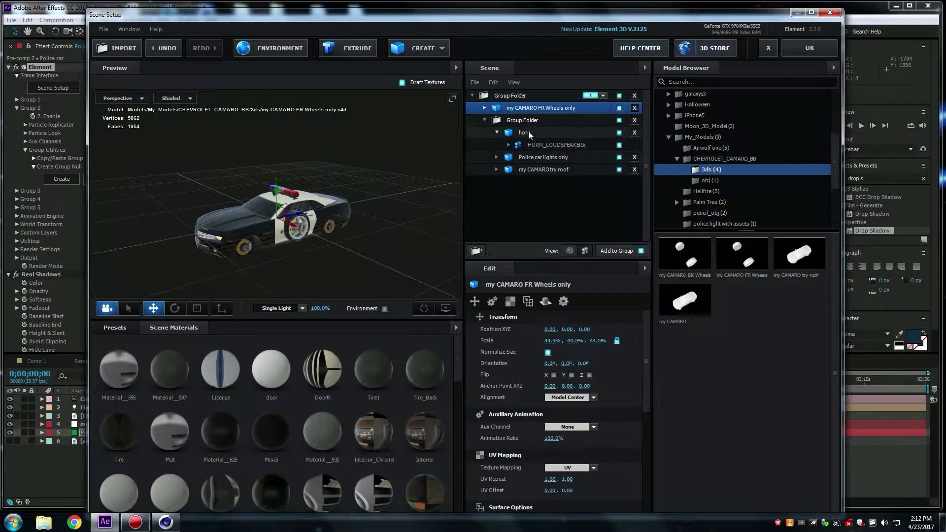
Take the FR wheels model out of the group folder, assign it to group 2 and accept the scene
left_click_drag(544, 107, 544, 199)
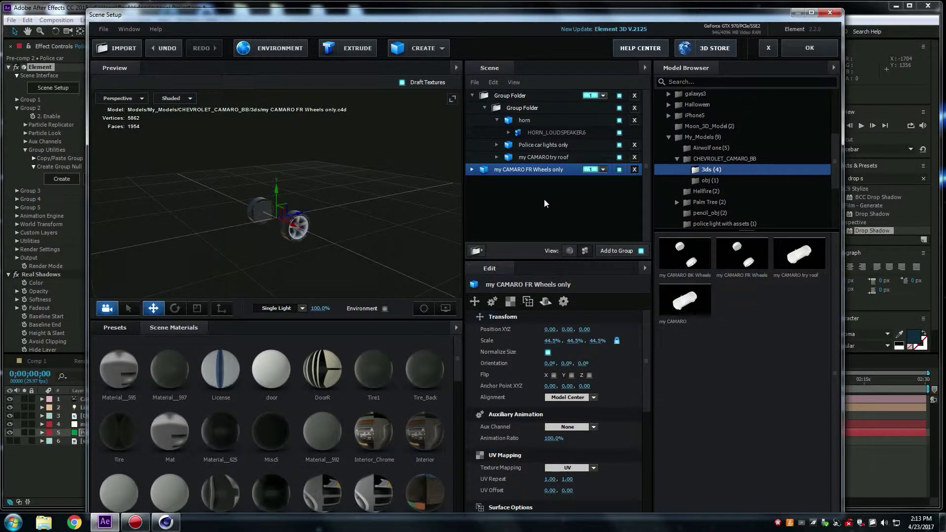
left_click(602, 169)
left_click(606, 183)
left_click(794, 53)
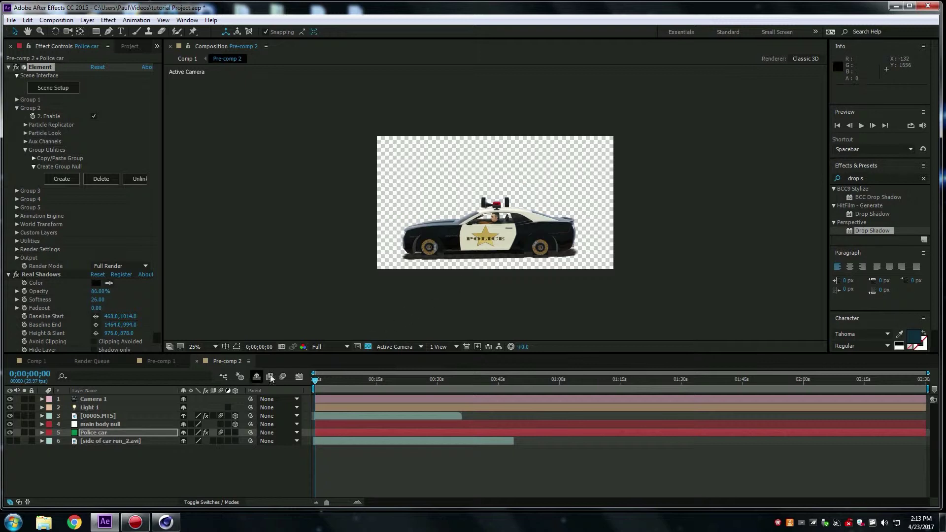
left_click(115, 424)
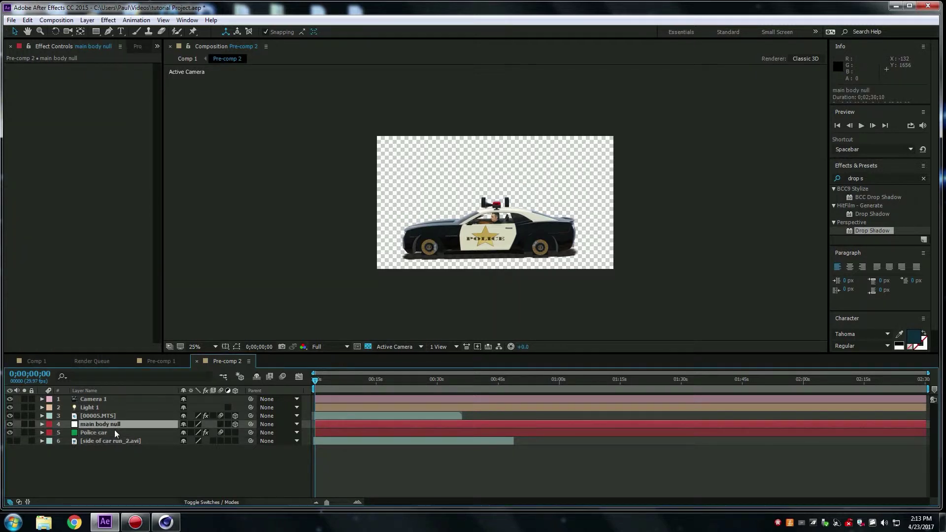
left_click(42, 424)
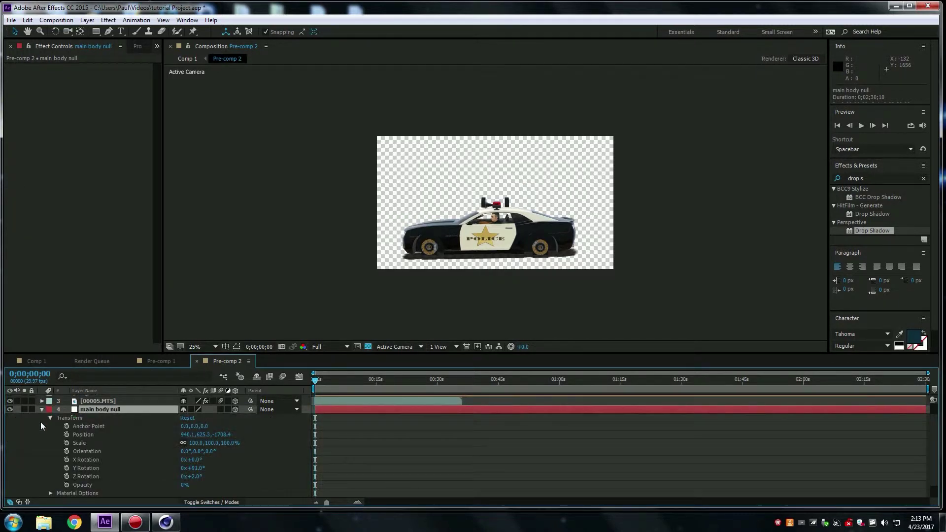
left_click(41, 410)
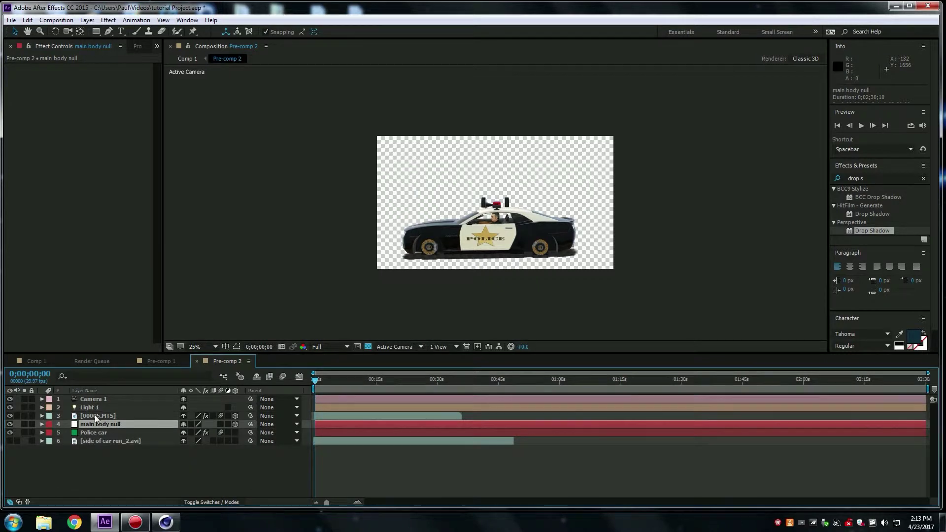
Create a group null for Group 2 in the Police car layer's Element effect
left_click(96, 431)
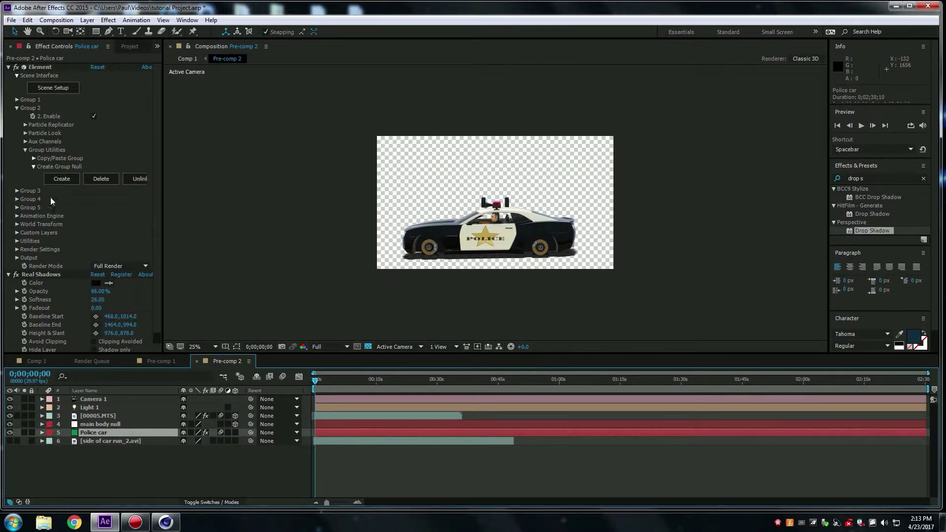
left_click(16, 106)
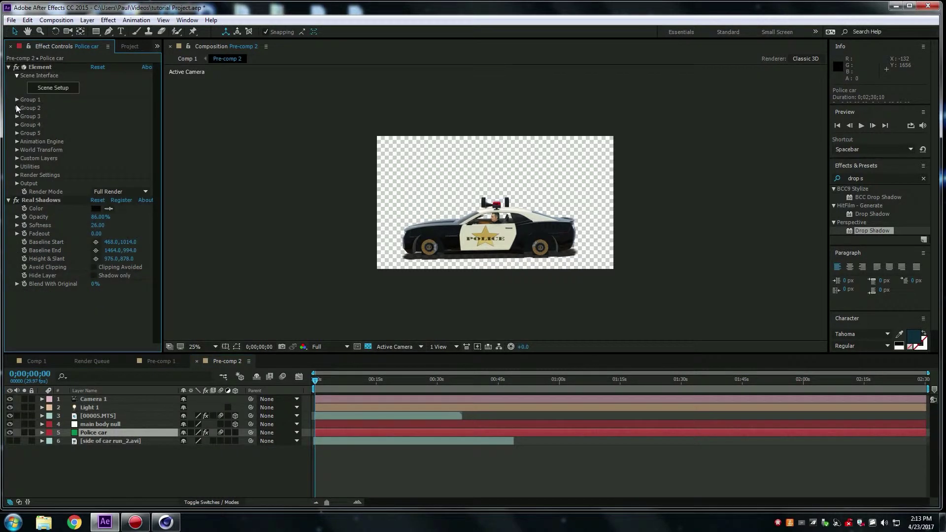
left_click(16, 108)
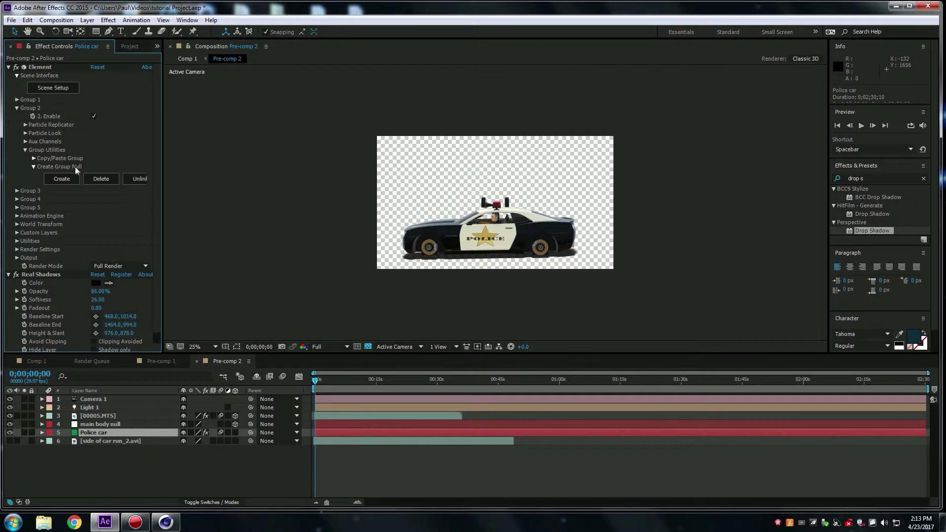
left_click(64, 179)
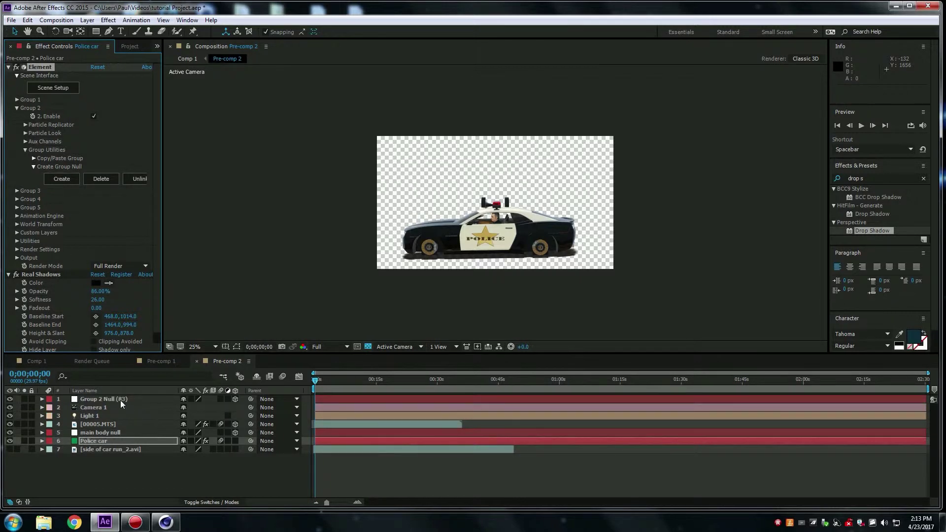
Rename the new Group 2 null layer "Fr wheels Null"
right_click(117, 398)
left_click(147, 389)
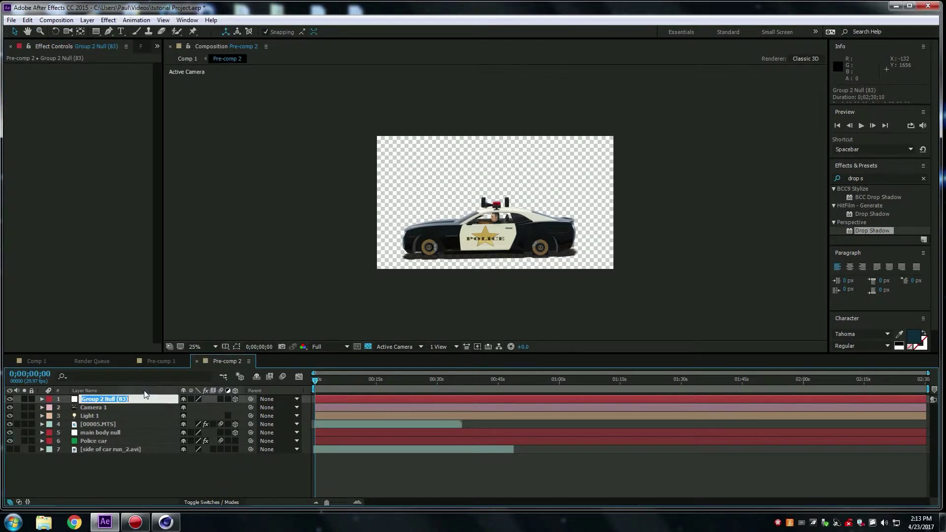
type("Fr wheels Null")
left_click(189, 469)
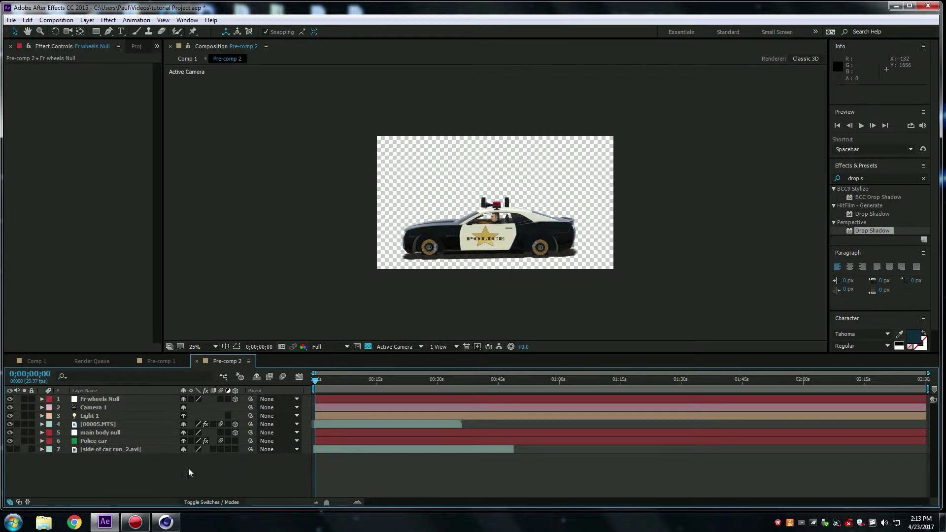
Copy the Position, Y Rotation and Z Rotation properties of the main body null
left_click(124, 397)
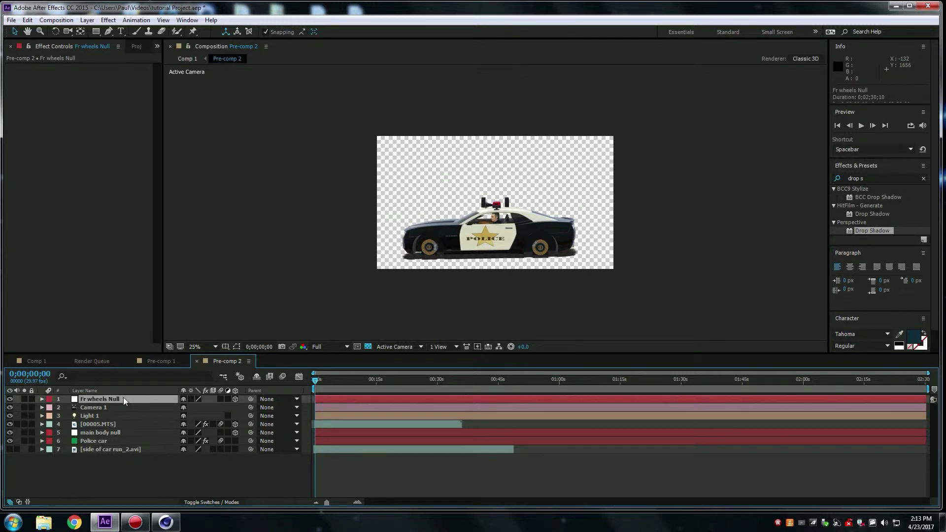
left_click(108, 431)
left_click(42, 432)
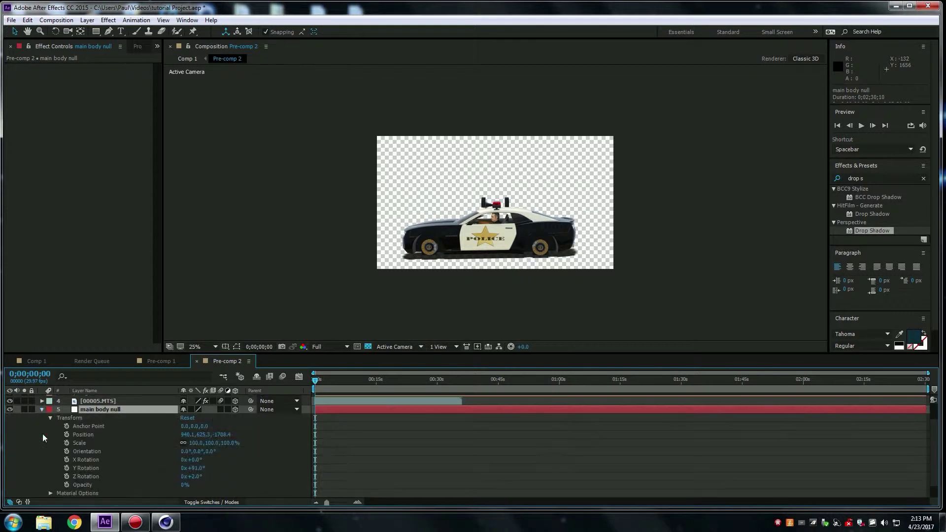
left_click(85, 434)
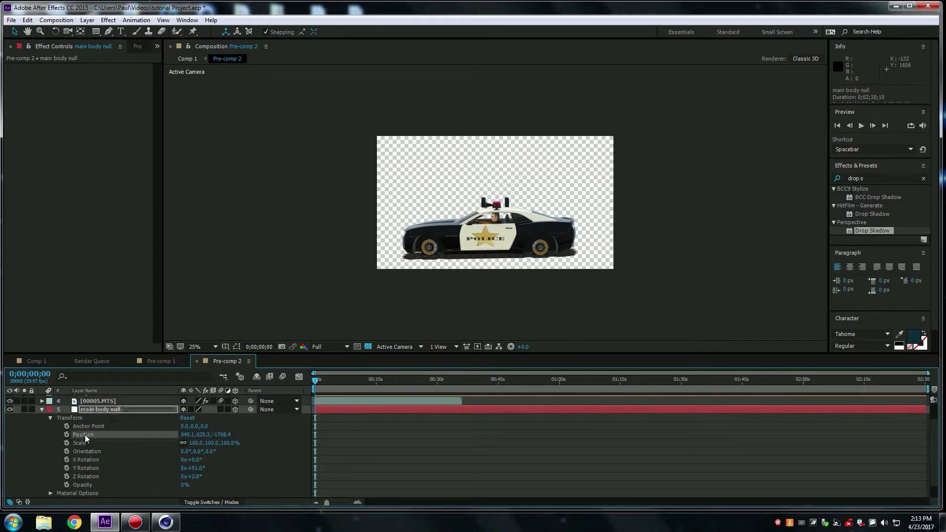
left_click(89, 468, "shift")
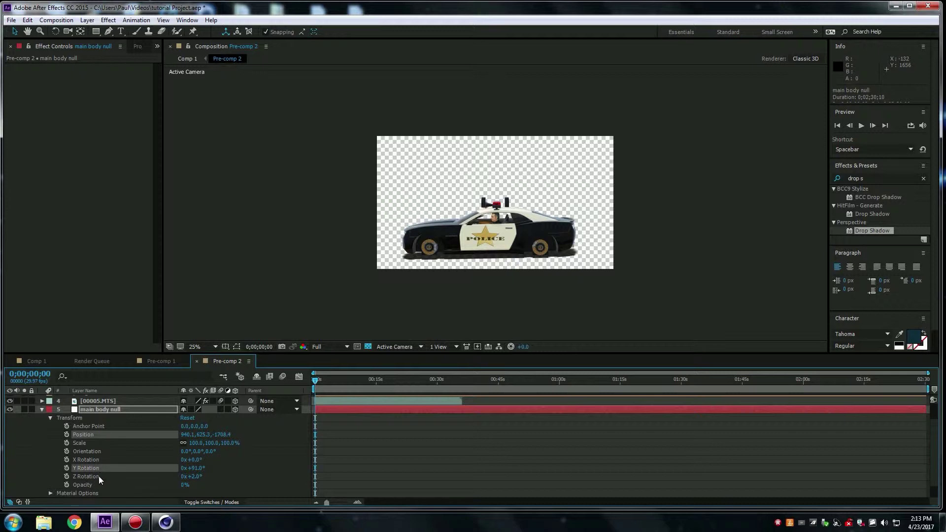
left_click(92, 476, "shift")
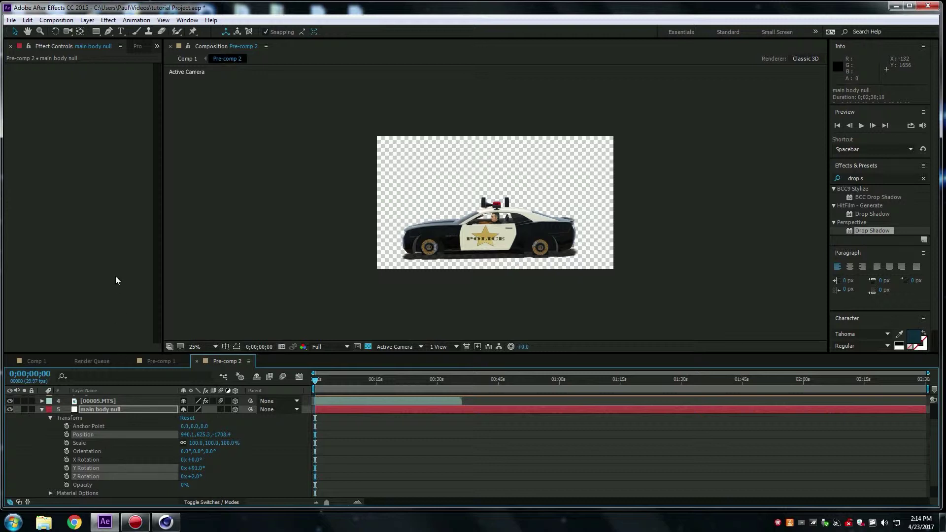
left_click(28, 20)
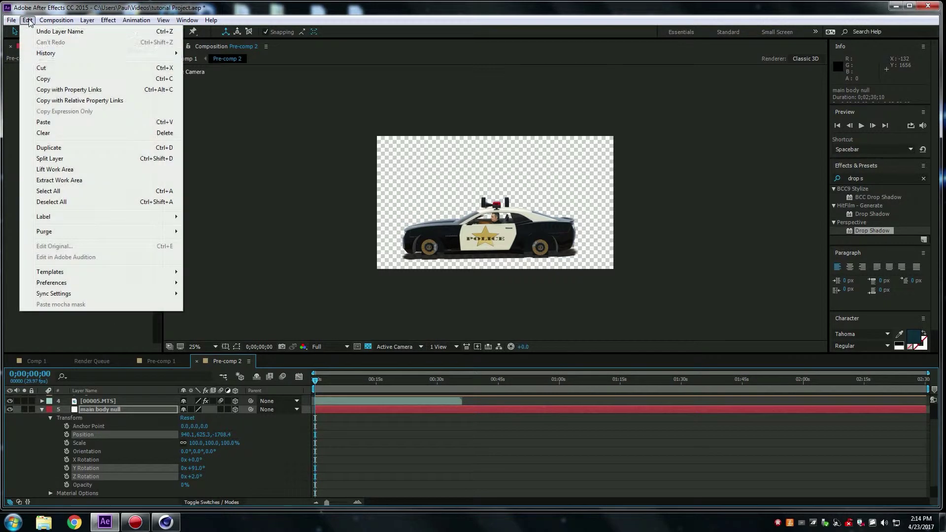
left_click(39, 80)
Paste the copied Position, Y Rotation and Z Rotation onto the Fr wheels Null
left_click(250, 458)
scroll(248, 457, "up", 1)
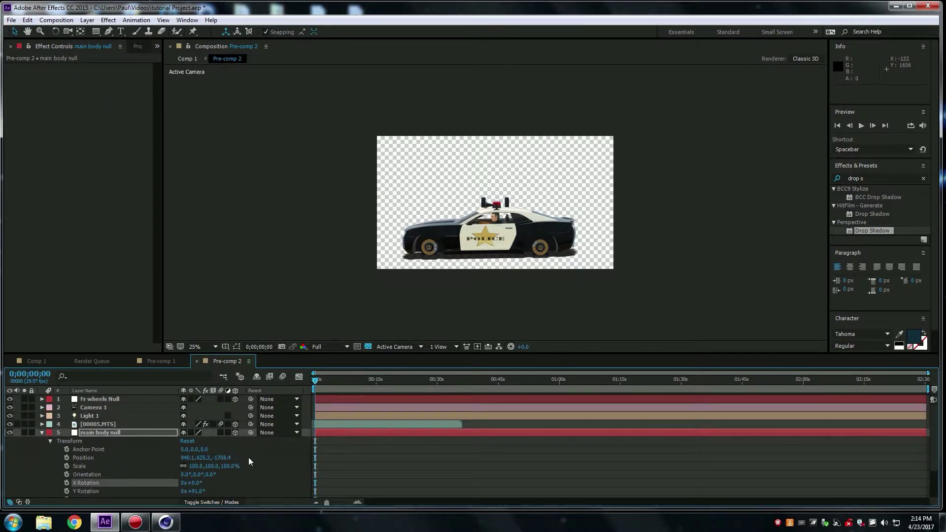
left_click(141, 416)
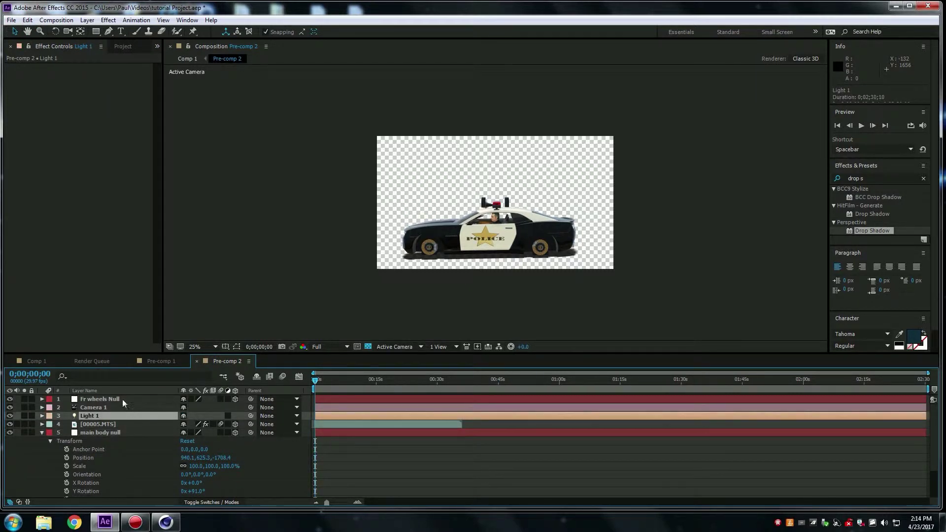
left_click(121, 398)
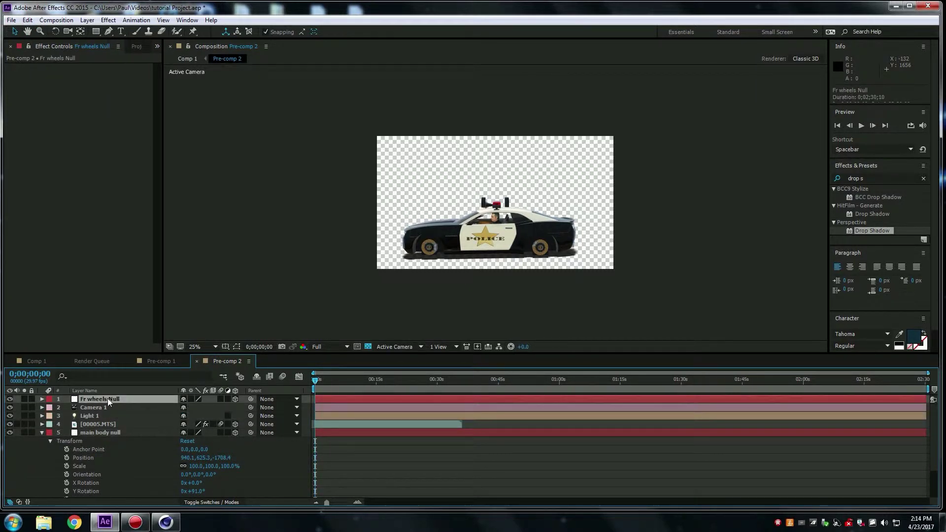
left_click(27, 20)
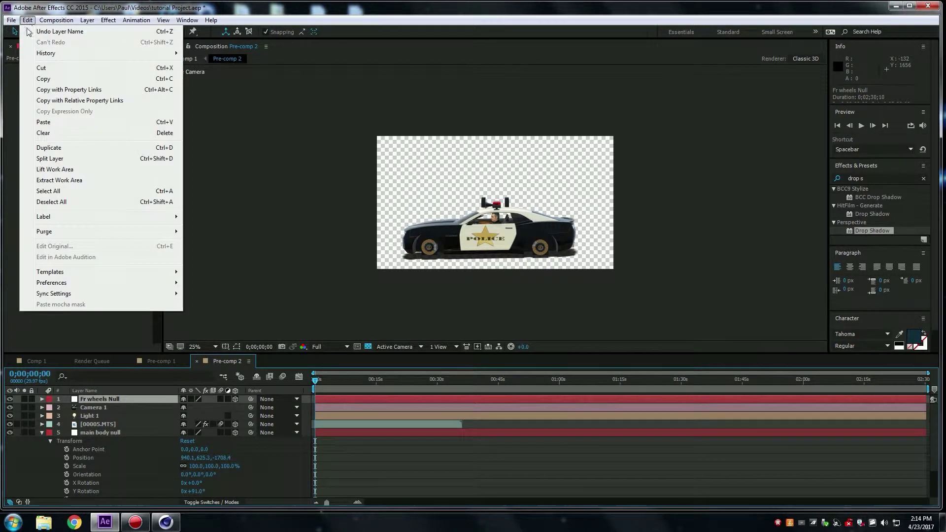
left_click(45, 123)
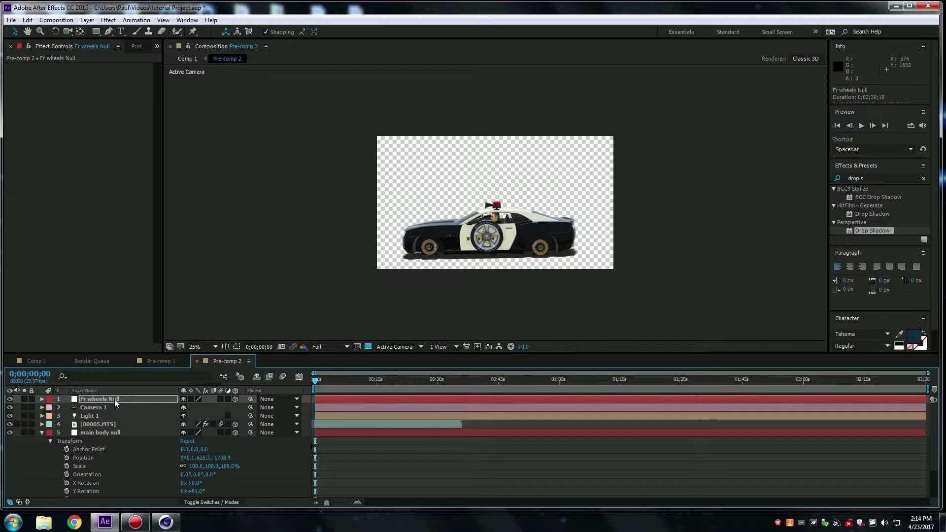
Move the Fr wheels Null over the car's front wheel hub, setting its X position to 779.1 and Y position to 647.3
key("Return")
left_click(42, 399)
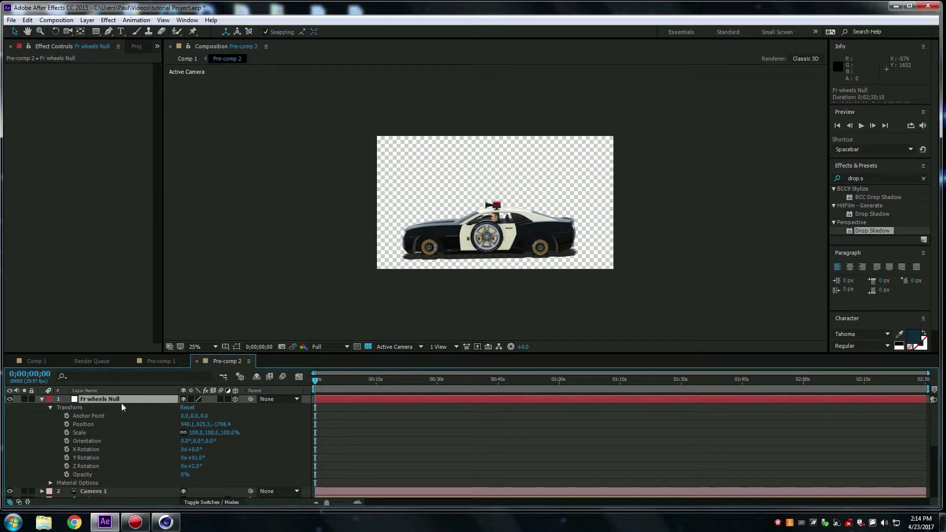
scroll(484, 215, "down", 4)
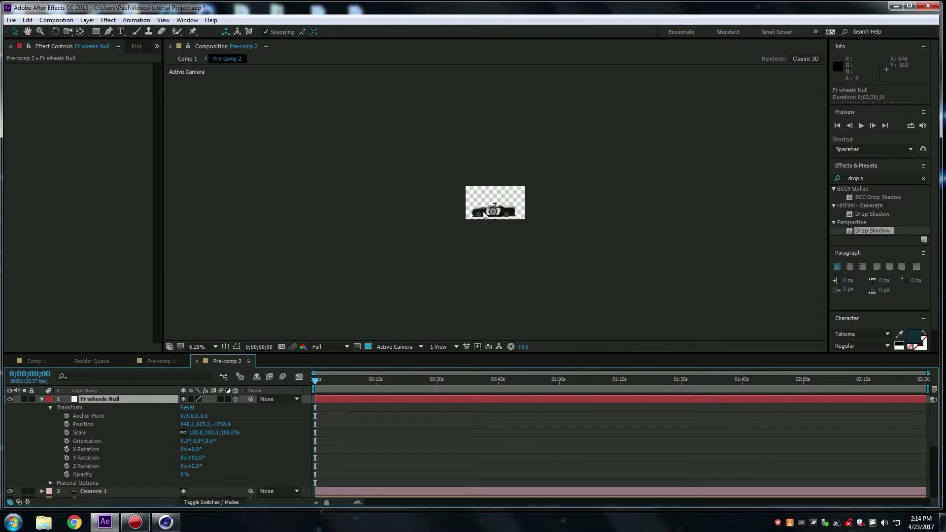
key("slash")
key("comma")
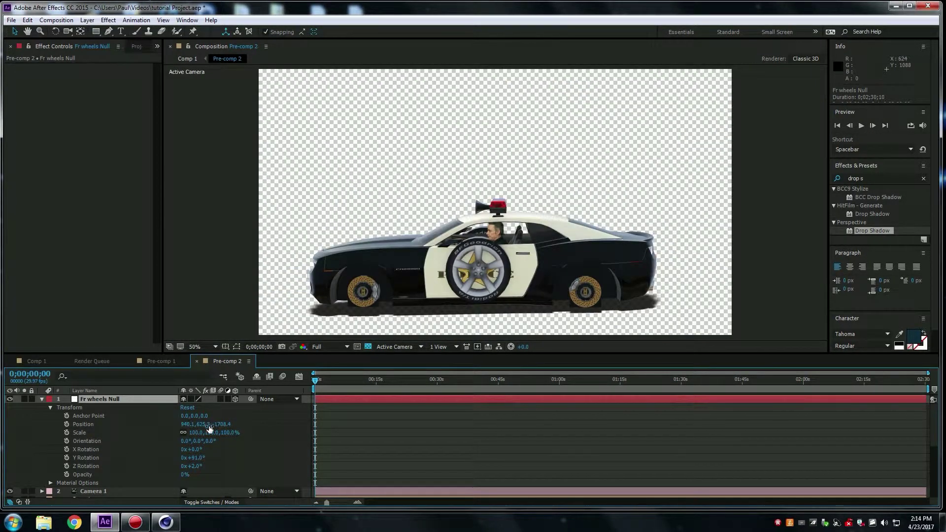
left_click_drag(185, 424, 113, 432)
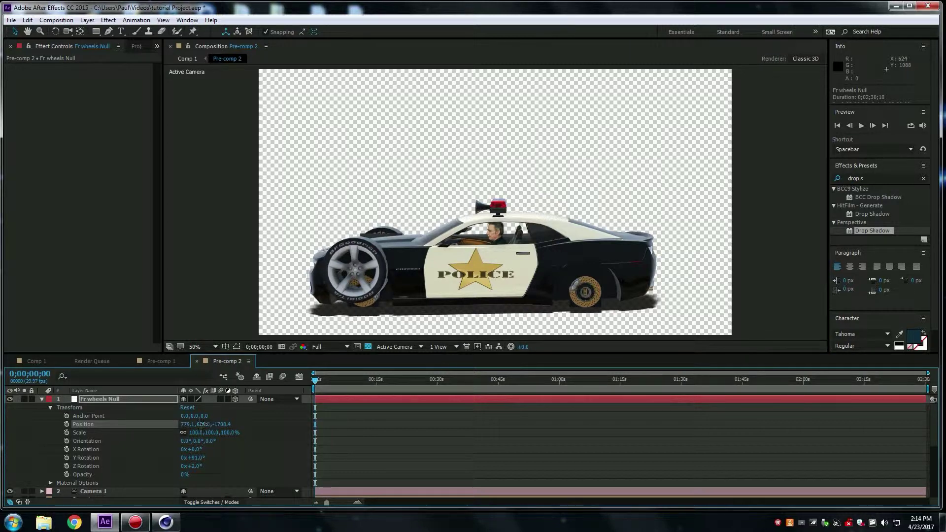
left_click_drag(204, 424, 212, 425)
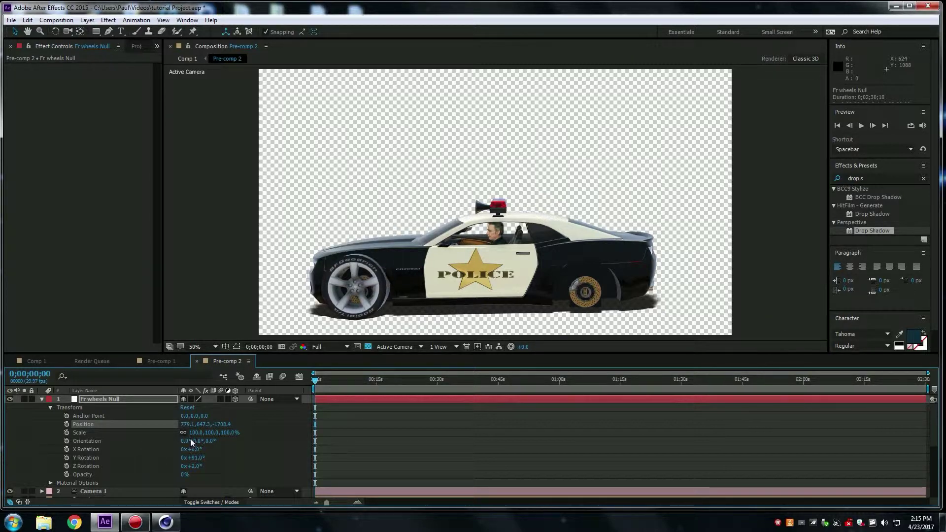
Scale the Fr wheels Null uniformly to 89% to fit the front wheel well, and check the fit up close
left_click_drag(225, 432, 223, 433)
key("period")
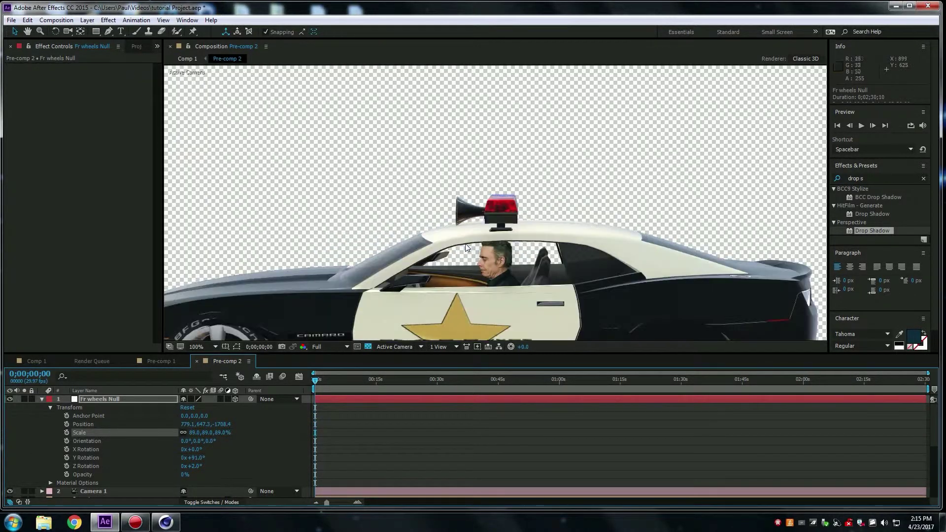
key("h")
left_click_drag(390, 268, 515, 97)
key("v")
left_click(340, 399)
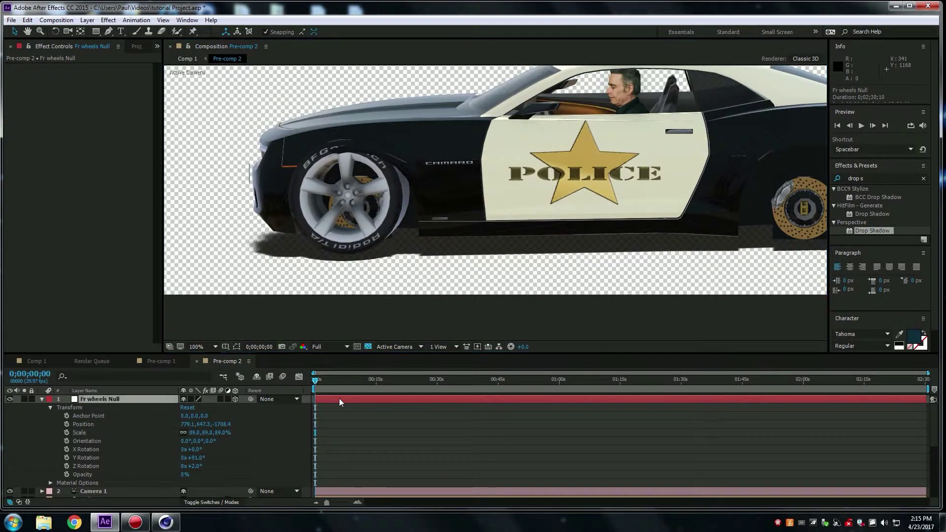
Move the current time to 0;00;01;21 and lower the Fr wheels Null to a Y position of 654.3
left_click(321, 382)
left_click_drag(320, 382, 323, 380)
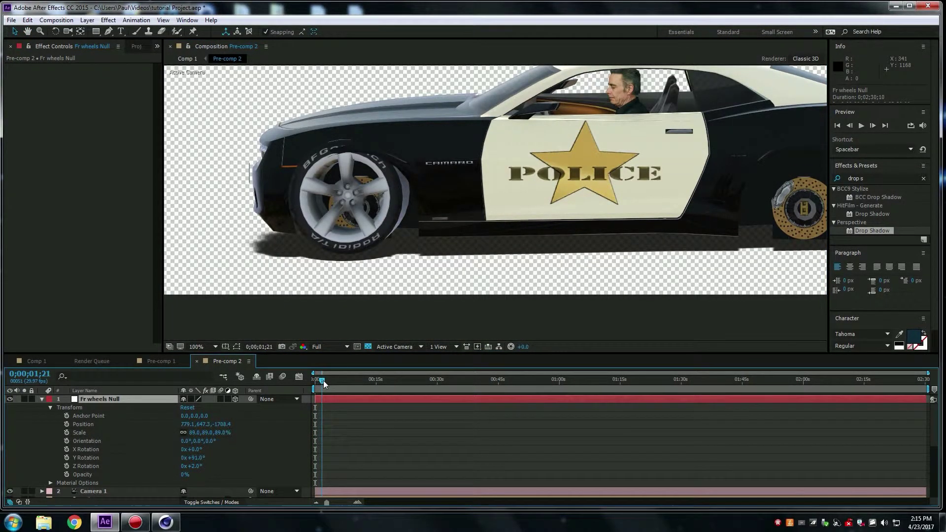
scroll(362, 204, "down", 4)
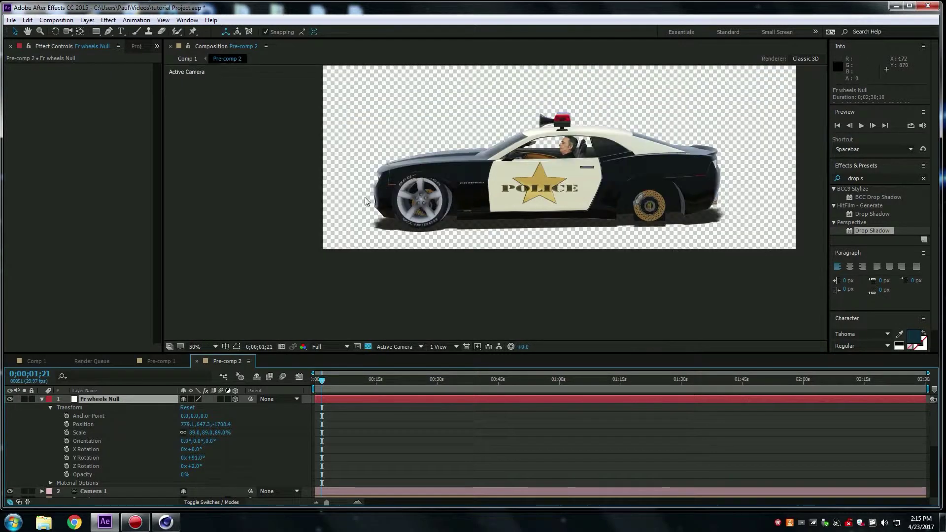
scroll(363, 202, "up", 4)
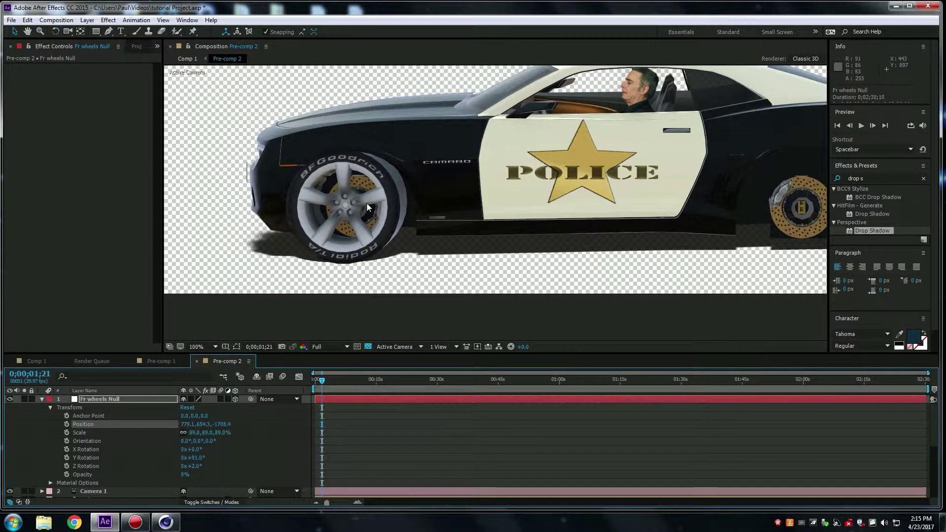
scroll(411, 213, "down", 2)
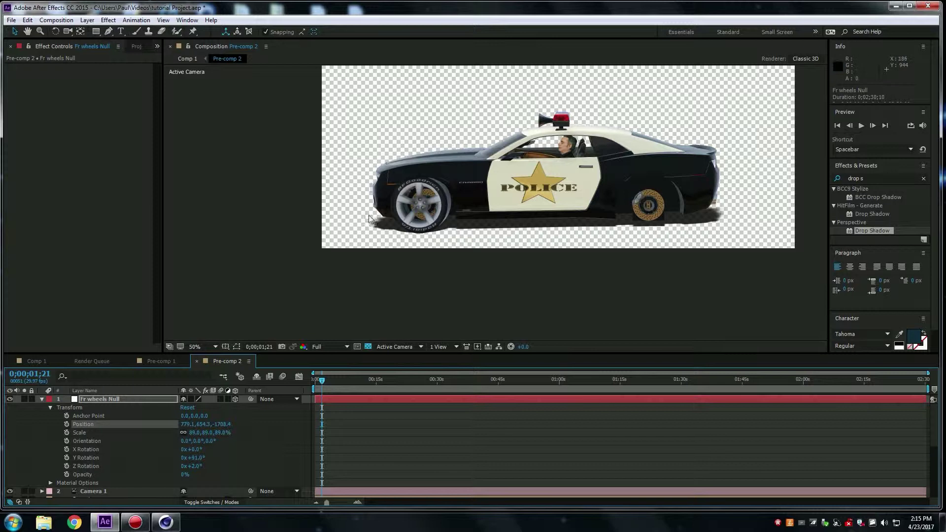
Collapse the Fr wheels Null's properties and parent the layer to the main body null
left_click(42, 399)
left_click(42, 433)
left_click(42, 433)
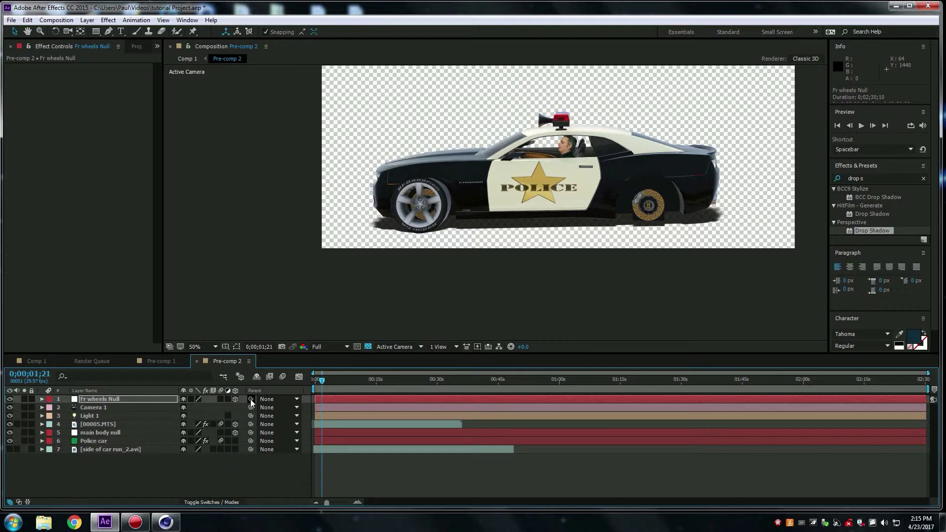
left_click_drag(235, 400, 127, 433)
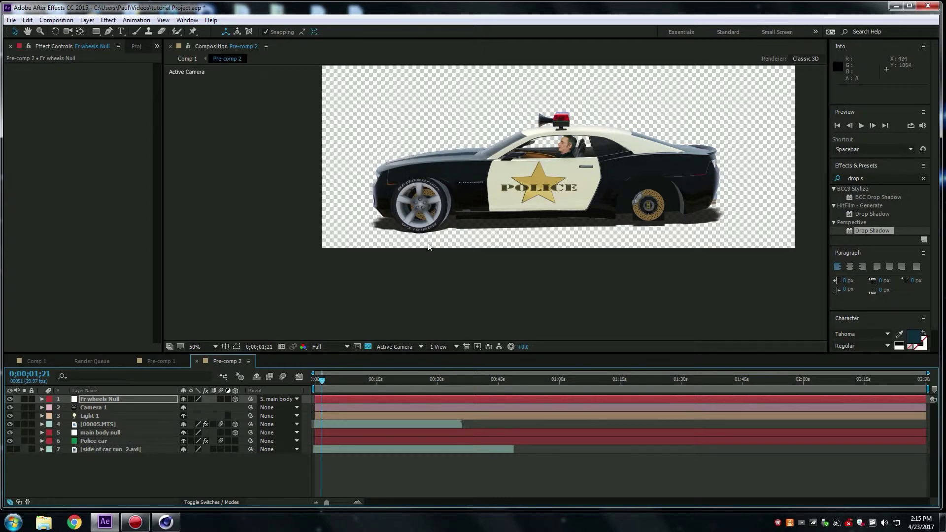
Shift the Fr wheels Null along its Z and Y axes to position 3.8, 30.9, -155.0, centring the wheel in the front wheel well
key("period")
key("period")
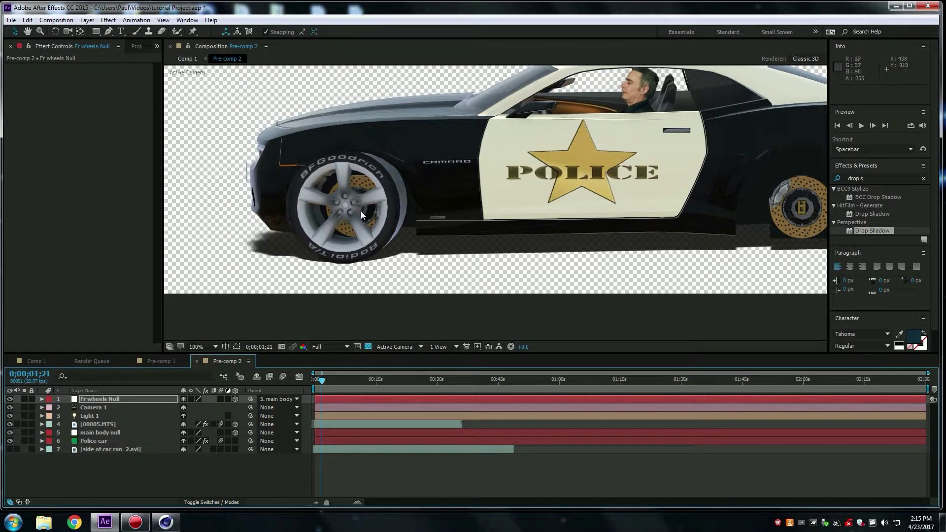
left_click(337, 398)
key("comma")
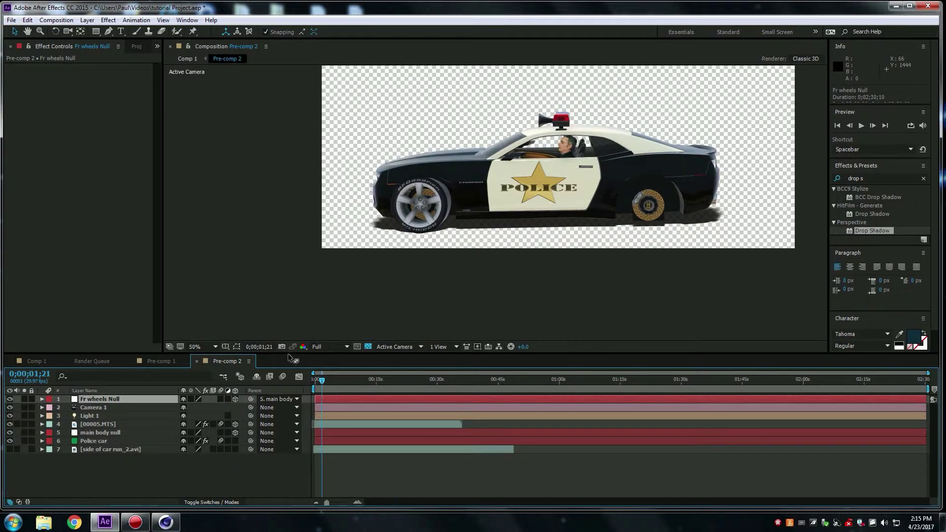
left_click(236, 346)
key("period")
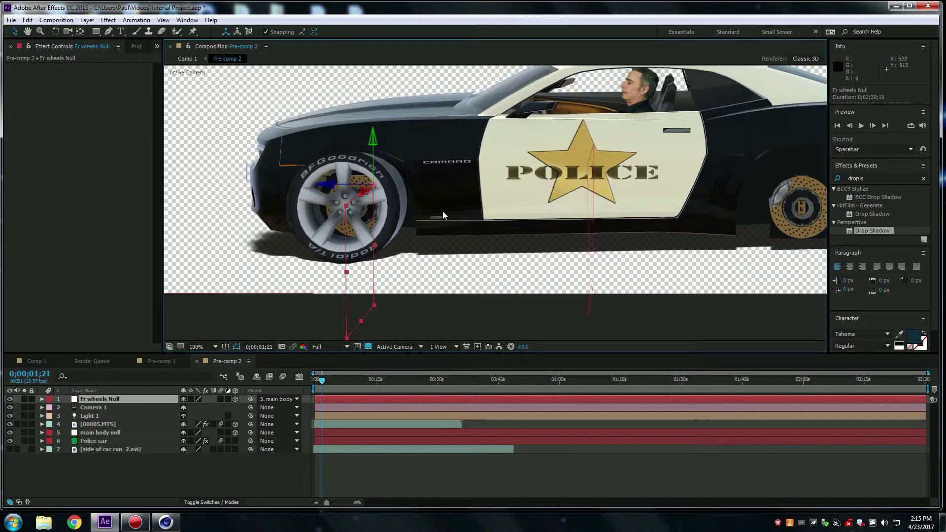
left_click_drag(329, 183, 334, 184)
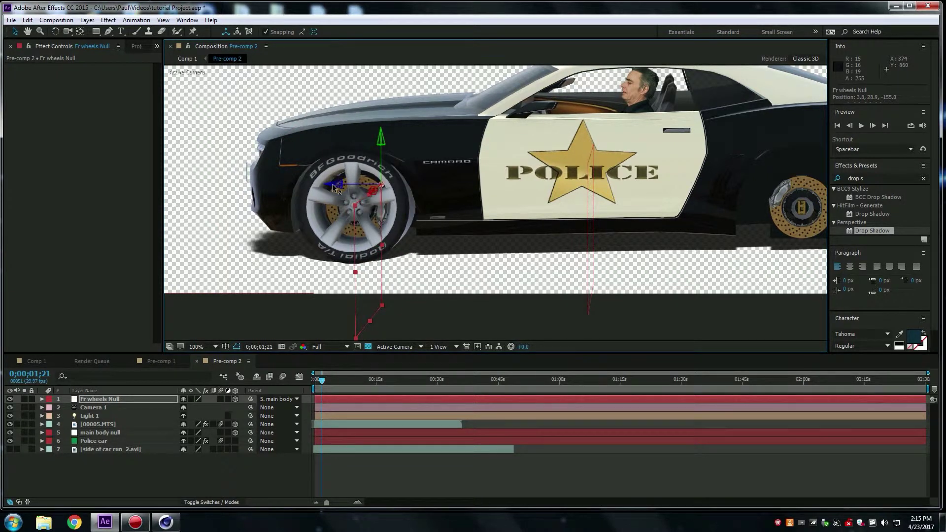
left_click_drag(383, 137, 383, 139)
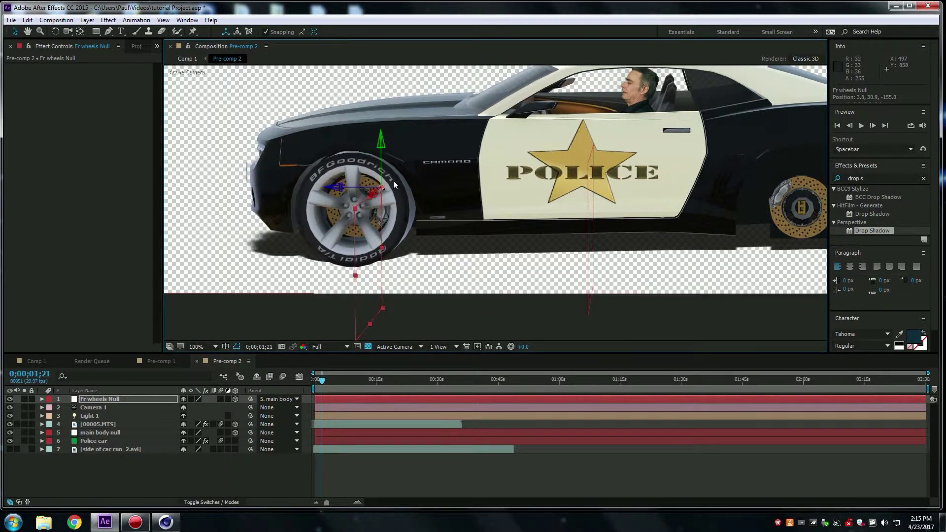
key("comma")
key("comma")
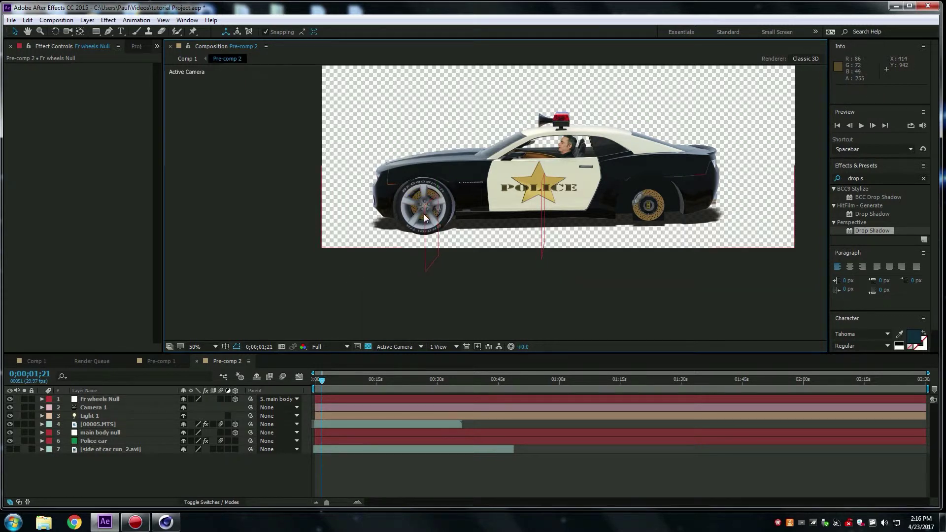
key("comma")
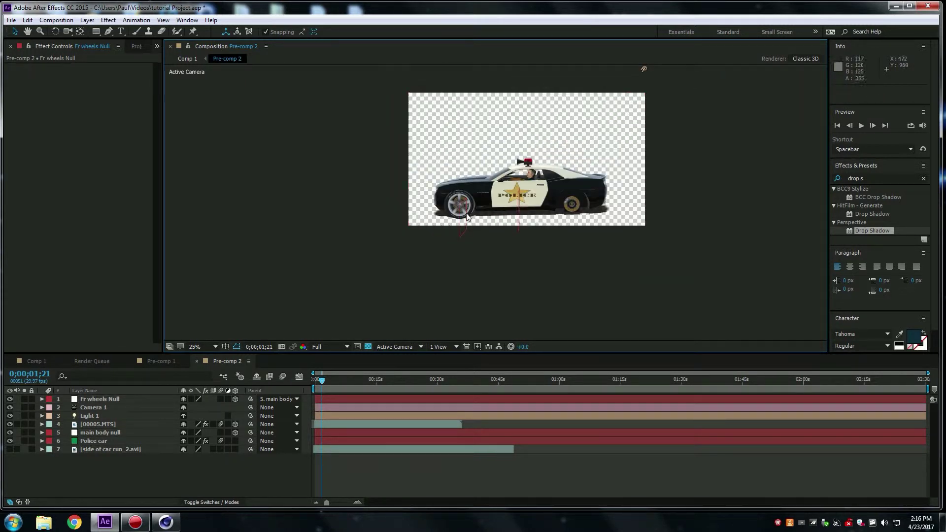
Try a Z Rotation of 36° on the Fr wheels Null and undo the change
left_click(41, 399)
key("period")
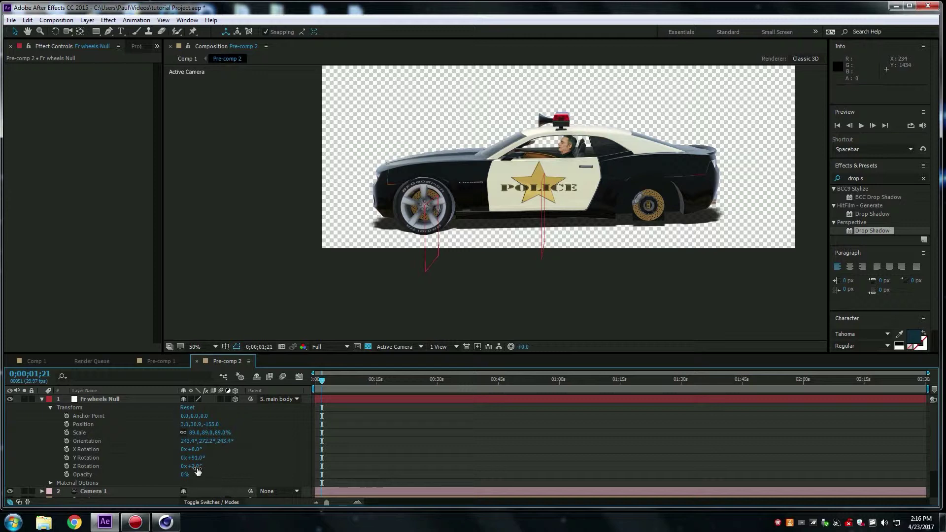
left_click_drag(198, 471, 222, 472)
left_click(27, 20)
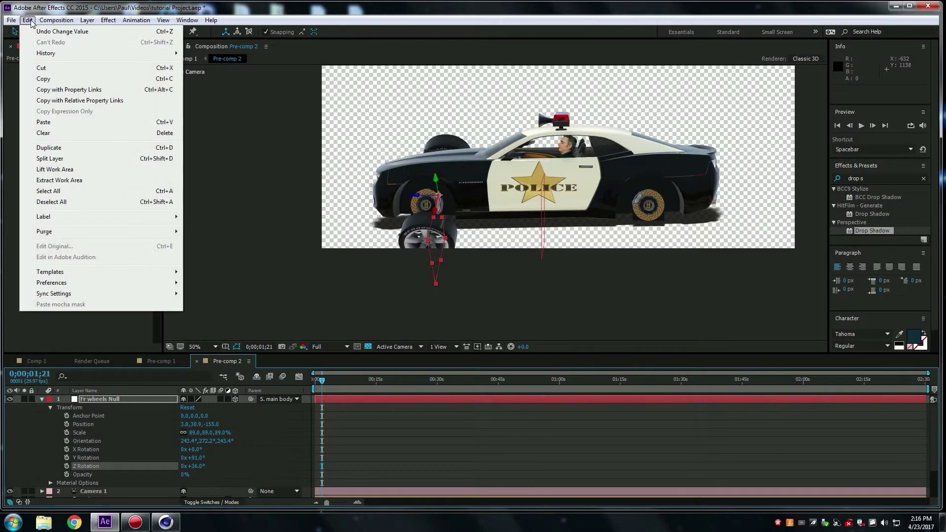
left_click(46, 32)
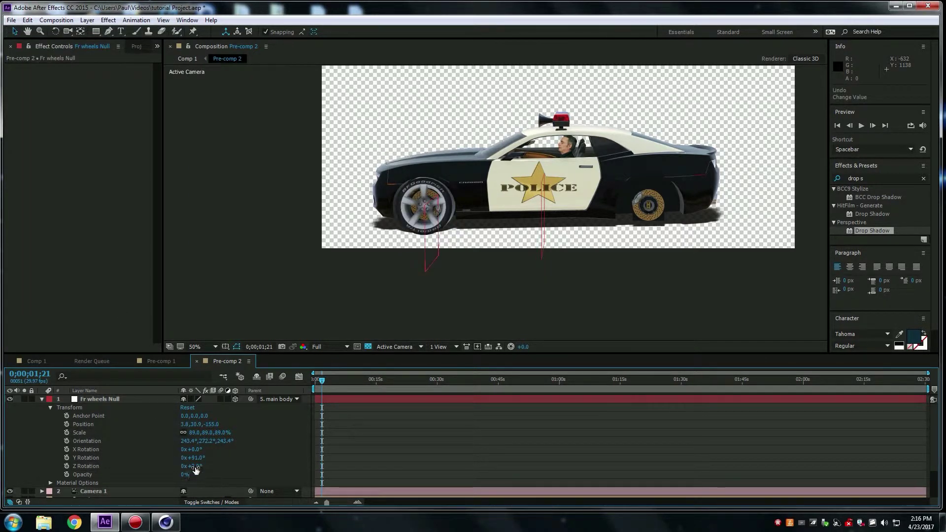
Try an X Rotation of 25° and a Z Rotation of 18° on the Fr wheels Null, undoing each change
left_click_drag(196, 450, 212, 453)
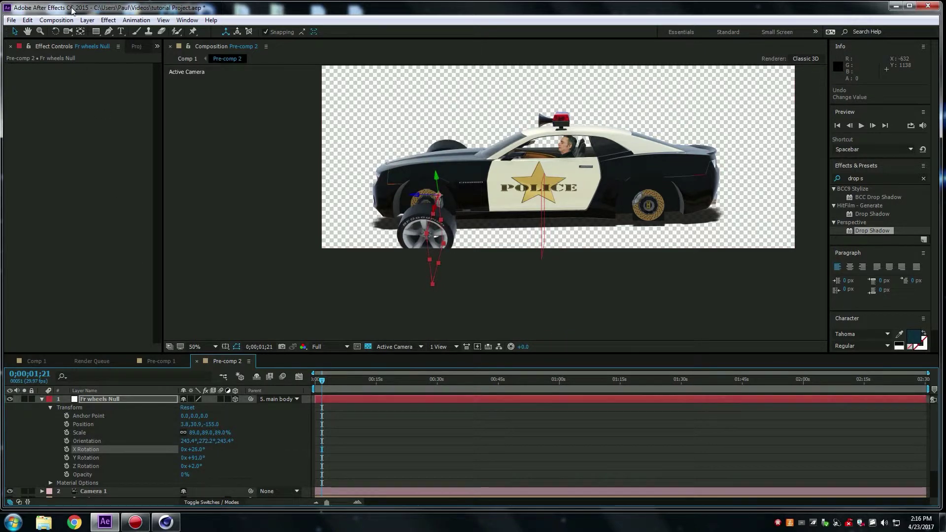
left_click(27, 20)
left_click(45, 32)
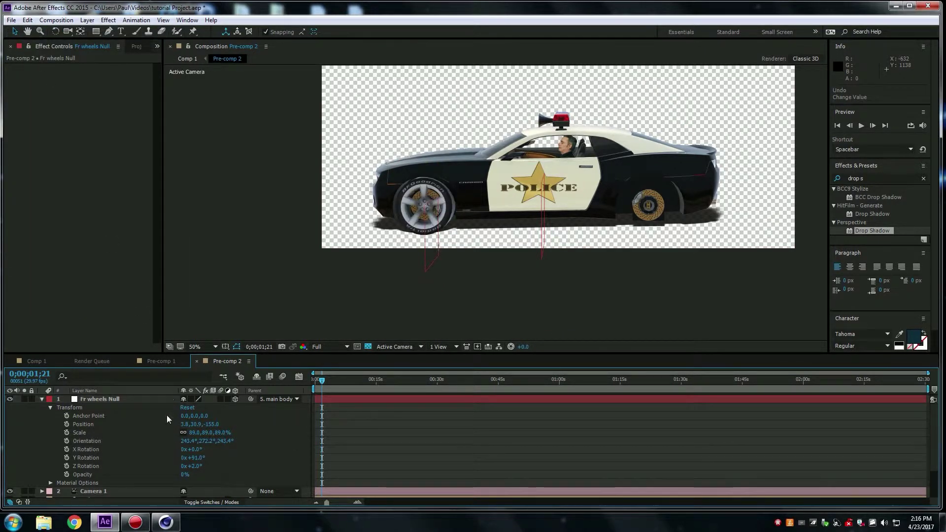
left_click_drag(197, 472, 205, 471)
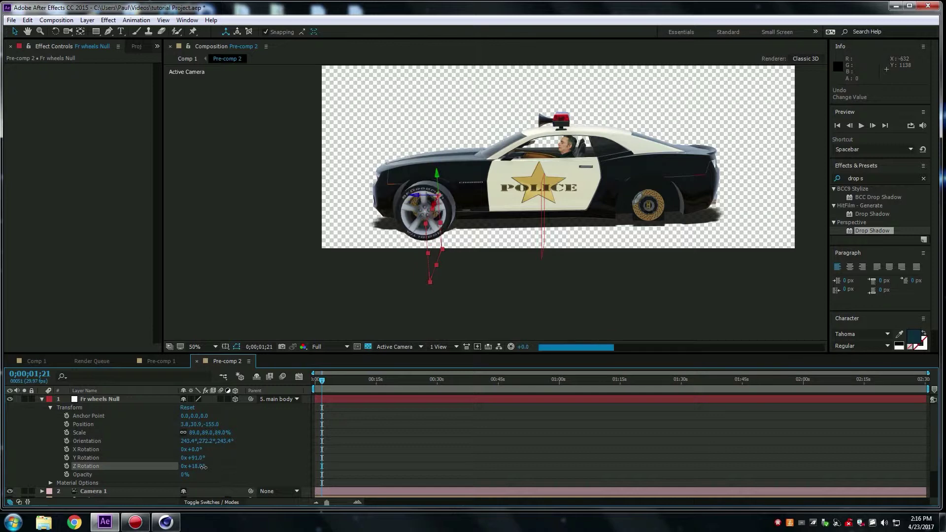
left_click(25, 20)
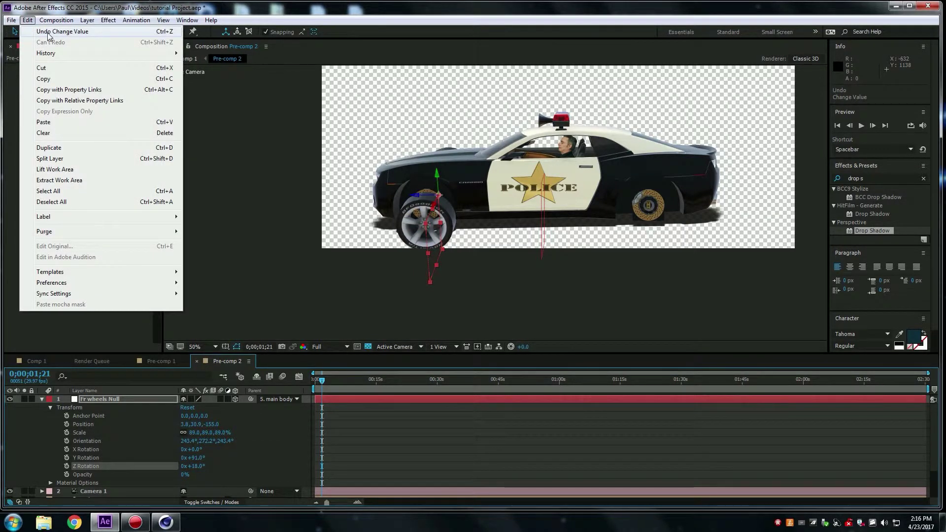
left_click(47, 33)
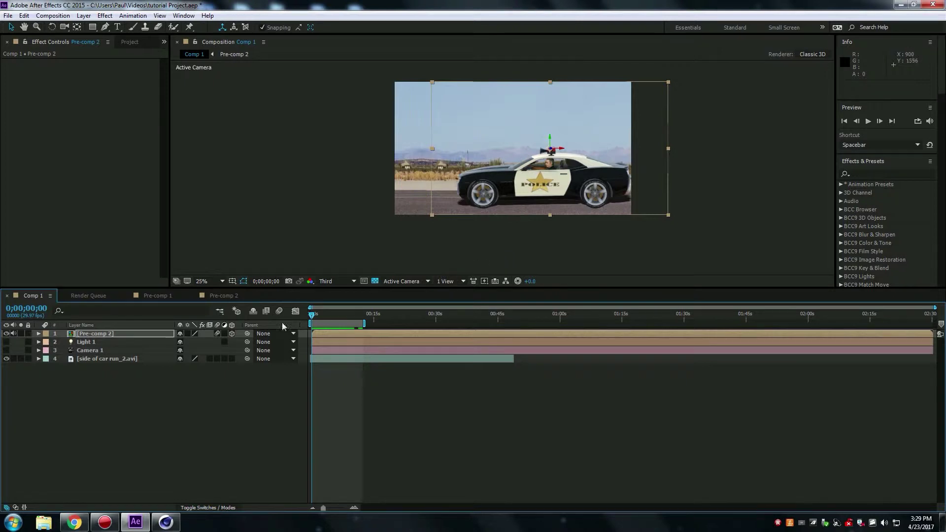
Open Pre-comp 2, collapse its wheel null layers, and open the Element scene setup of the Police car layer
double_click(101, 334)
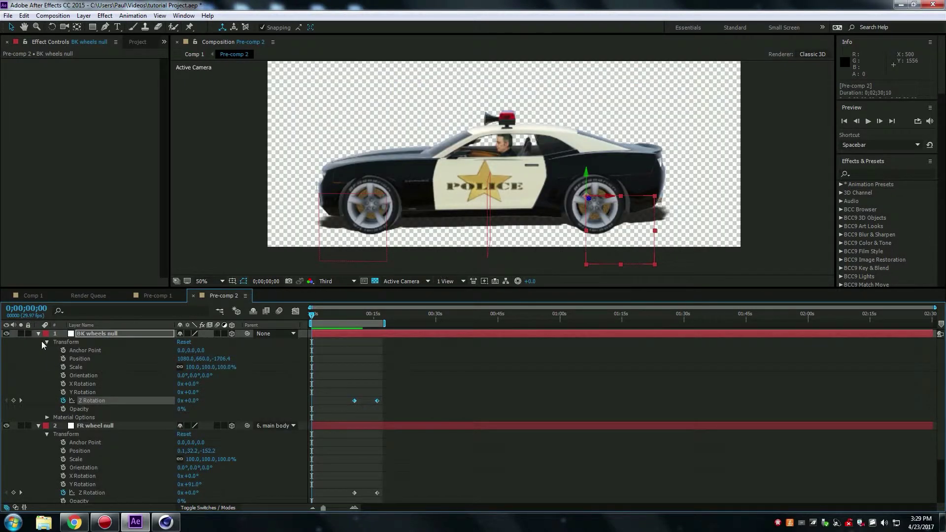
left_click(38, 333)
left_click(38, 342)
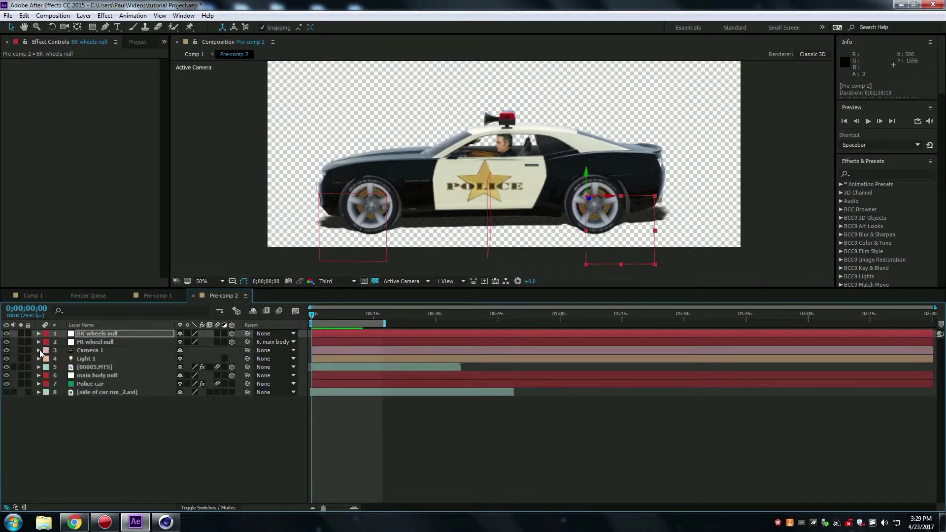
left_click(85, 383)
left_click(58, 83)
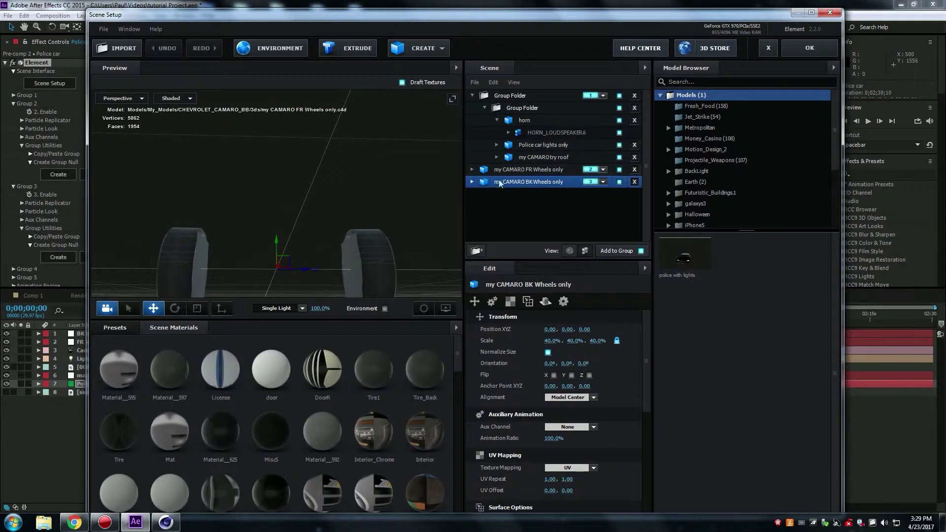
Examine the my CAMARO FR Wheels only model from the side and look over its alignment and duplication options
left_click_drag(419, 185, 340, 205)
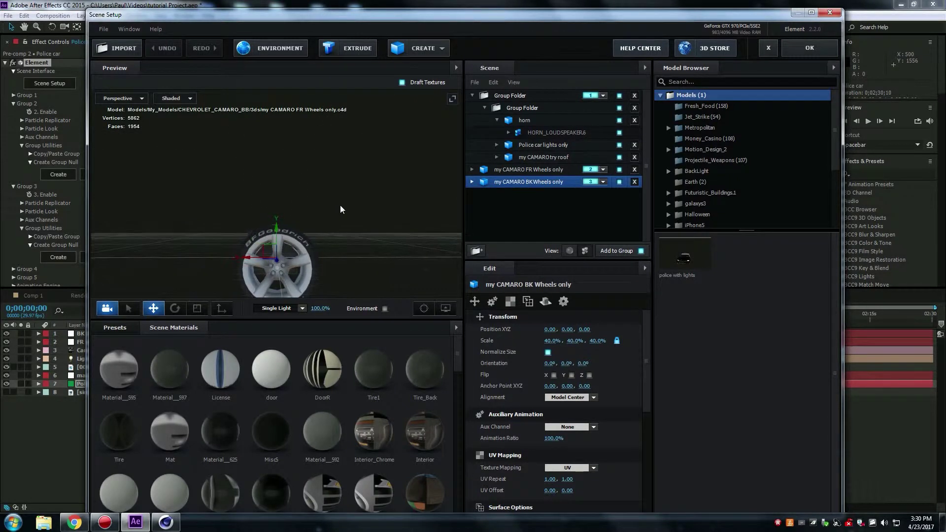
left_click(509, 170)
right_click(509, 170)
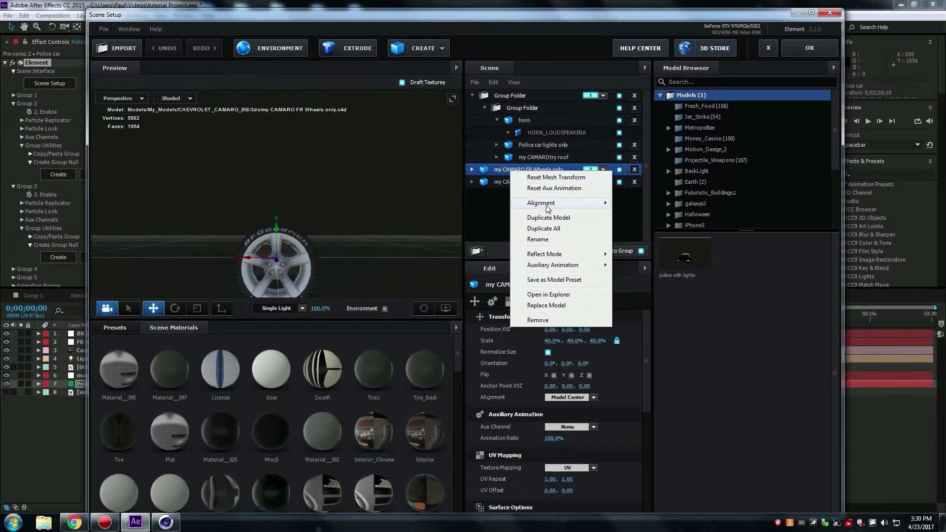
mouse_move(547, 206)
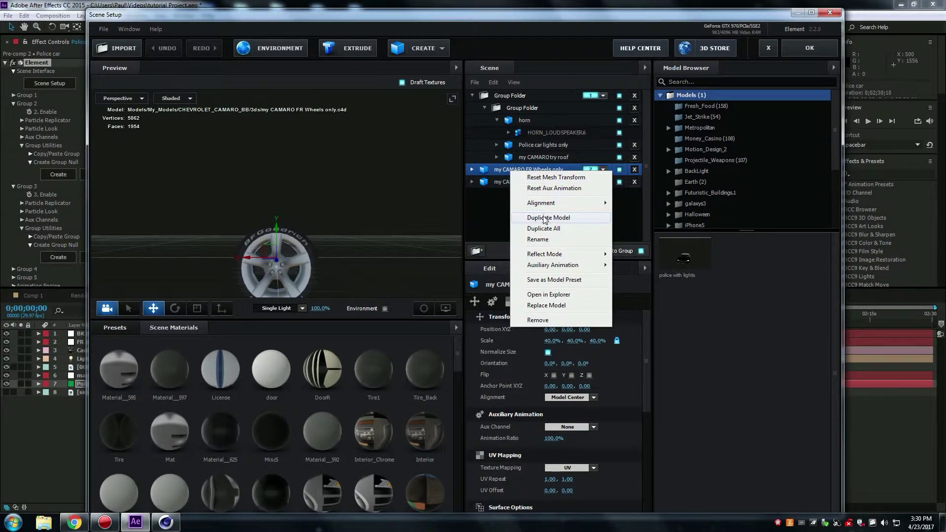
left_click(492, 210)
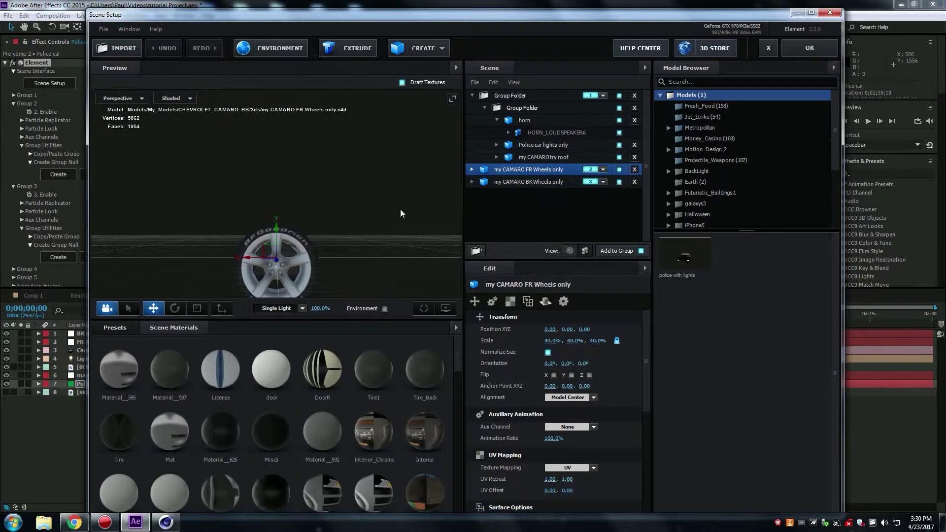
mouse_move(400, 209)
left_mouse_down()
mouse_move(458, 212)
mouse_move(395, 204)
mouse_move(404, 205)
mouse_move(383, 217)
left_mouse_up()
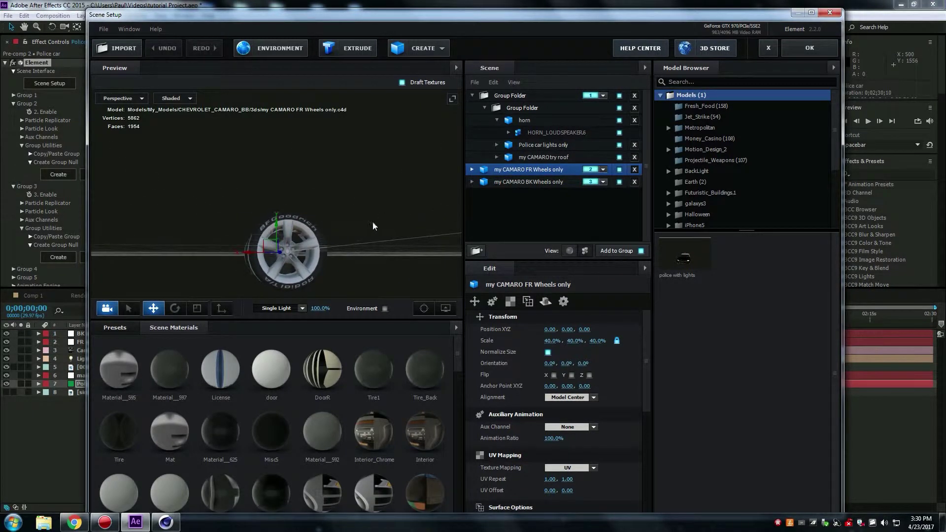
Expand the my CAMARO FR Wheels only model and its TireFR part, and toggle its materials' visibility to identify the surfaces they cover
left_click(471, 170)
left_click(483, 193)
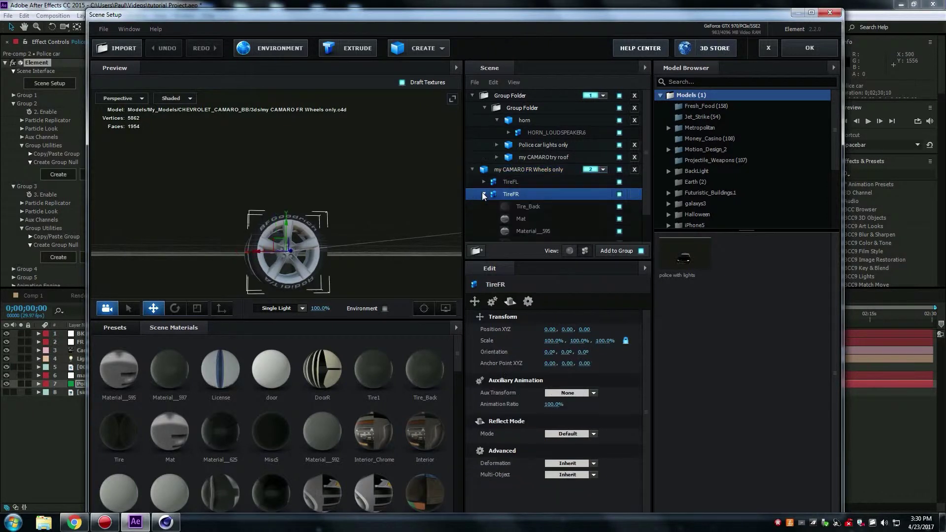
left_click(620, 219)
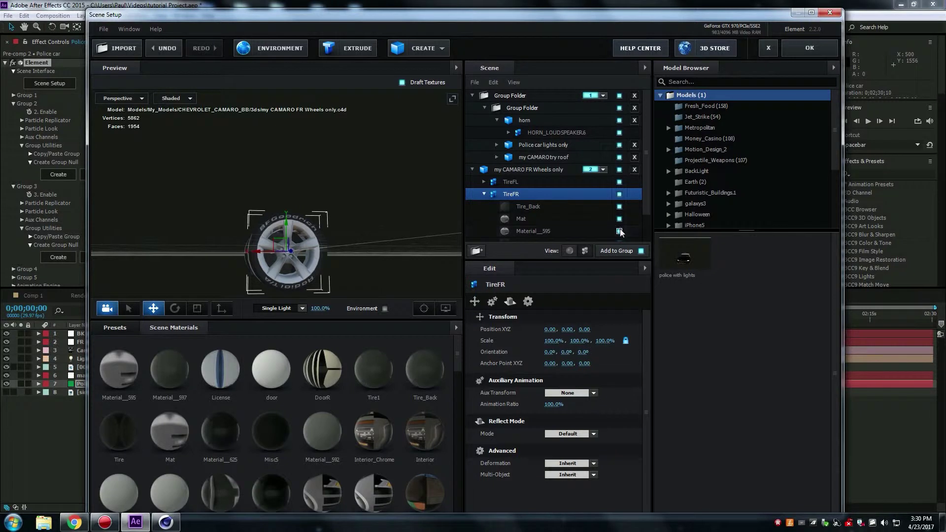
left_click(619, 230)
left_click(619, 230)
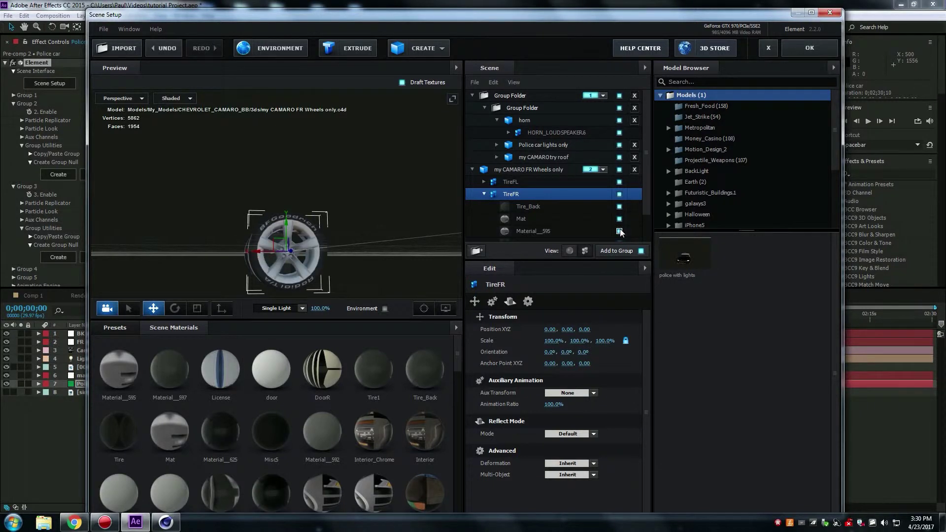
Replace TireFR's Material__595 with the brushed_metal scene material, check the wheels in the preview, and accept the scene setup
left_click(552, 230)
scroll(298, 421, "down", 5)
scroll(295, 429, "down", 1)
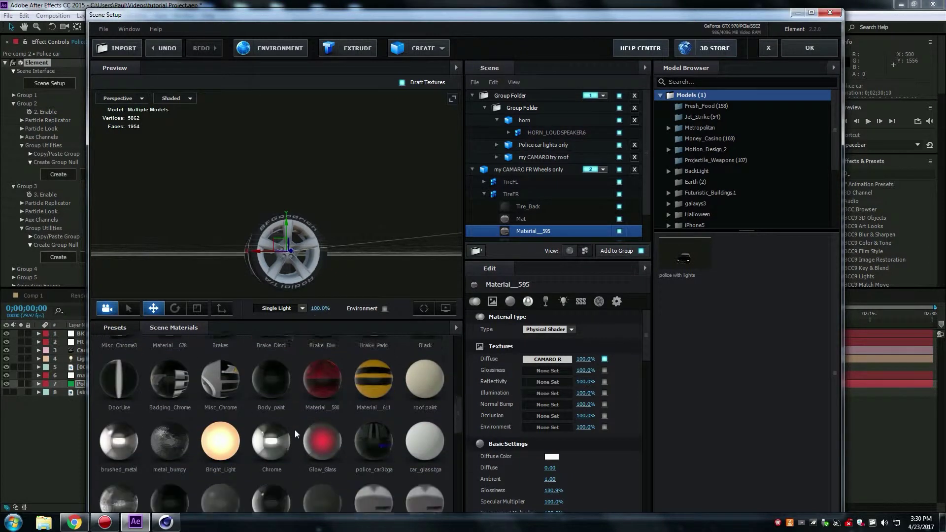
mouse_move(123, 429)
left_mouse_down()
mouse_move(403, 286)
mouse_move(541, 232)
left_mouse_up()
left_click_drag(421, 235, 461, 243)
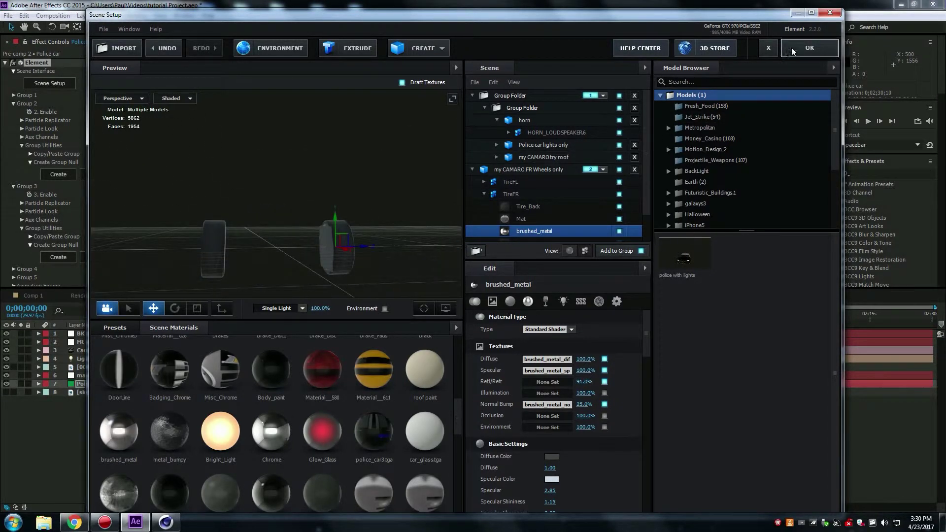
left_click(792, 51)
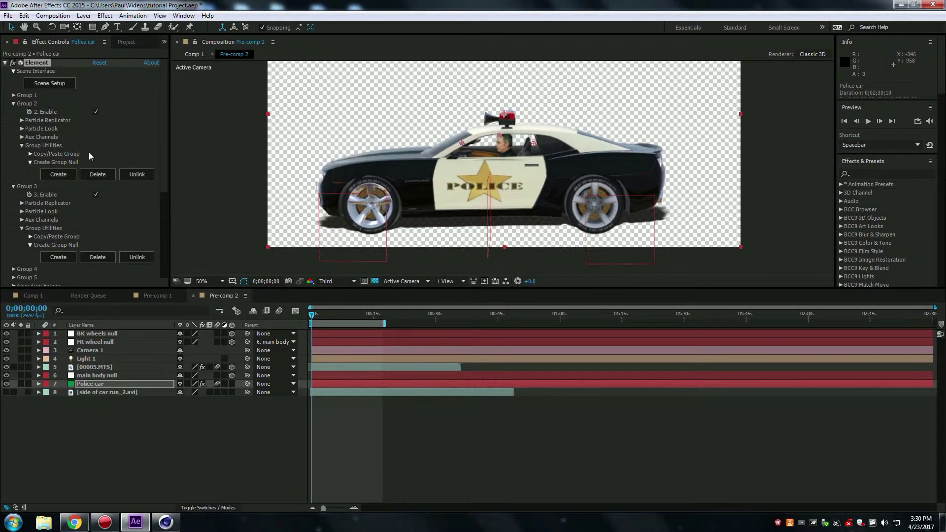
Open the Police car layer's Element scene setup, collapse my CAMARO FR Wheels only, and expand the TireFR part of my CAMARO BK Wheels only
left_click(94, 387)
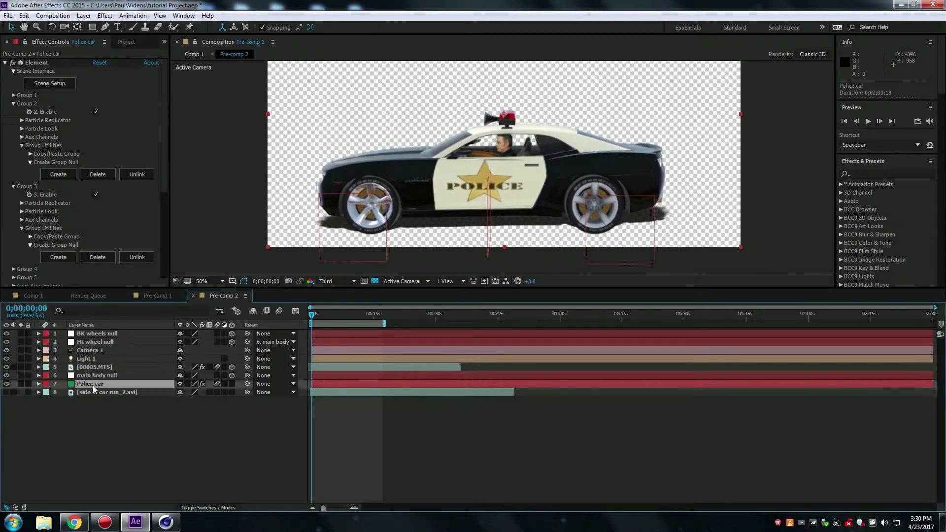
left_click(56, 84)
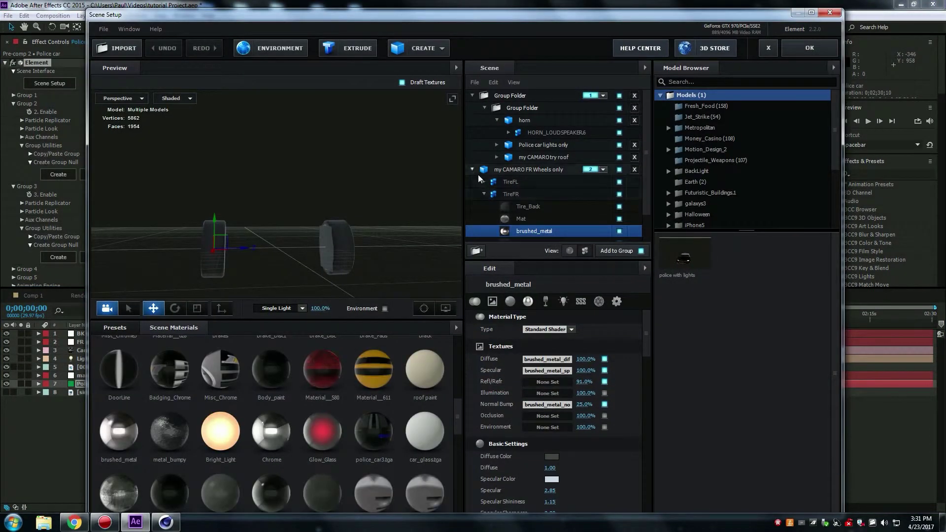
left_click(472, 169)
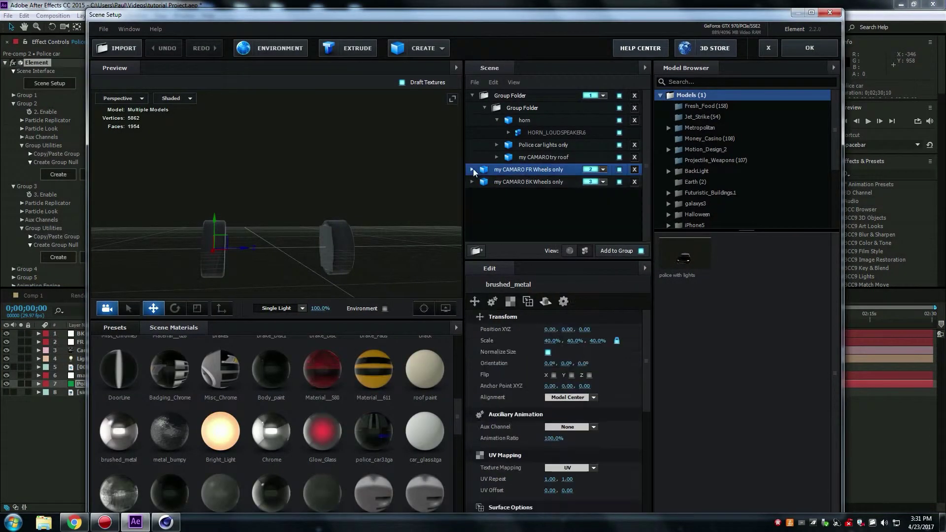
left_click(470, 181)
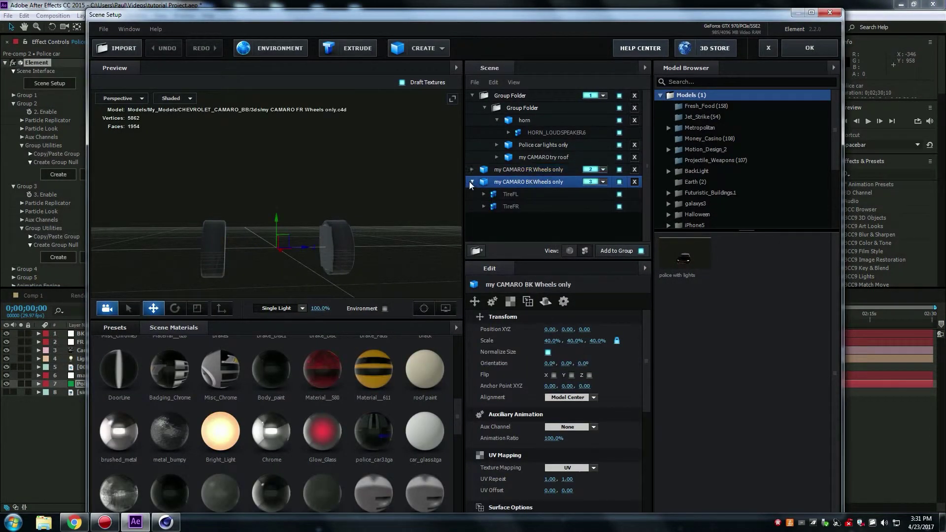
left_click(483, 206)
scroll(524, 229, "down", 1)
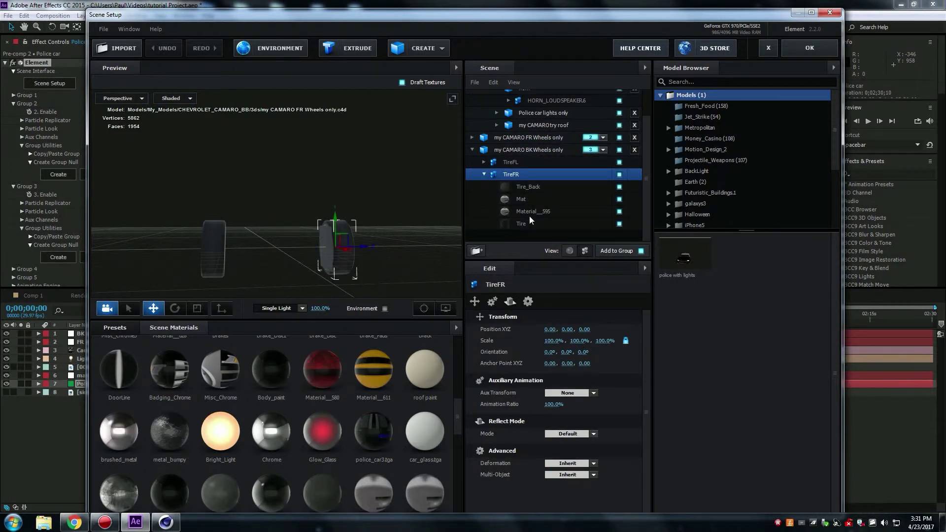
Replace the rear wheels' TireFR Material__595 with the brushed_metal scene material, check the wheel in the preview, and accept the scene setup
left_click(529, 213)
mouse_move(197, 397)
left_mouse_down()
mouse_move(548, 229)
mouse_move(551, 214)
left_mouse_up()
left_click_drag(394, 228, 311, 228)
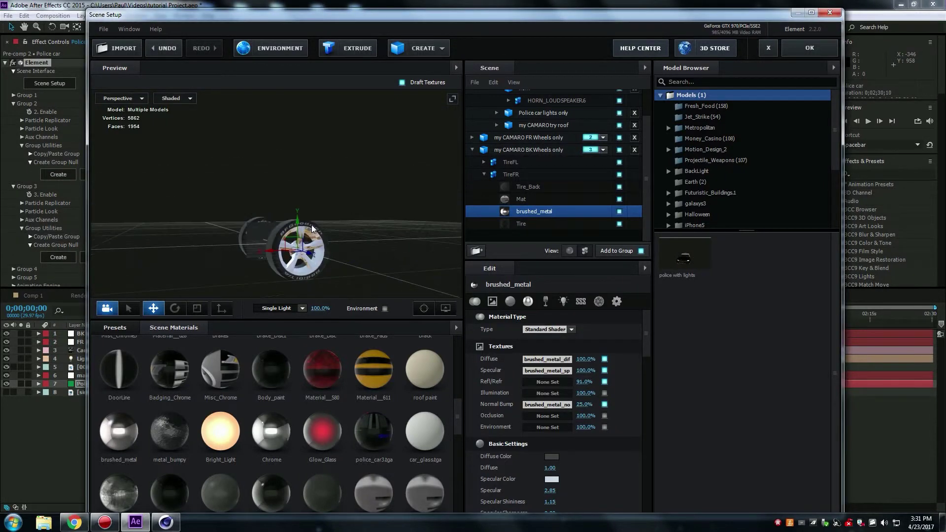
left_click(809, 48)
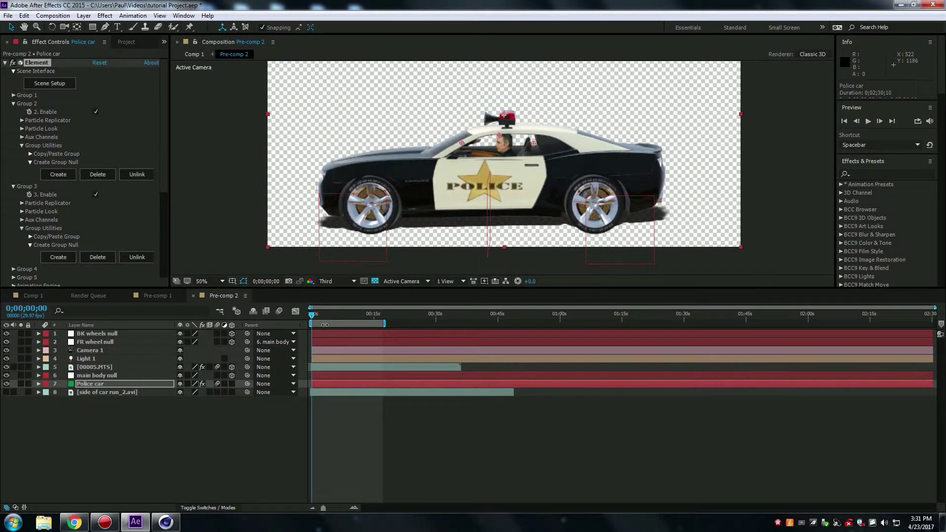
In Comp 1, reveal Pre-comp 2's Position keyframes and move the current time to the first one at 0;00;10;09
key("comma")
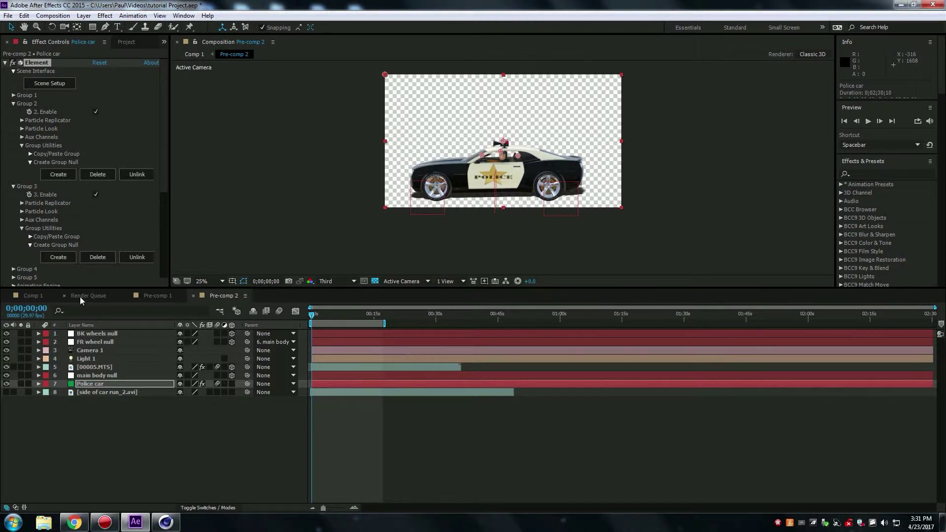
left_click(41, 295)
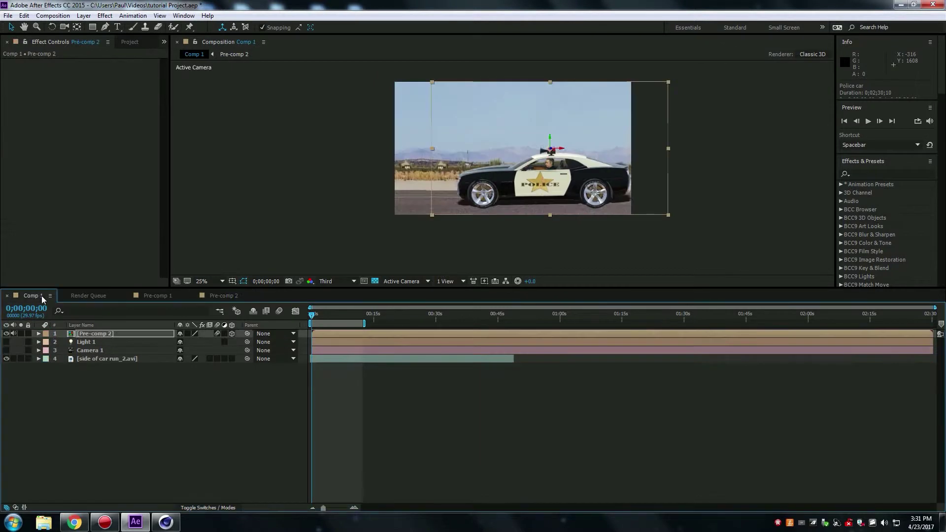
left_click(39, 334)
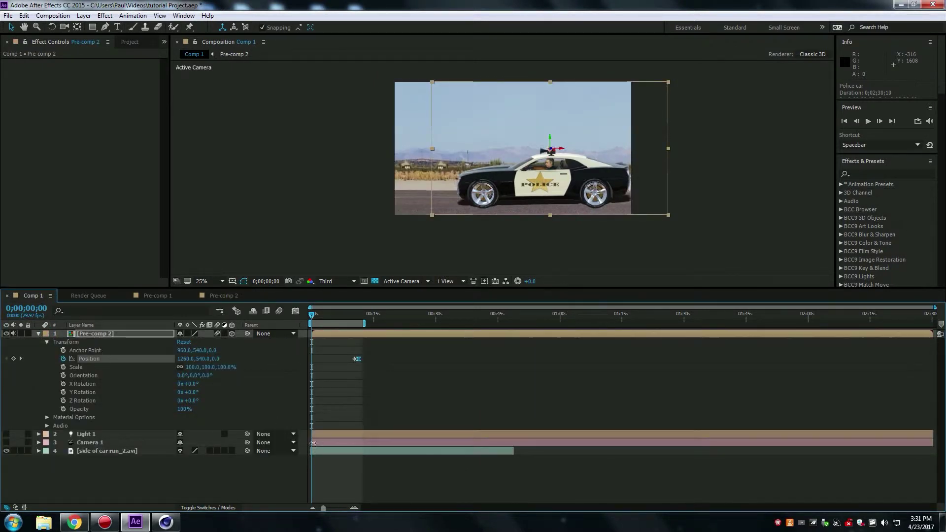
left_click_drag(323, 508, 337, 510)
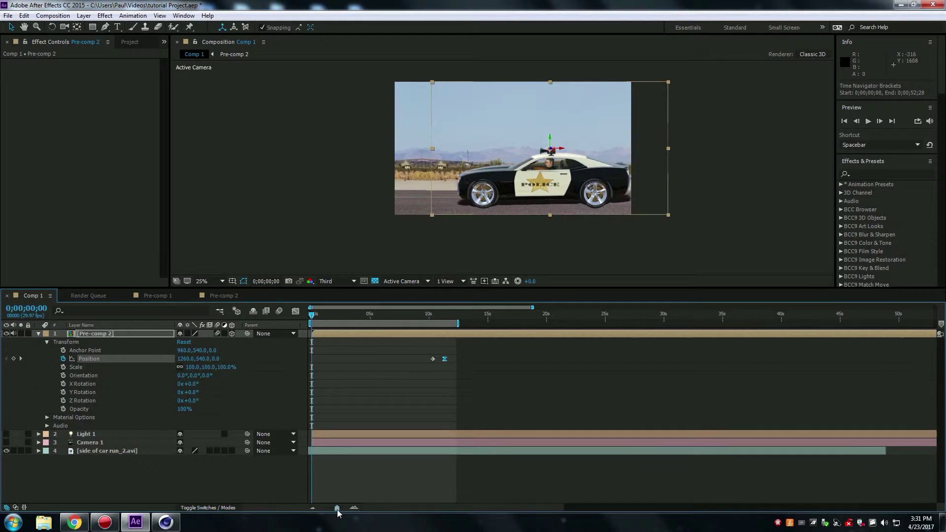
left_click(445, 361)
left_click(433, 317)
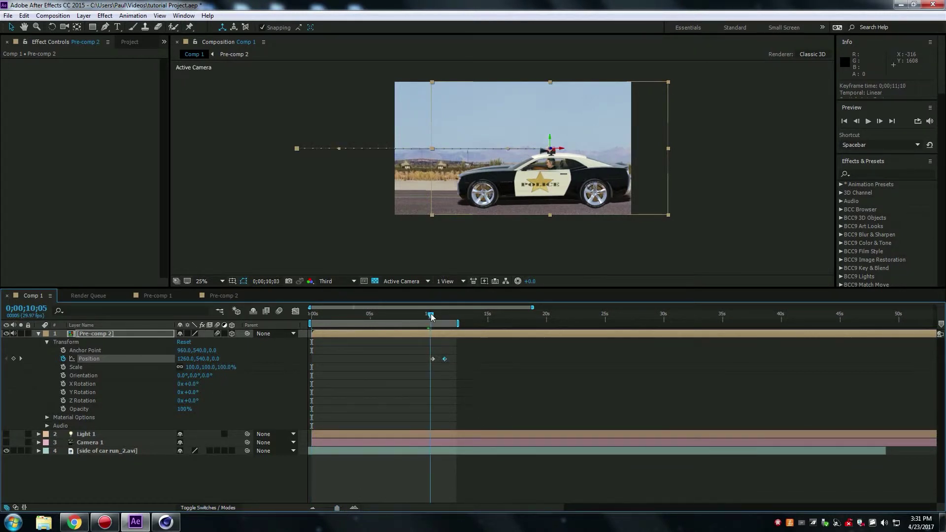
left_click_drag(337, 508, 342, 508)
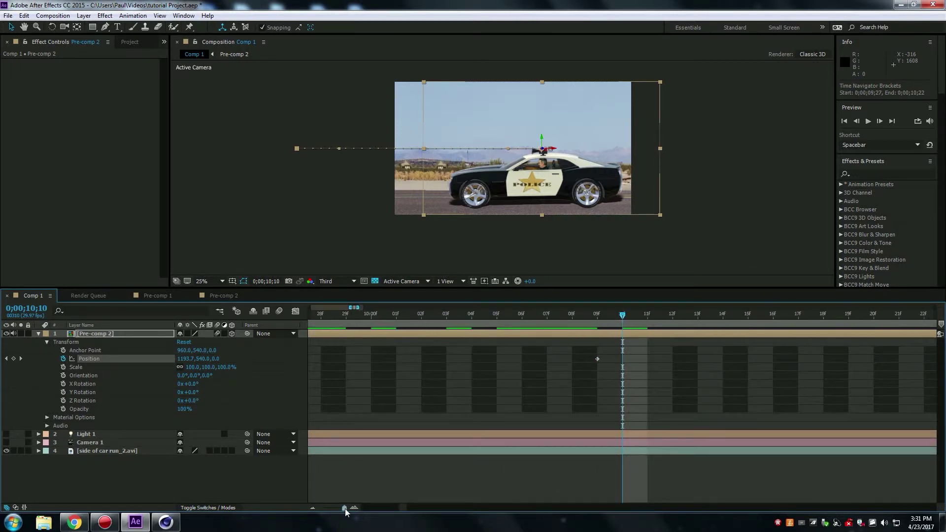
left_click(621, 318)
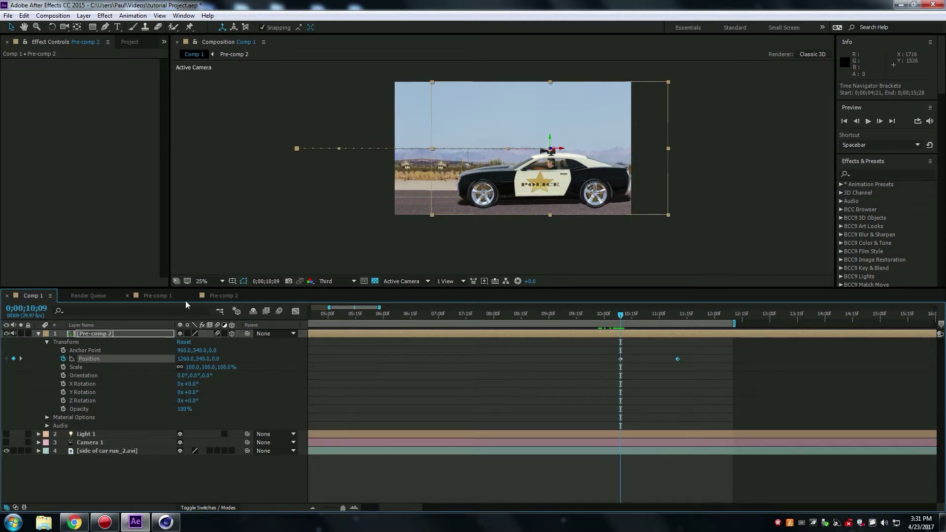
In Pre-comp 2, expand the BK wheels null and scrub past its first Z Rotation keyframe to examine the wheel spin
left_click(225, 296)
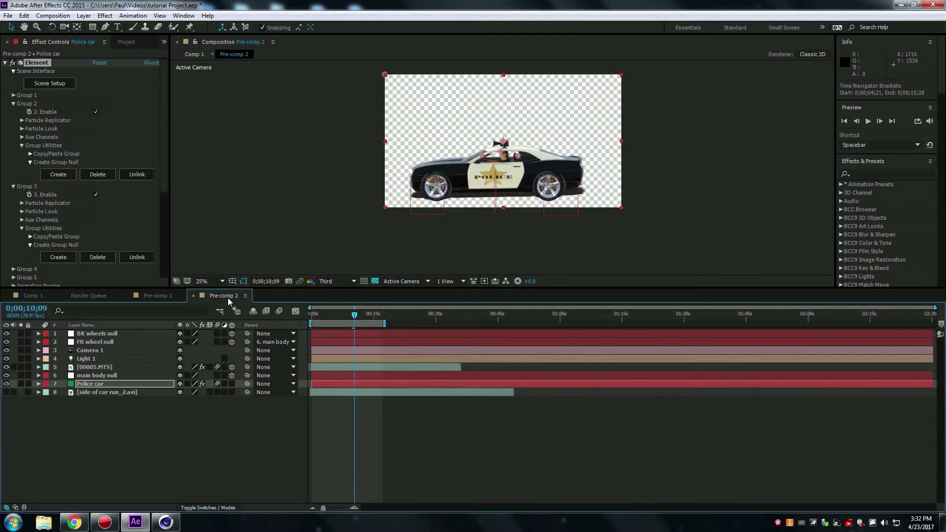
left_click(109, 335)
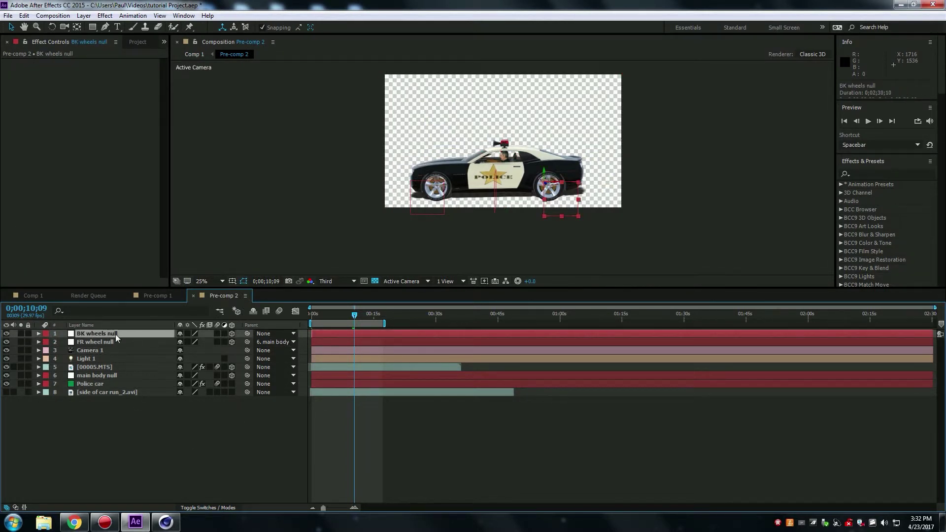
left_click(38, 334)
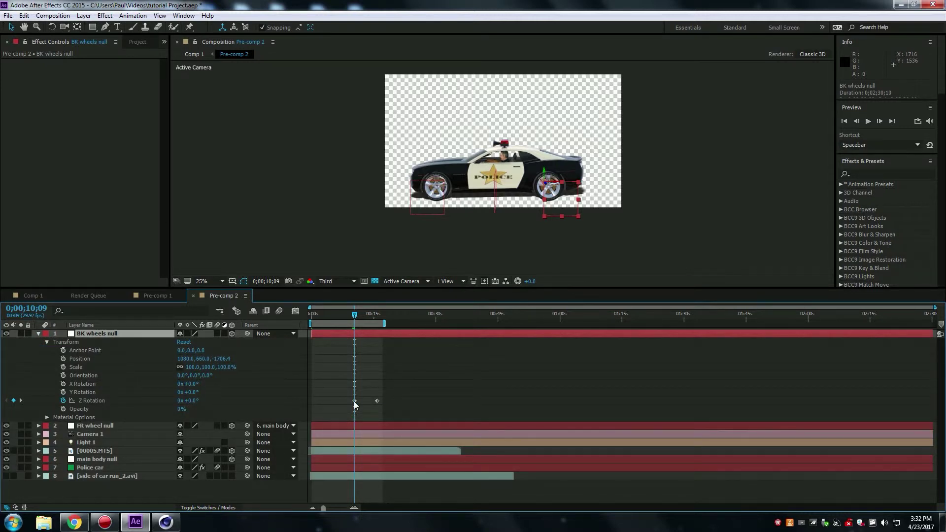
mouse_move(355, 401)
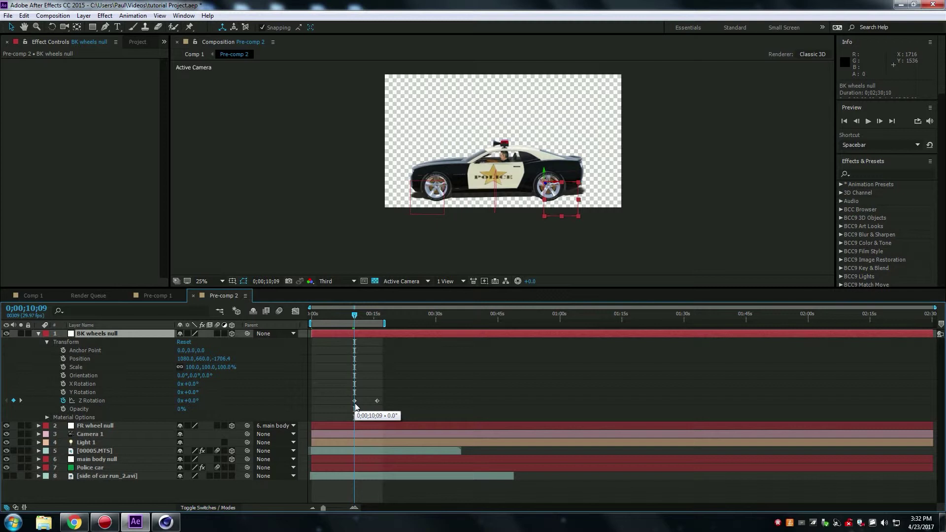
mouse_move(354, 316)
left_mouse_down()
mouse_move(381, 325)
mouse_move(352, 323)
mouse_move(357, 330)
left_mouse_up()
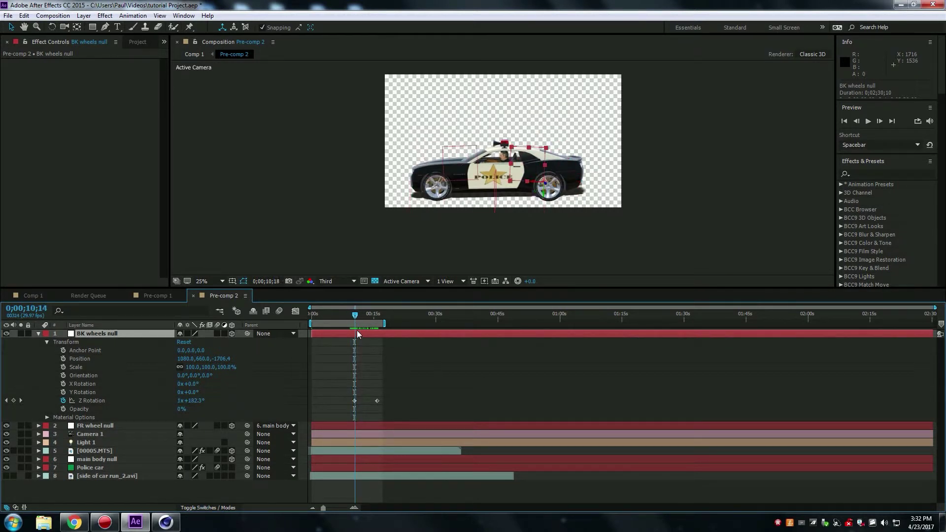
Expand the FR wheel null and scrub through the Z Rotation keyframes of both wheel nulls, returning near the start
left_click(39, 427)
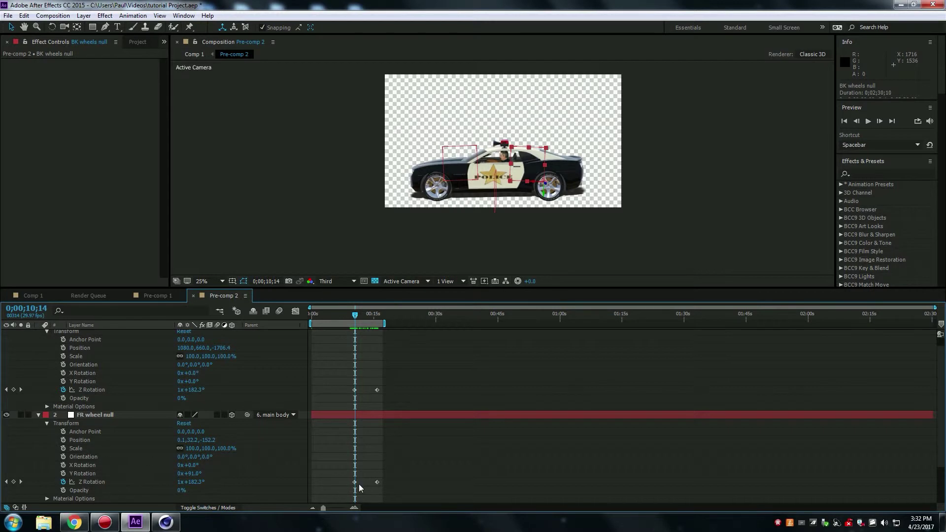
left_click_drag(359, 314, 380, 321)
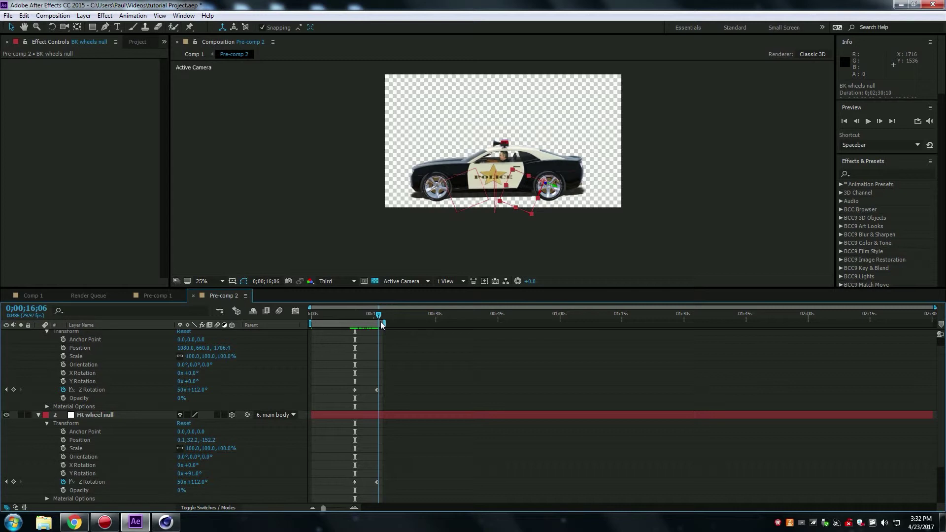
left_click_drag(380, 322, 312, 335)
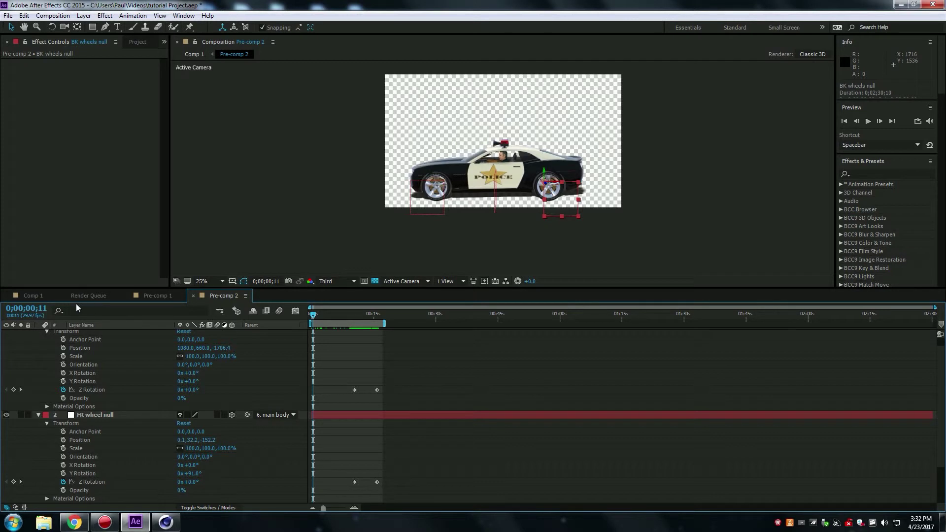
Return to Comp 1, collapse the Pre-comp 2 layer, and preview the car animation with the composition view at 50%
left_click(39, 295)
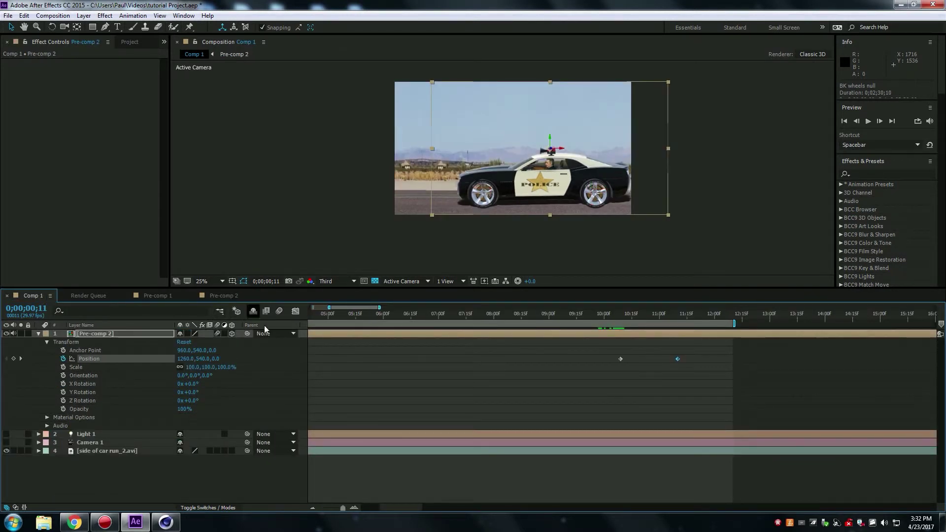
left_click(47, 341)
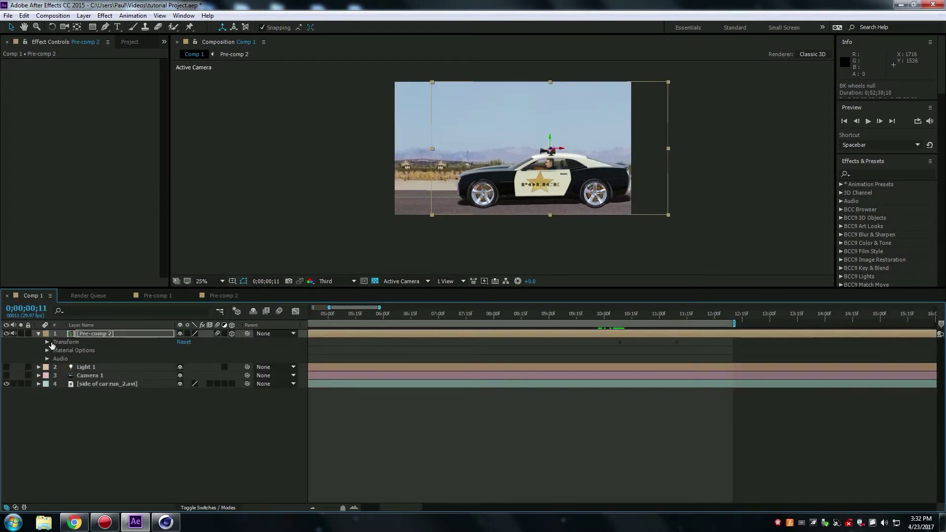
left_click(39, 333)
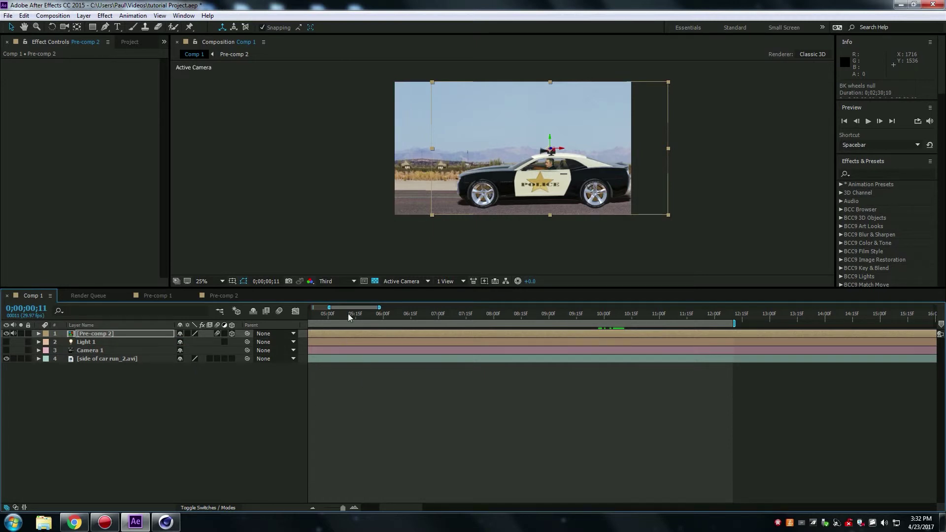
key("space")
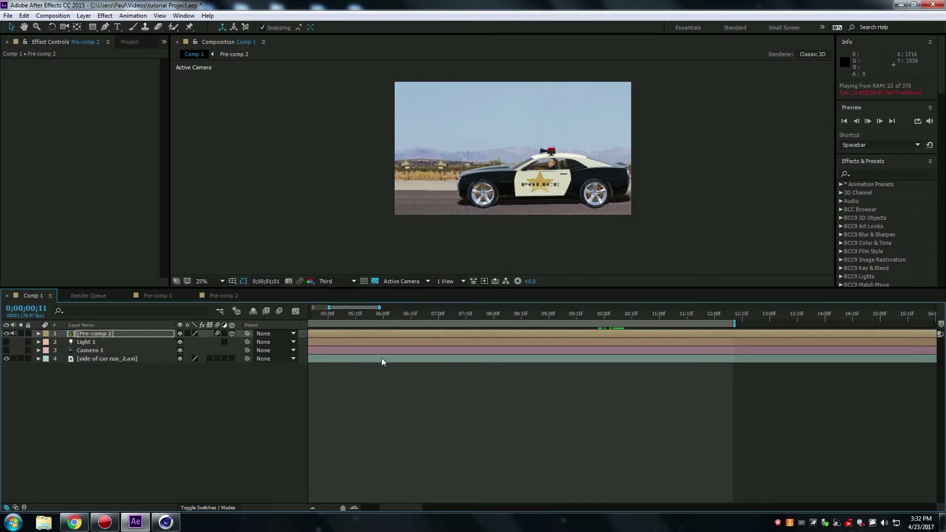
left_click(387, 392)
left_click_drag(342, 508, 313, 508)
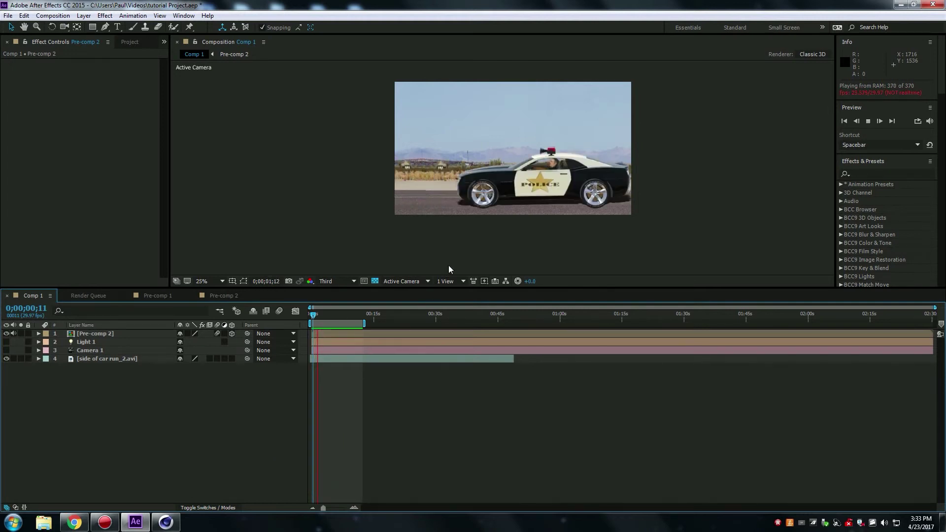
scroll(487, 216, "up", 2)
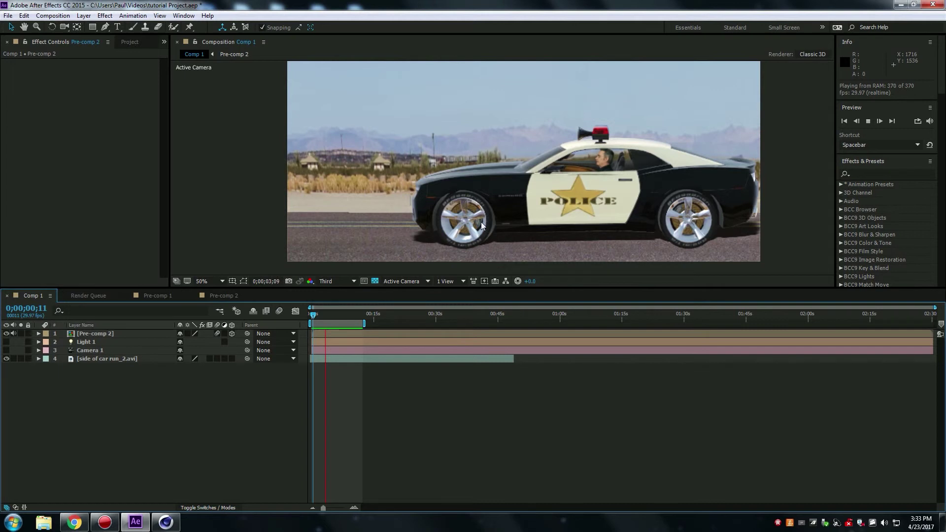
Set Comp 1's preview resolution to Full and play the car animation from the start
left_click(354, 282)
left_click(338, 307)
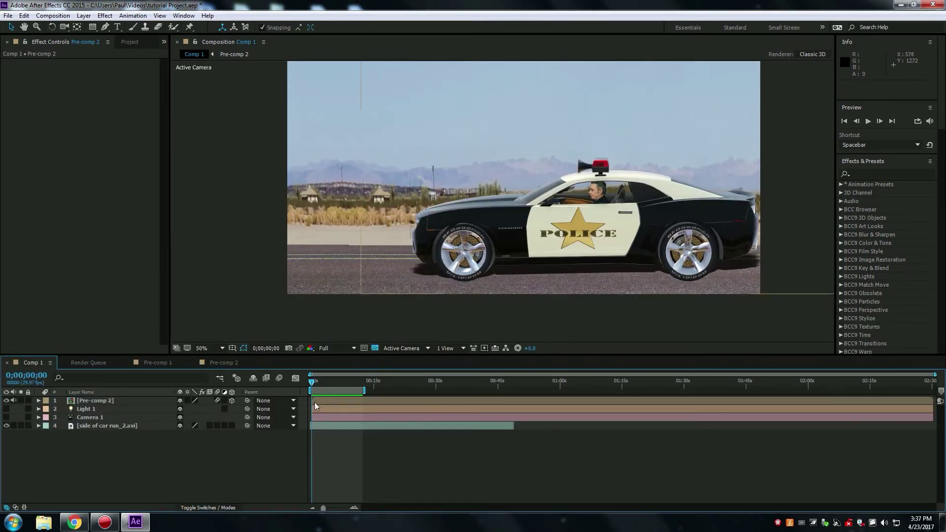
key("space")
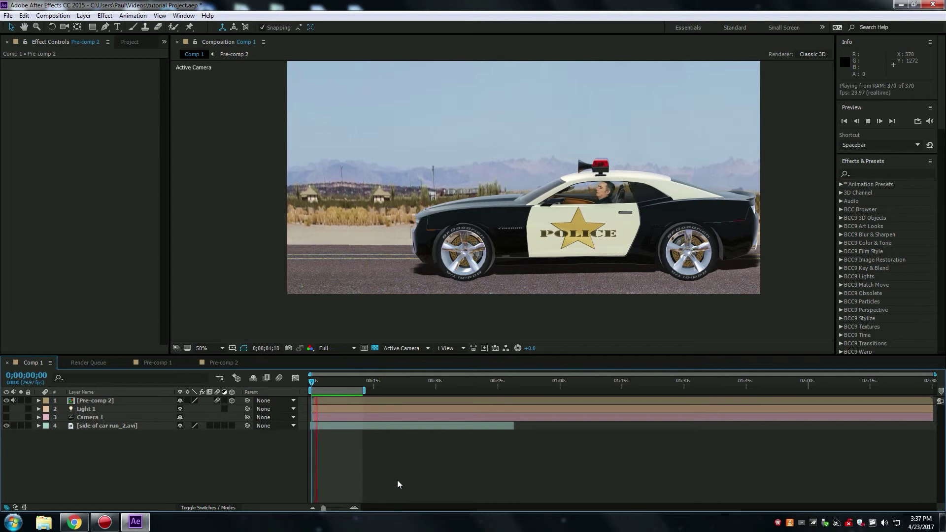